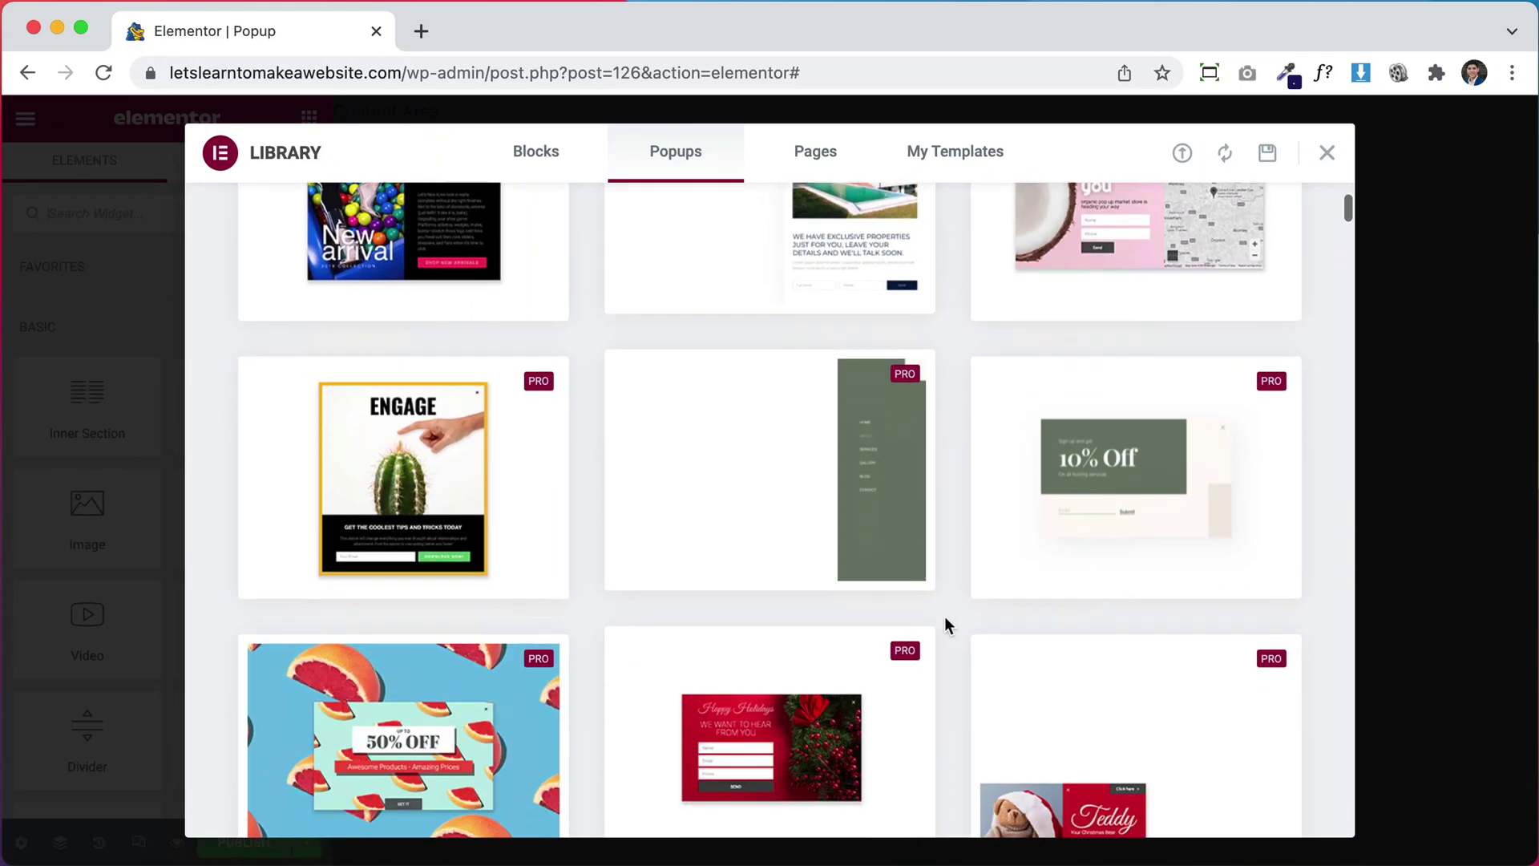
{"action": "scroll", "coordinate": [945, 619], "scroll_direction": "down", "scroll_amount": 4}
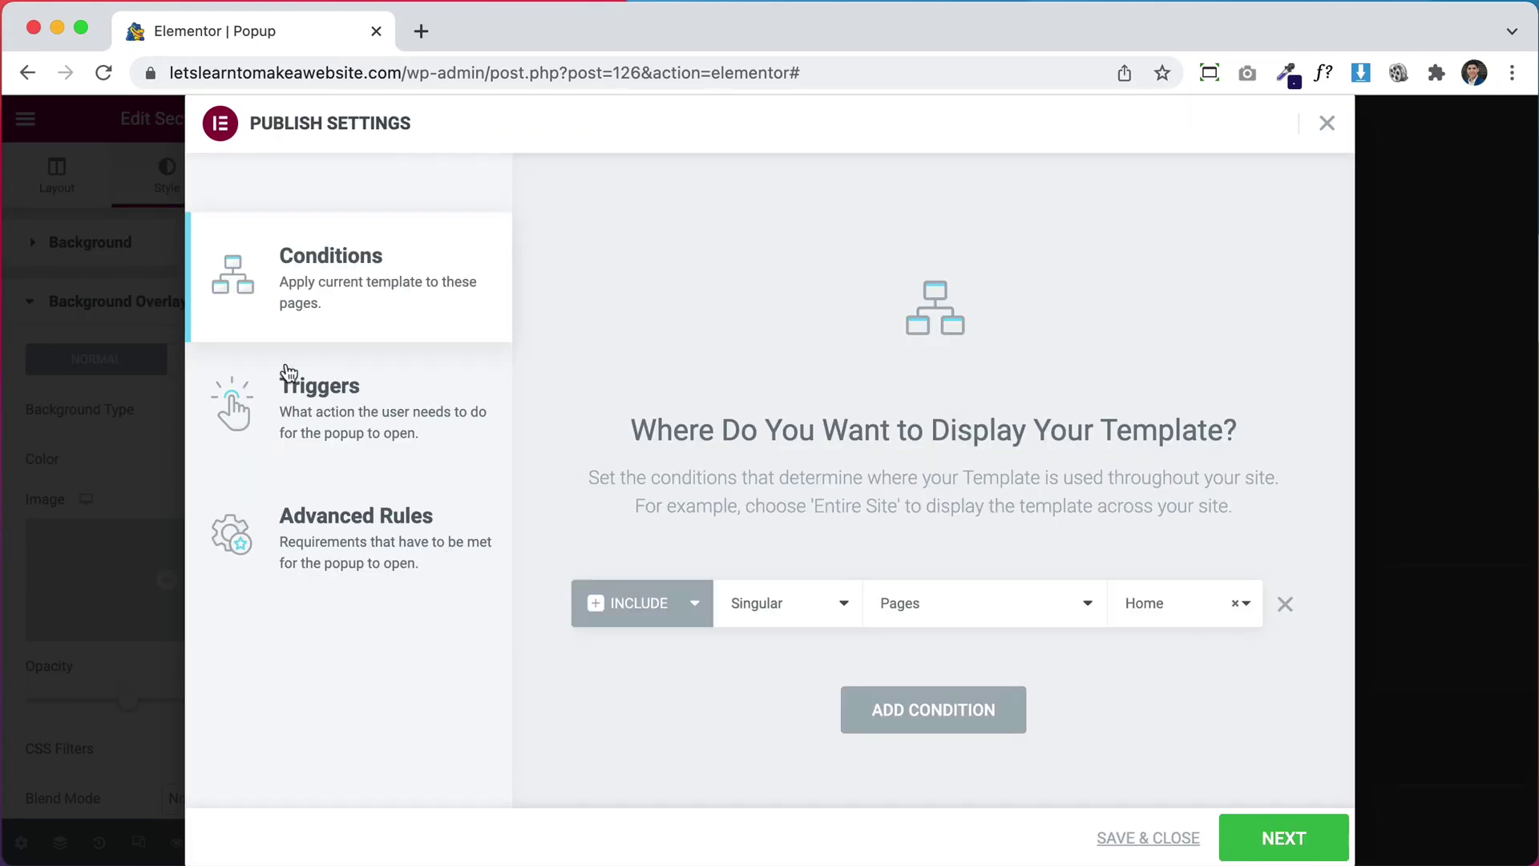
Step: Check the popup's trigger, then open it from the Offer! button on the live home page
{"action": "left_click", "coordinate": [321, 417]}
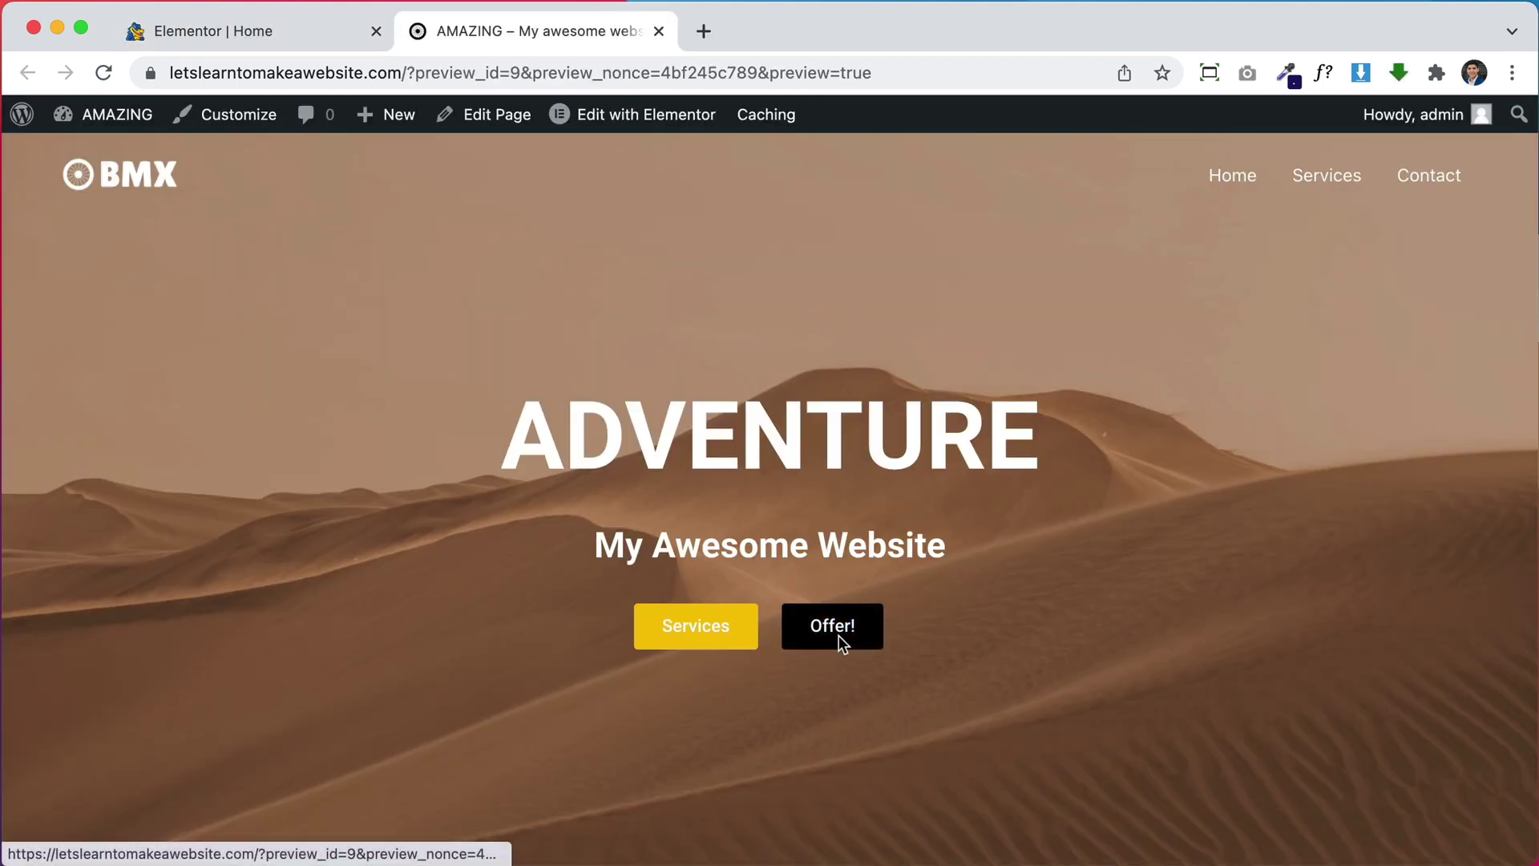
{"action": "left_click", "coordinate": [838, 635]}
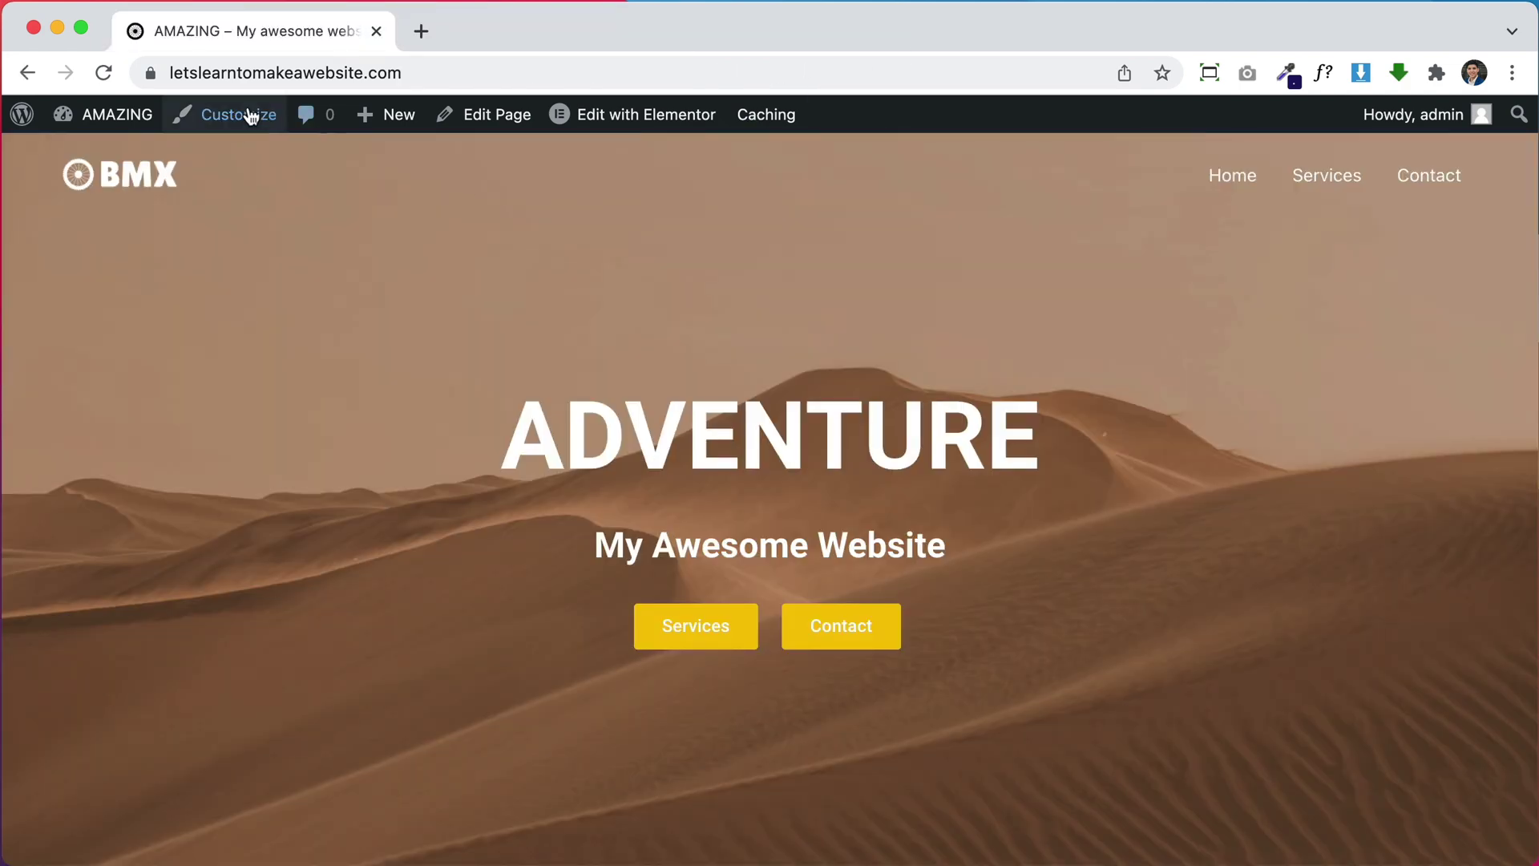
Step: Go to Elementor Templates, add a new template and choose Popup as its type
{"action": "mouse_move", "coordinate": [132, 110]}
{"action": "left_click", "coordinate": [86, 153]}
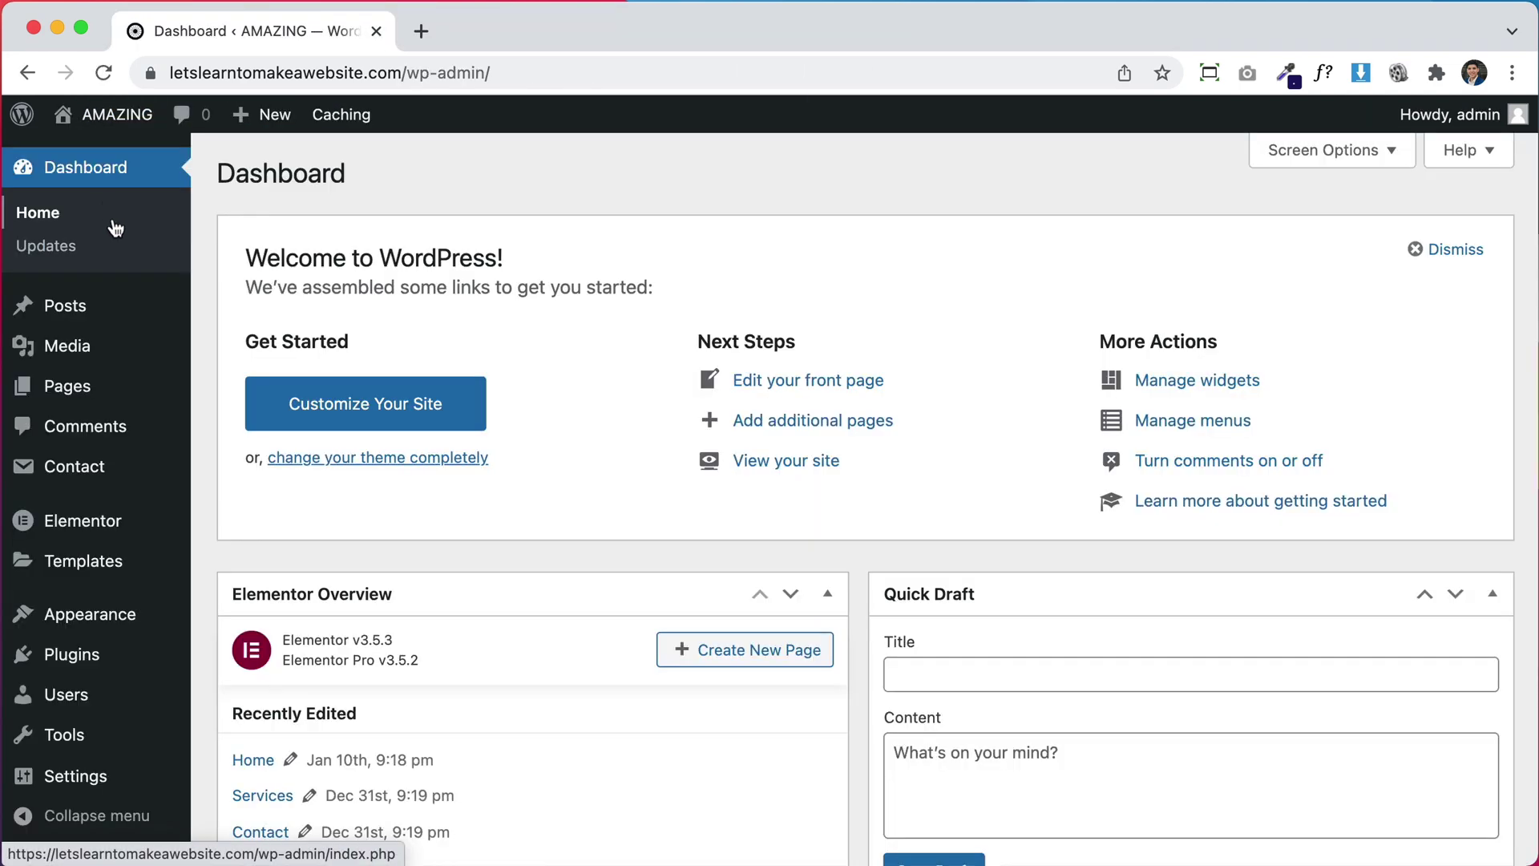
{"action": "left_click", "coordinate": [107, 569]}
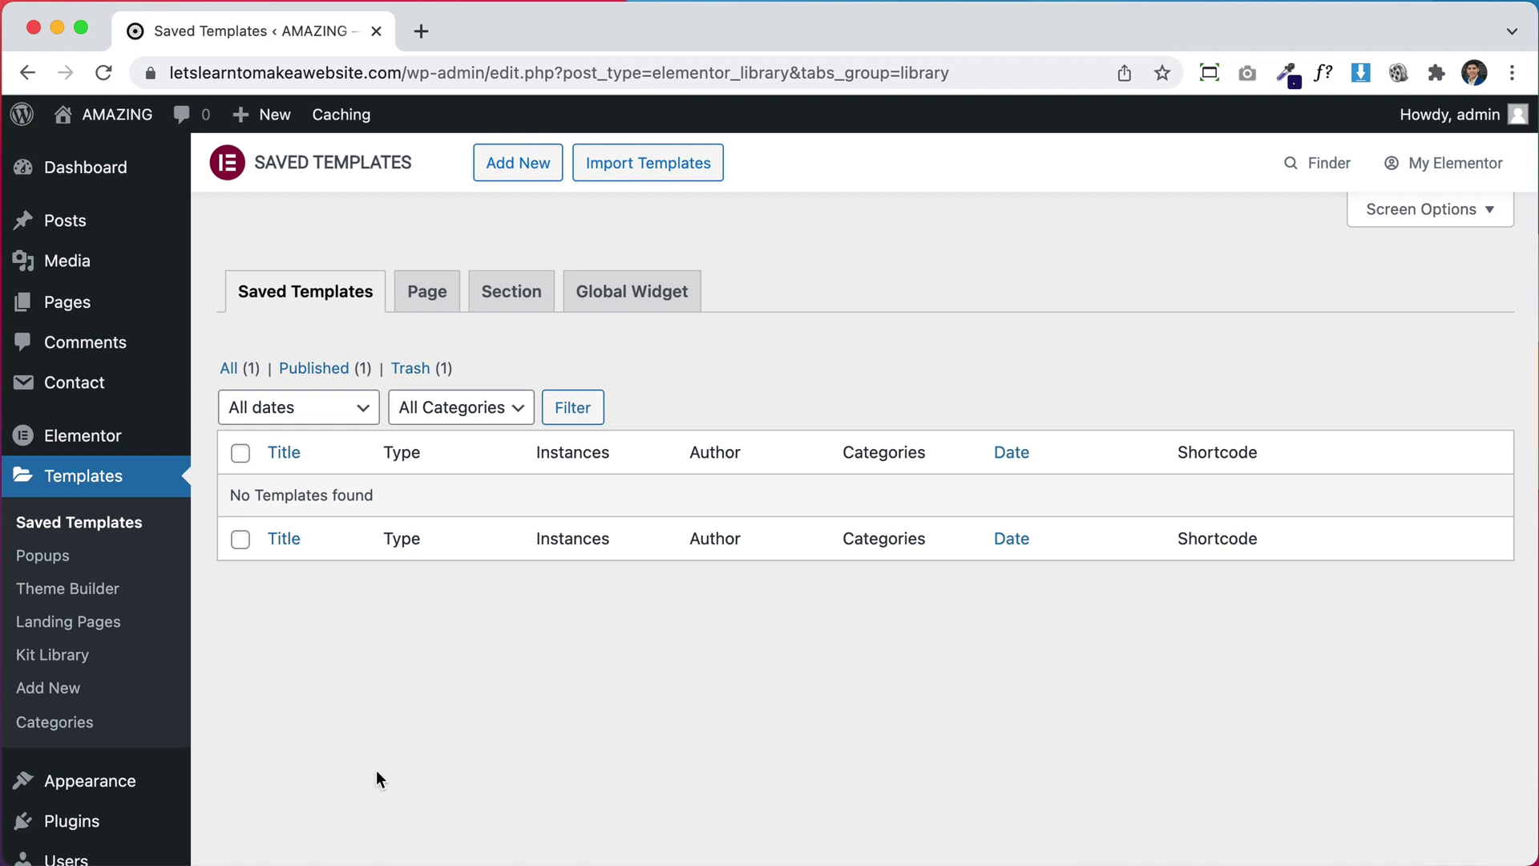
{"action": "left_click", "coordinate": [533, 163]}
{"action": "left_click", "coordinate": [1047, 471]}
{"action": "left_click", "coordinate": [895, 583]}
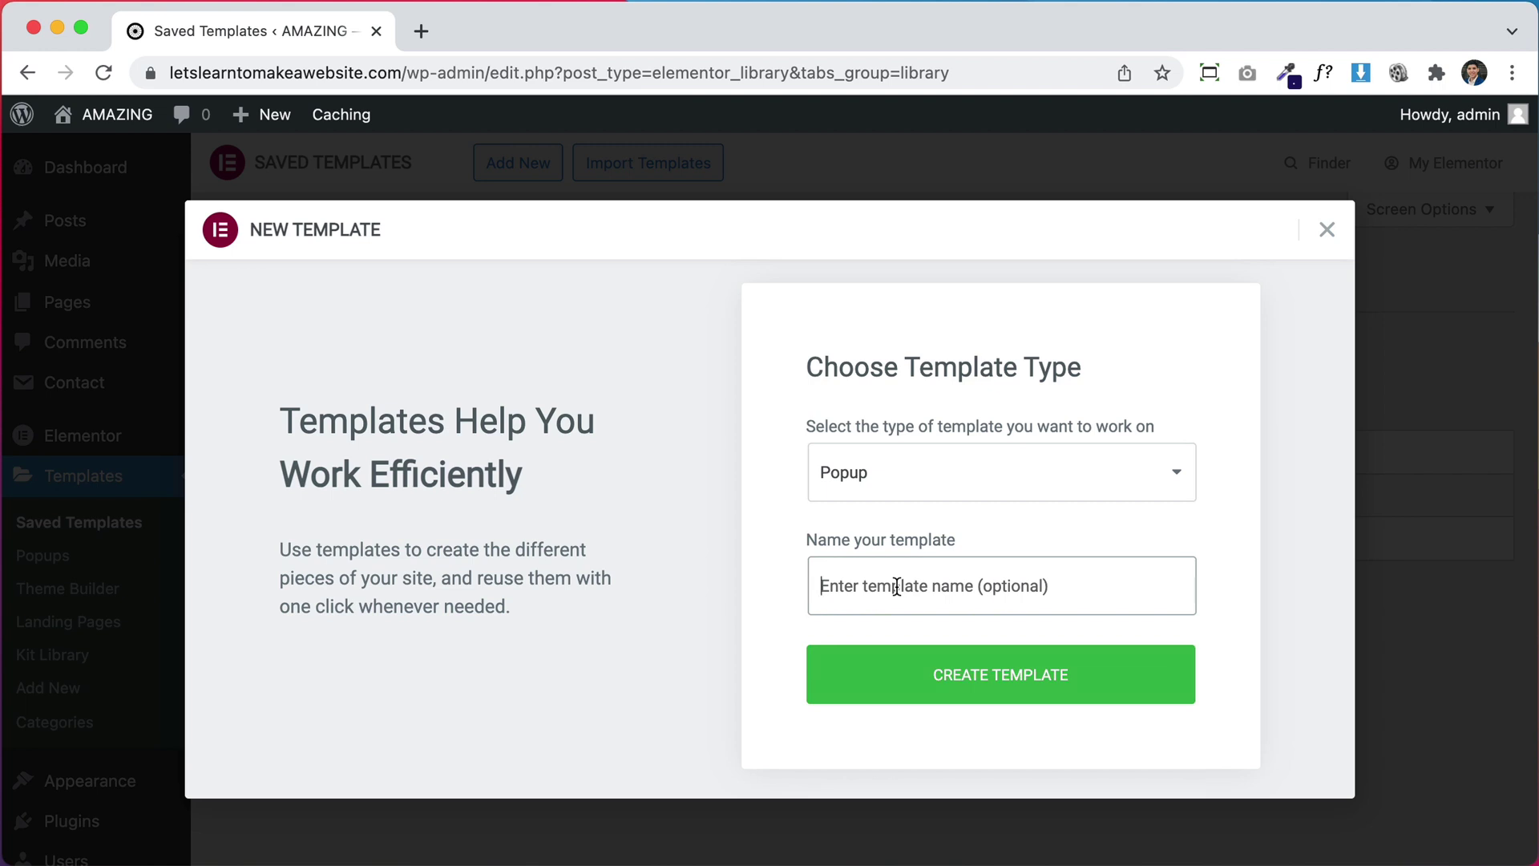
Step: Name the new template 'Popup' and create it
{"action": "left_click", "coordinate": [896, 586]}
{"action": "type", "text": "Popup"}
{"action": "left_click", "coordinate": [1017, 687]}
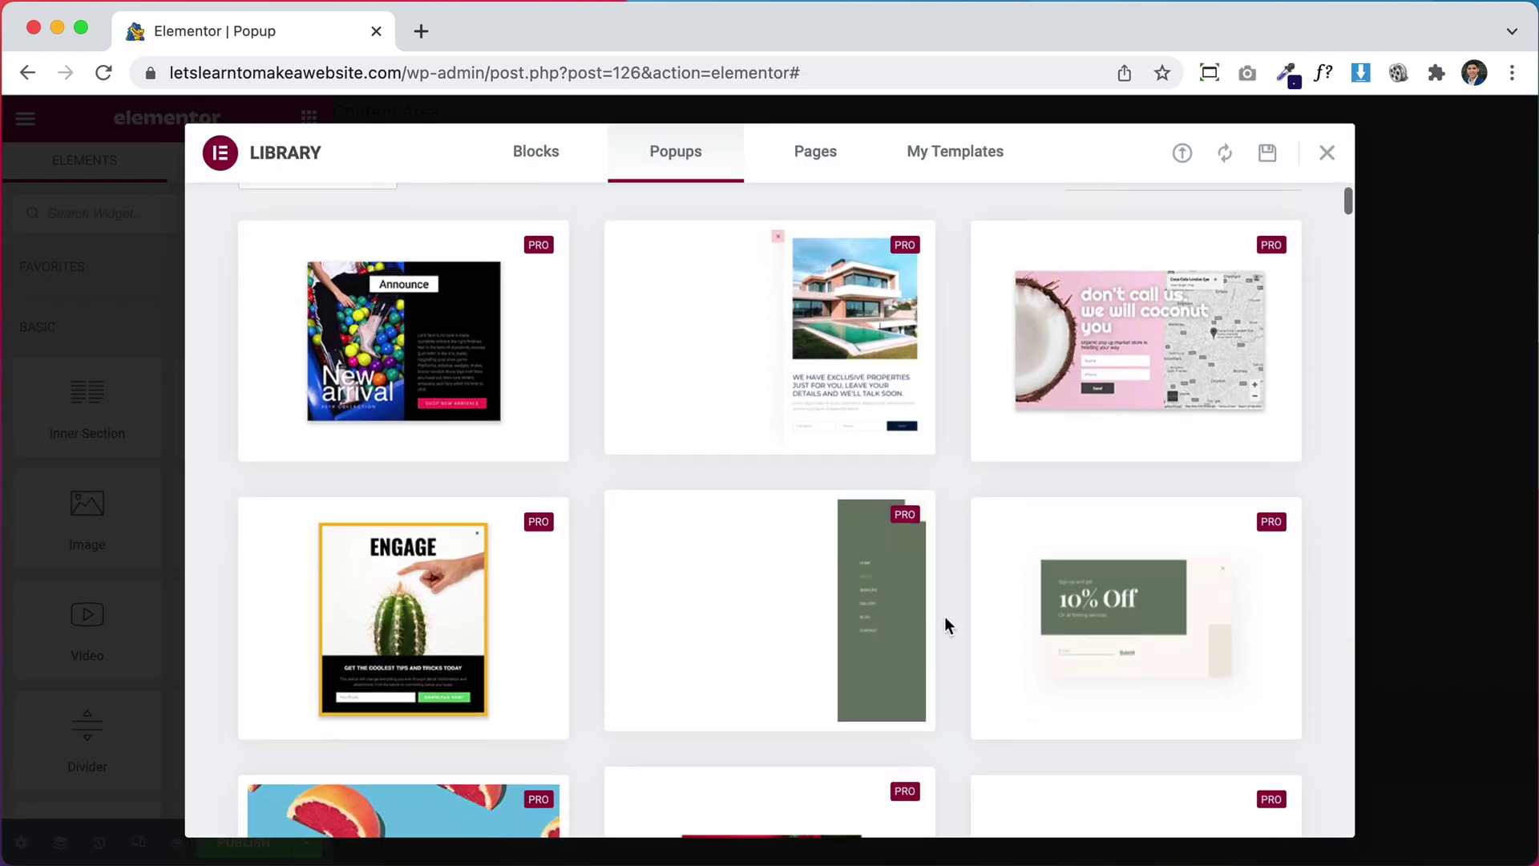
Step: Insert the Announce "New arrival" design from the library's Popups list
{"action": "scroll", "coordinate": [944, 621], "scroll_direction": "down", "scroll_amount": 3}
{"action": "scroll", "coordinate": [945, 625], "scroll_direction": "down", "scroll_amount": 6}
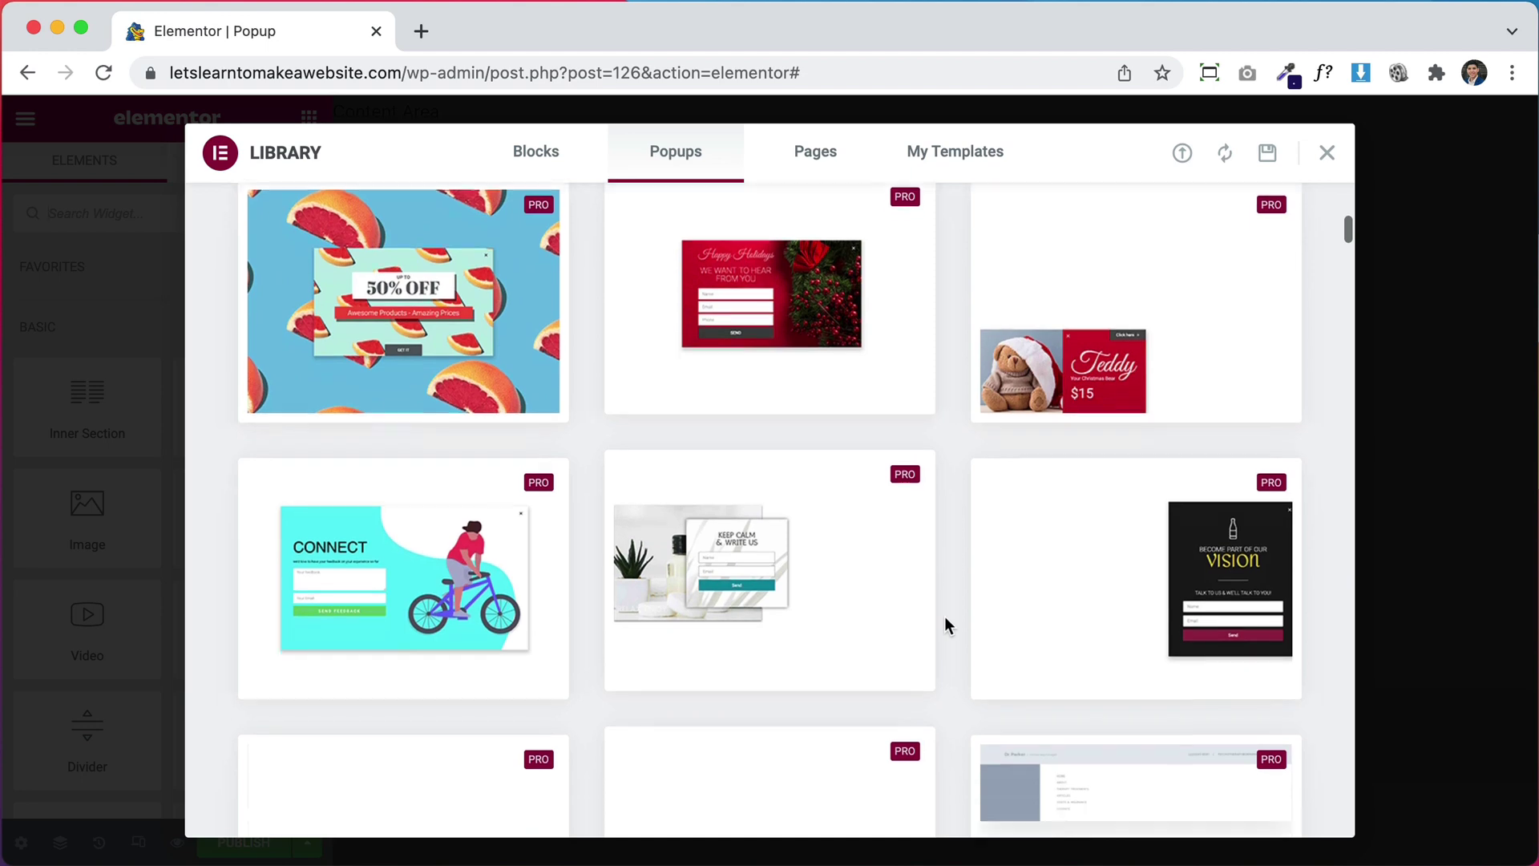
{"action": "scroll", "coordinate": [944, 615], "scroll_direction": "down", "scroll_amount": 5}
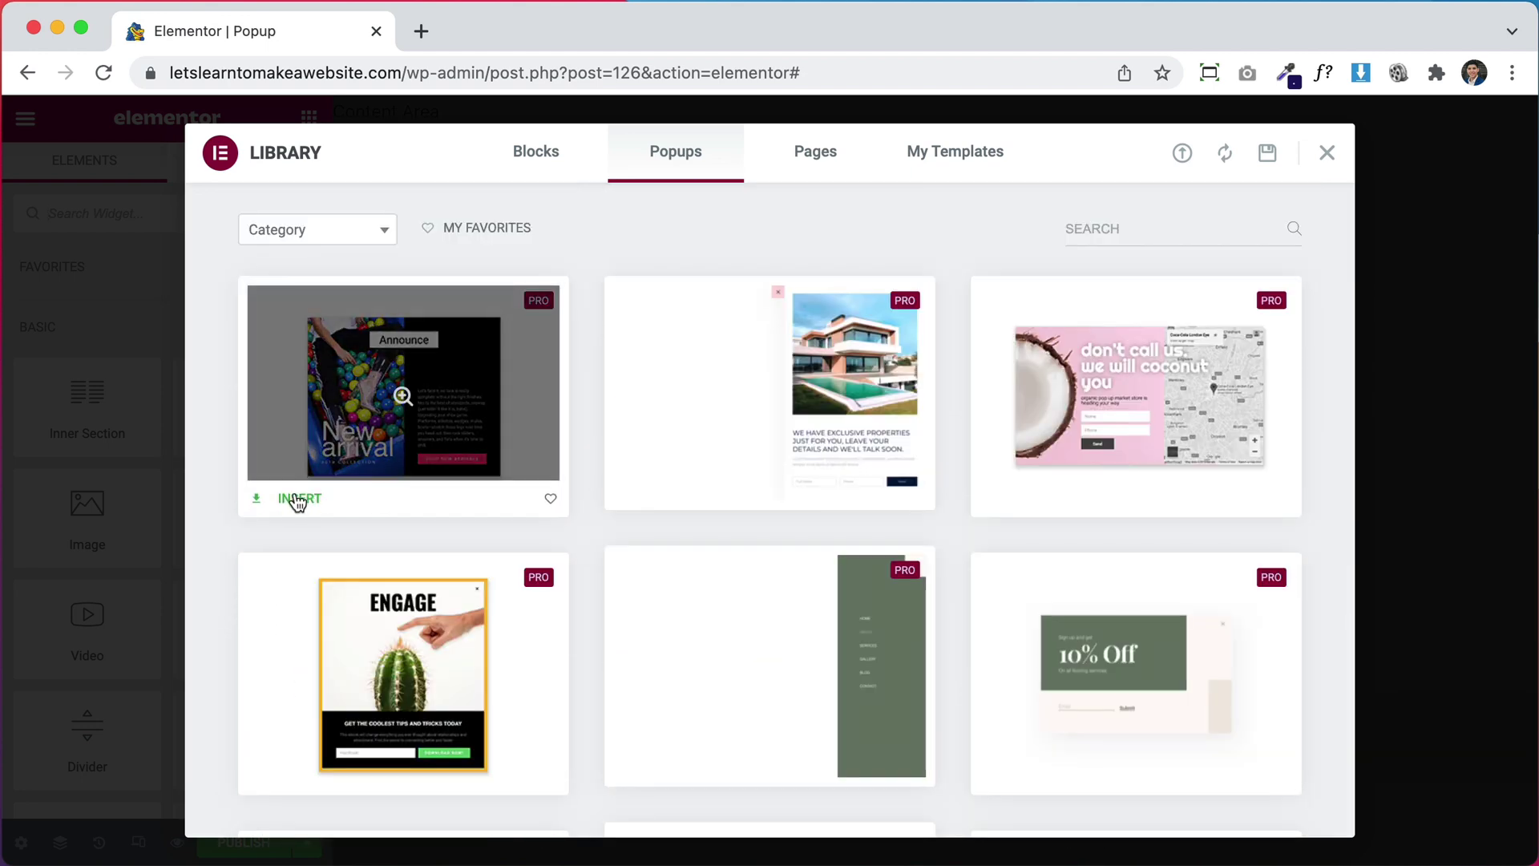
{"action": "left_click", "coordinate": [297, 500]}
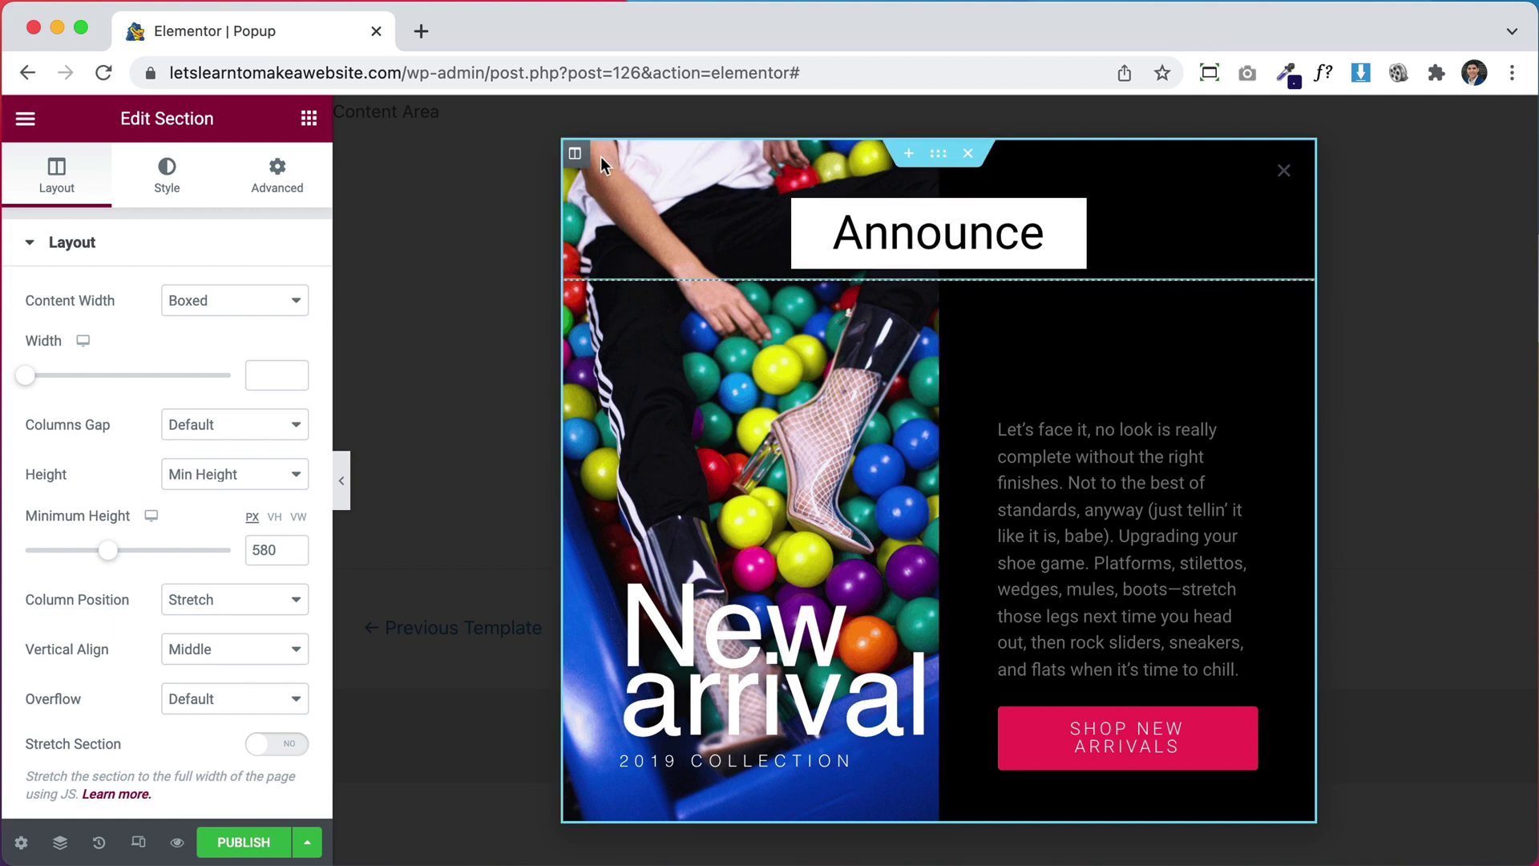
Step: Inspect the Style settings of the popup's left column and top section
{"action": "left_click", "coordinate": [577, 158]}
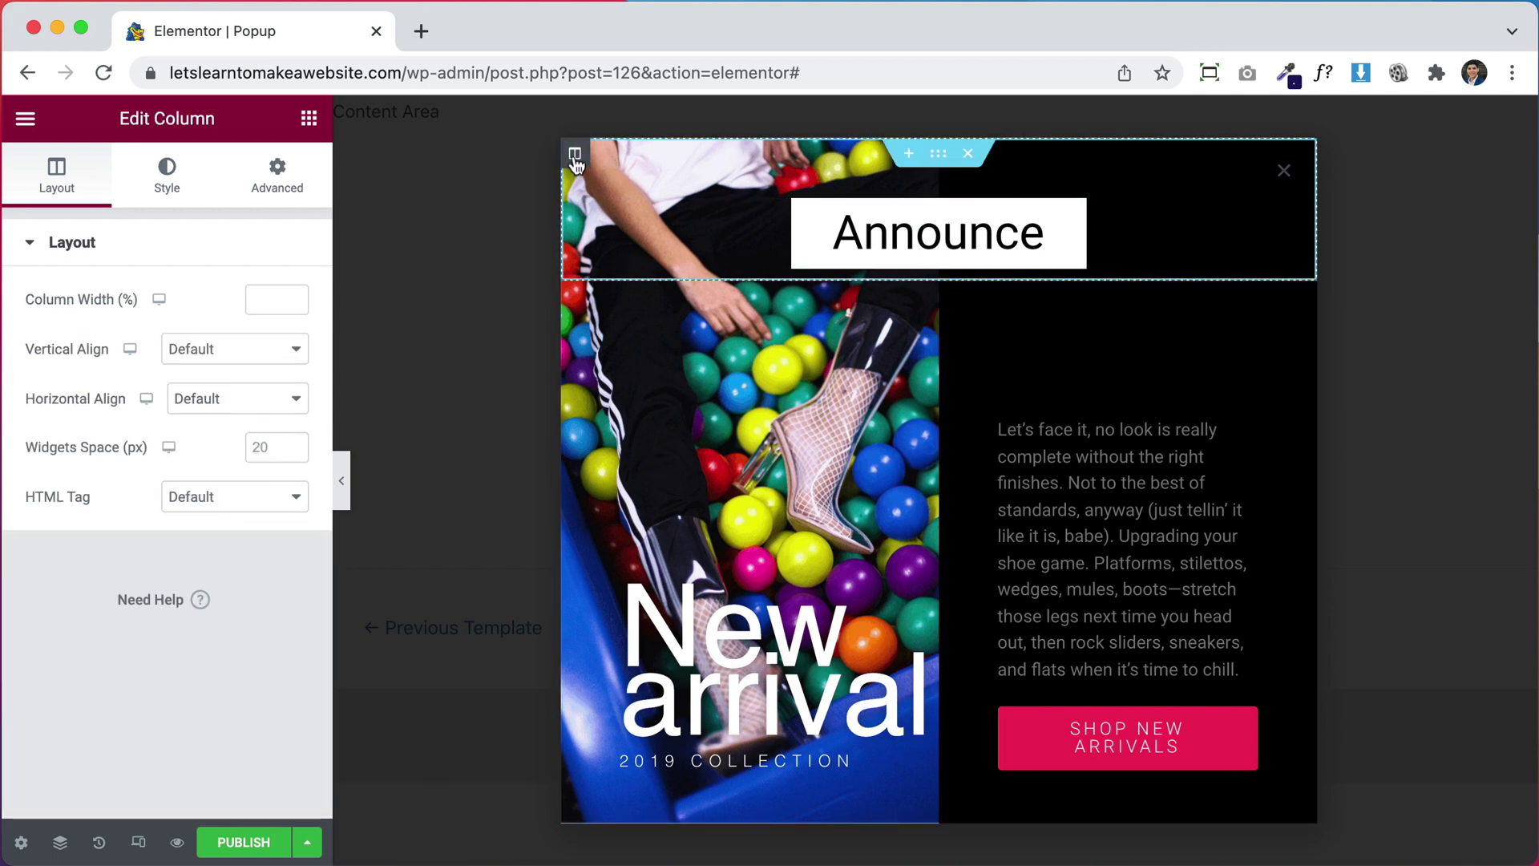
{"action": "left_click", "coordinate": [154, 182]}
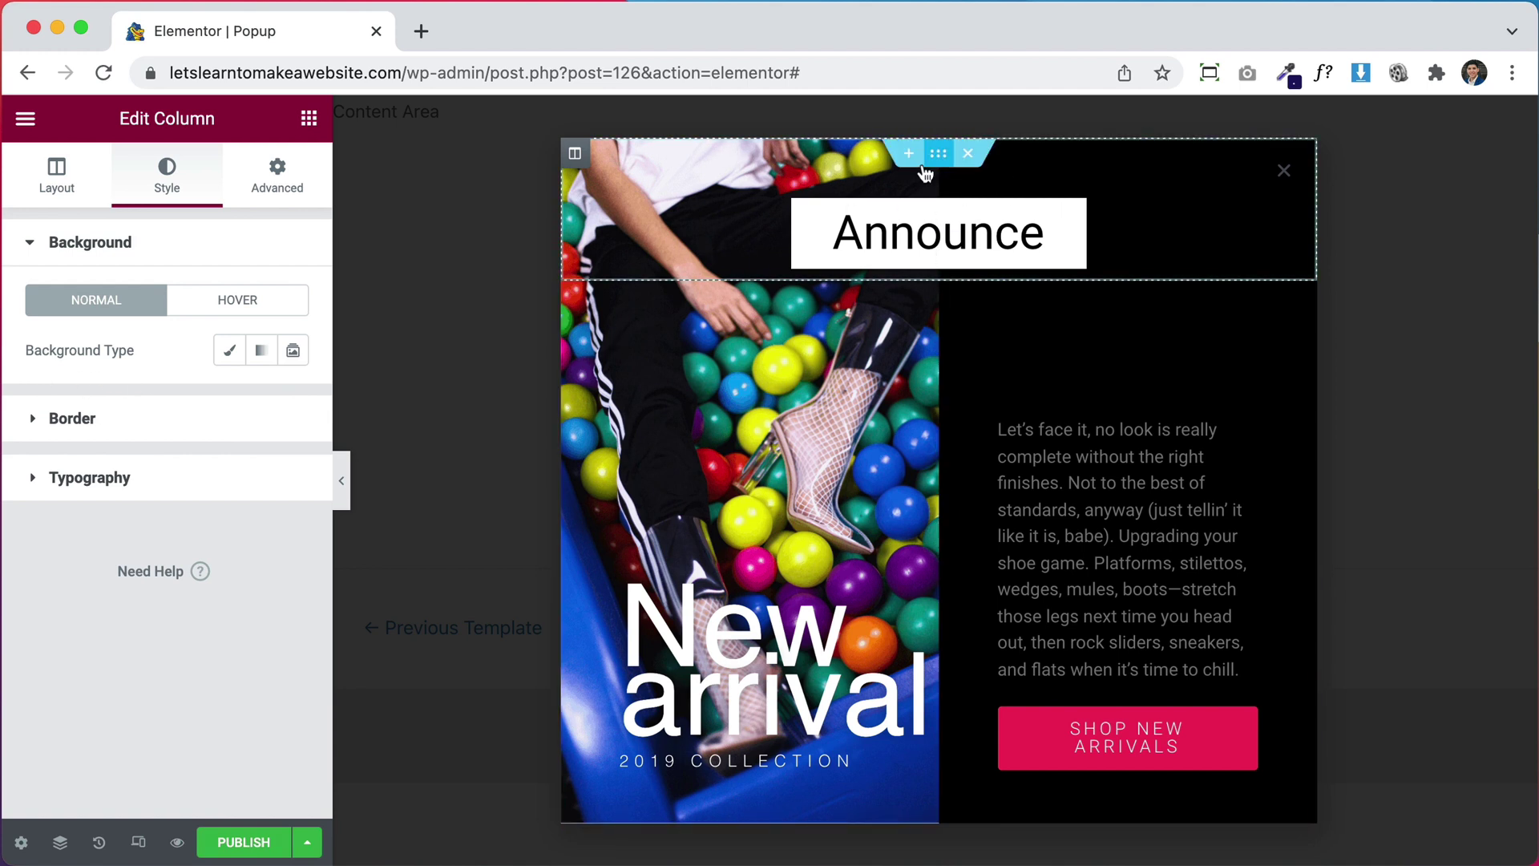
{"action": "left_click", "coordinate": [930, 157]}
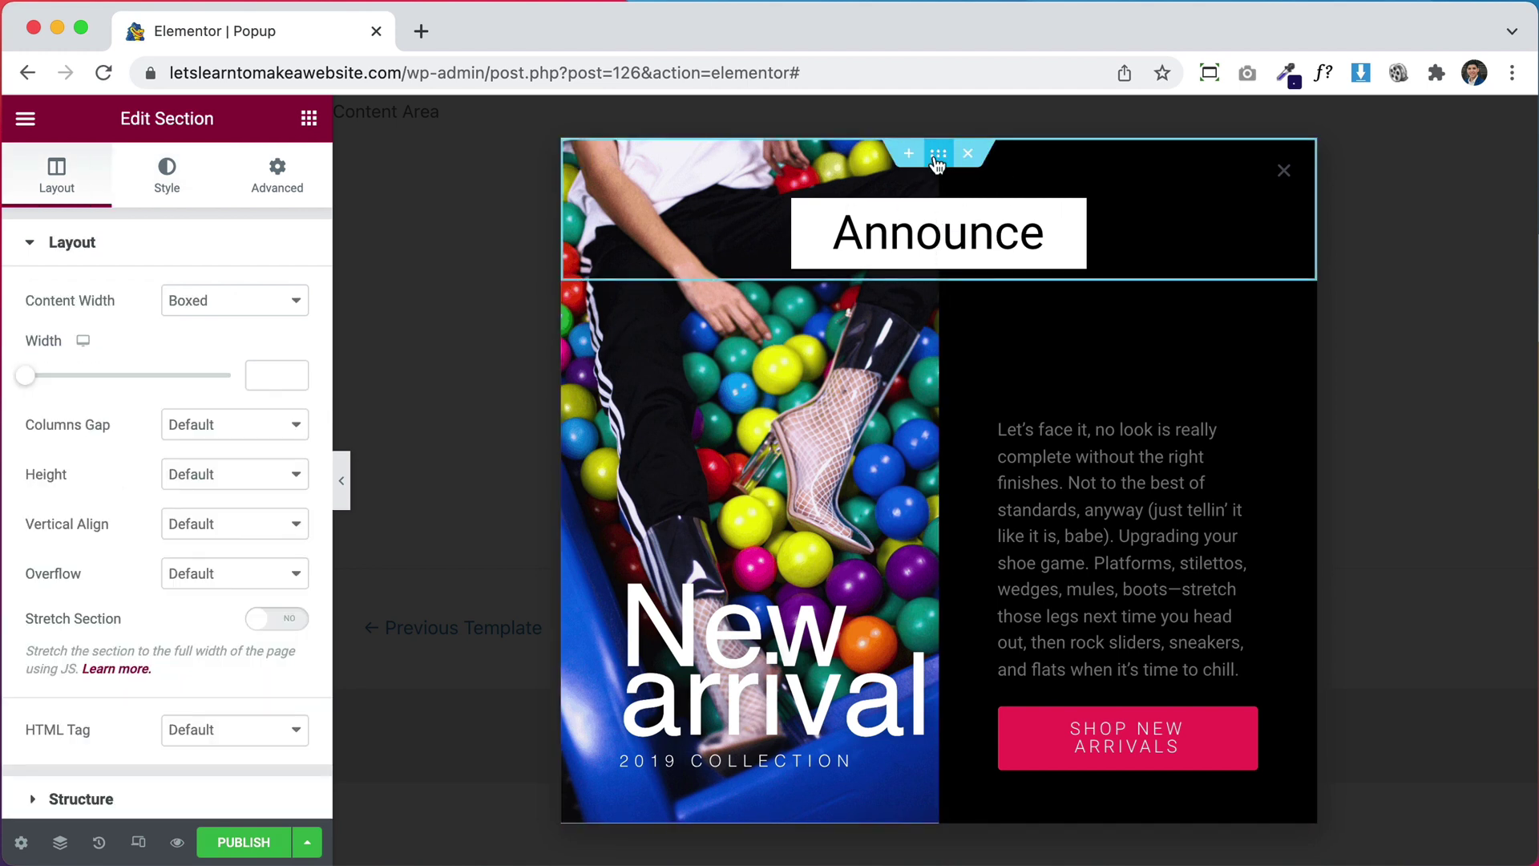
{"action": "left_click", "coordinate": [158, 180]}
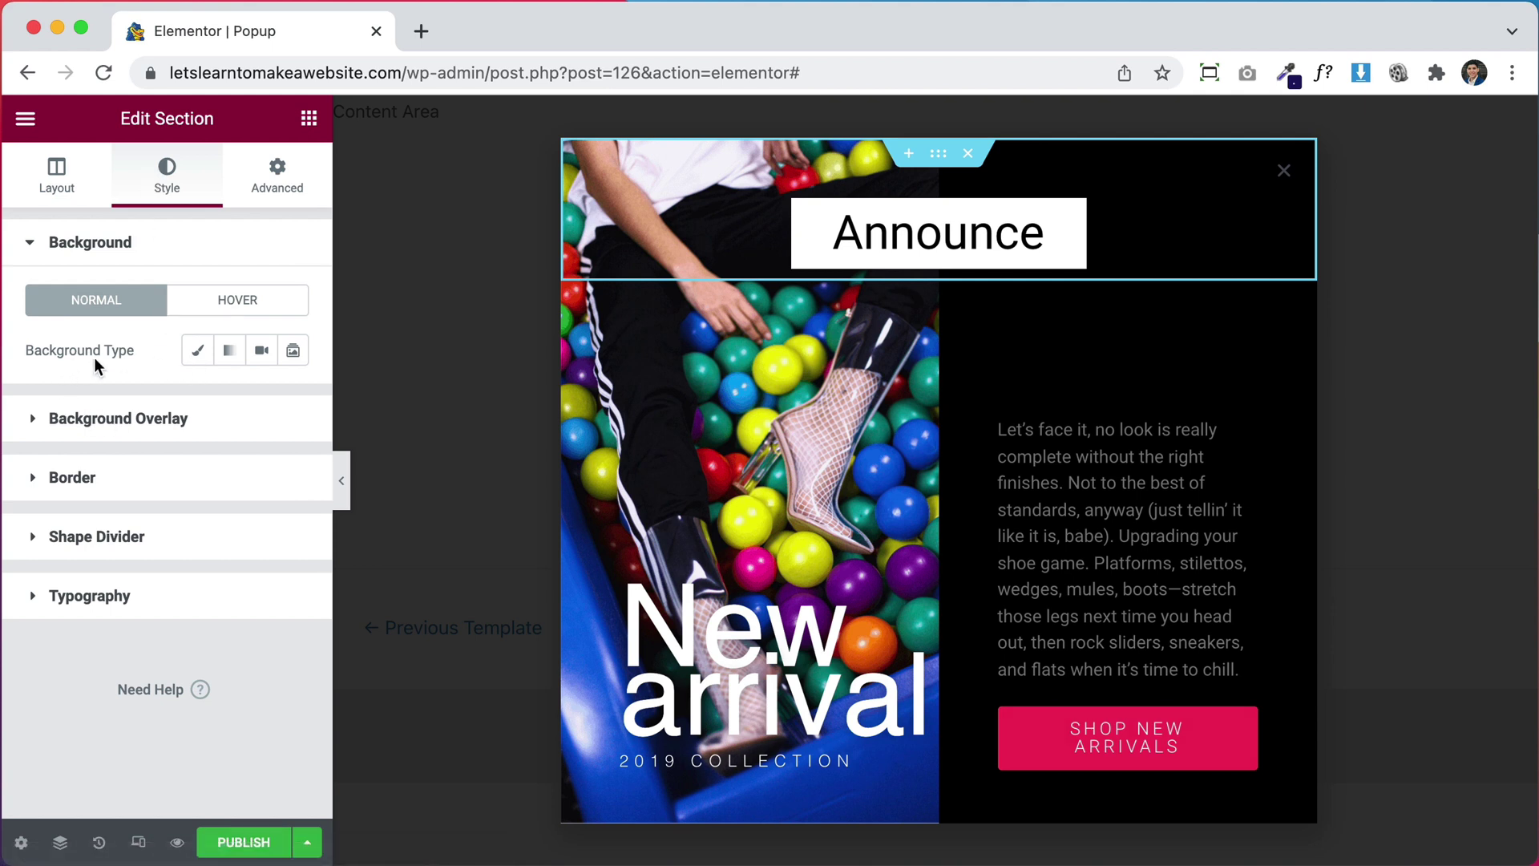
Step: Use the Navigator to select the second section's first column and view its background
{"action": "left_click", "coordinate": [768, 389]}
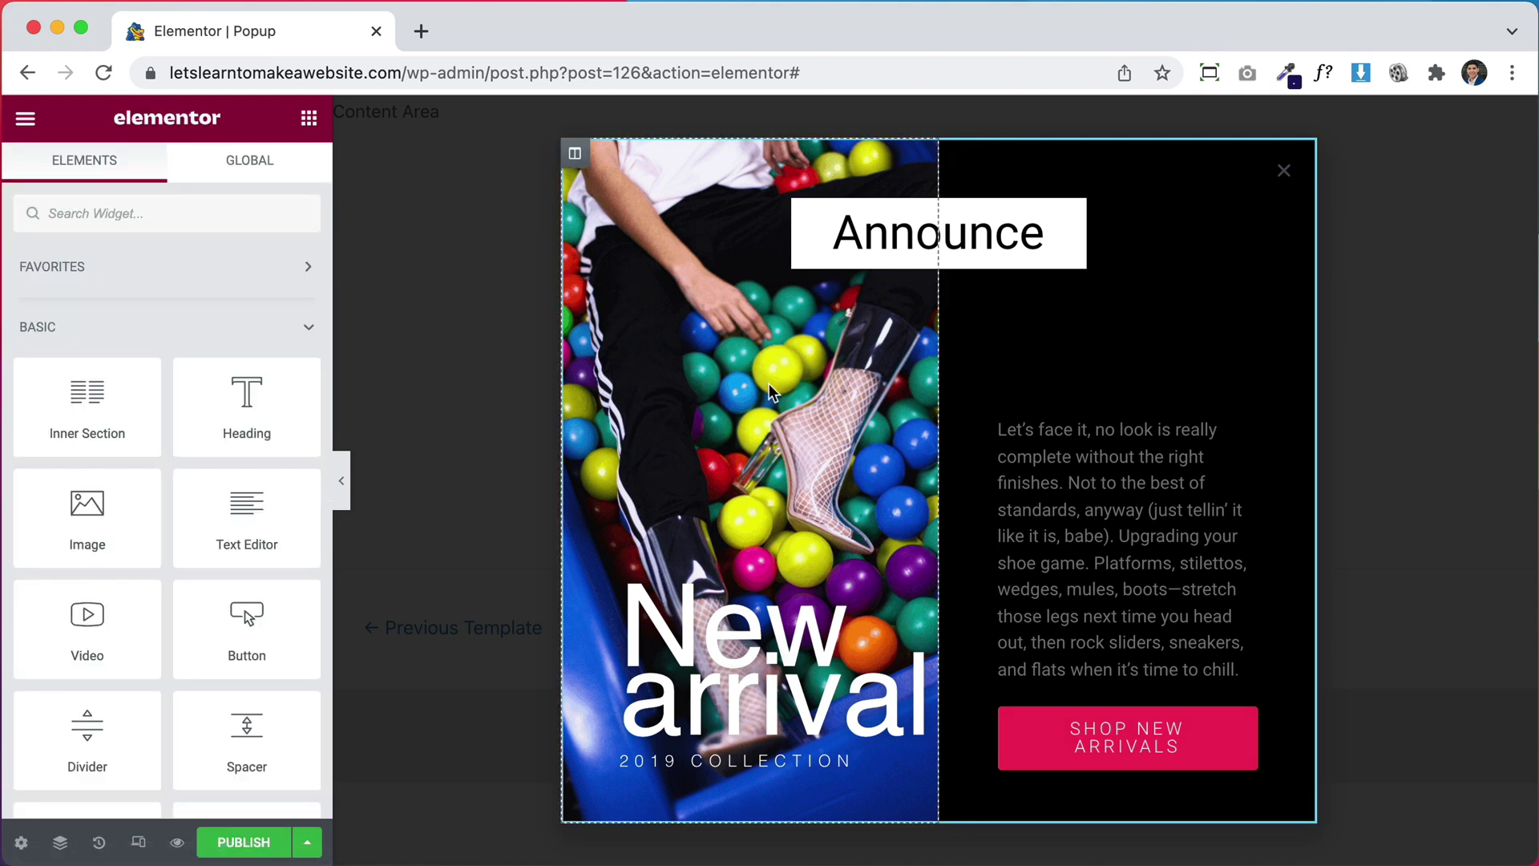
{"action": "right_click", "coordinate": [768, 384]}
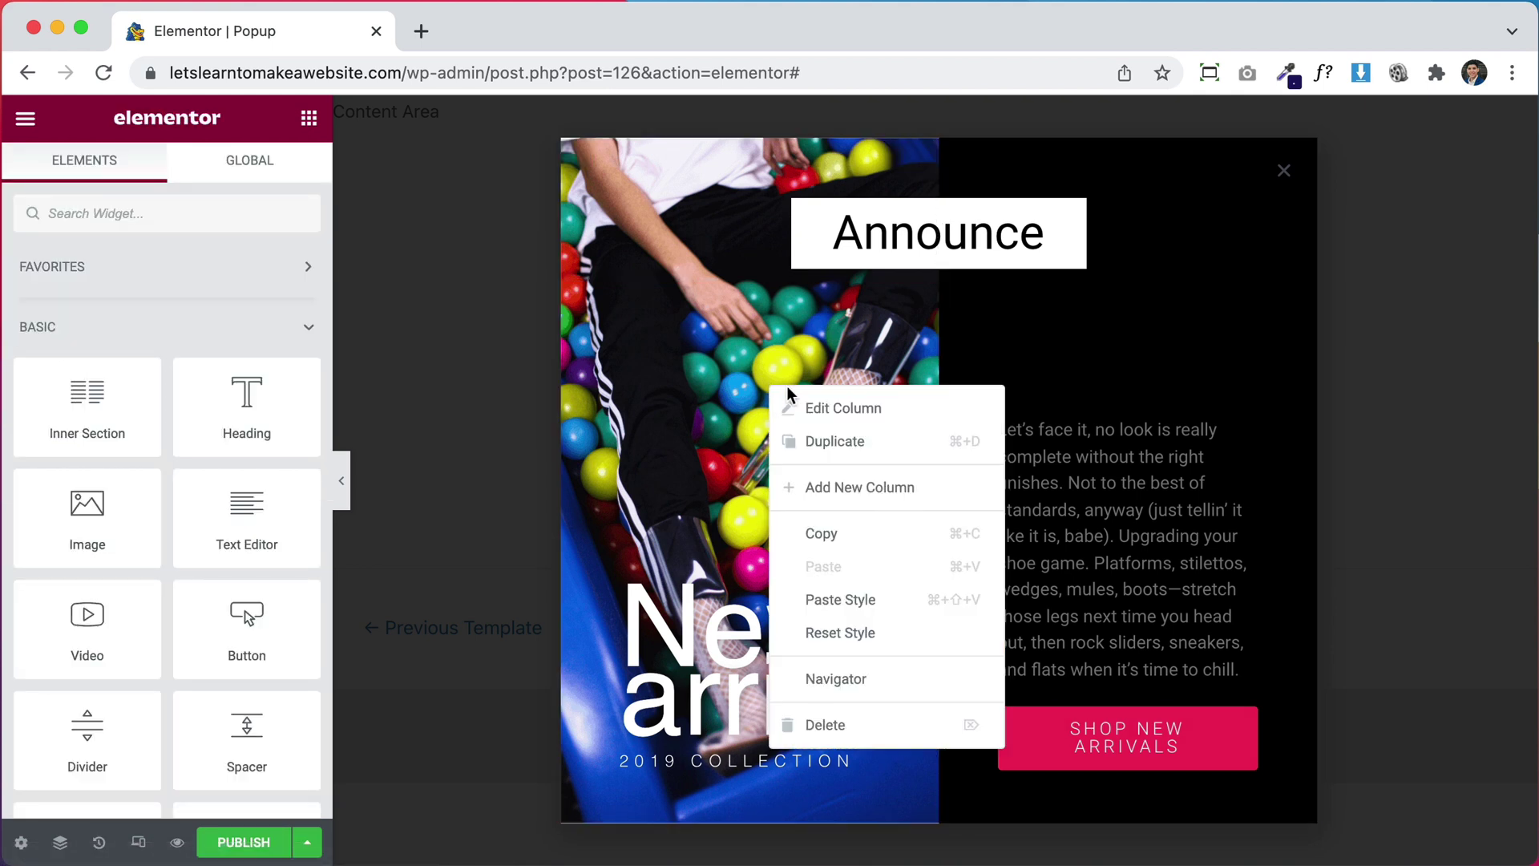
{"action": "left_click", "coordinate": [891, 682]}
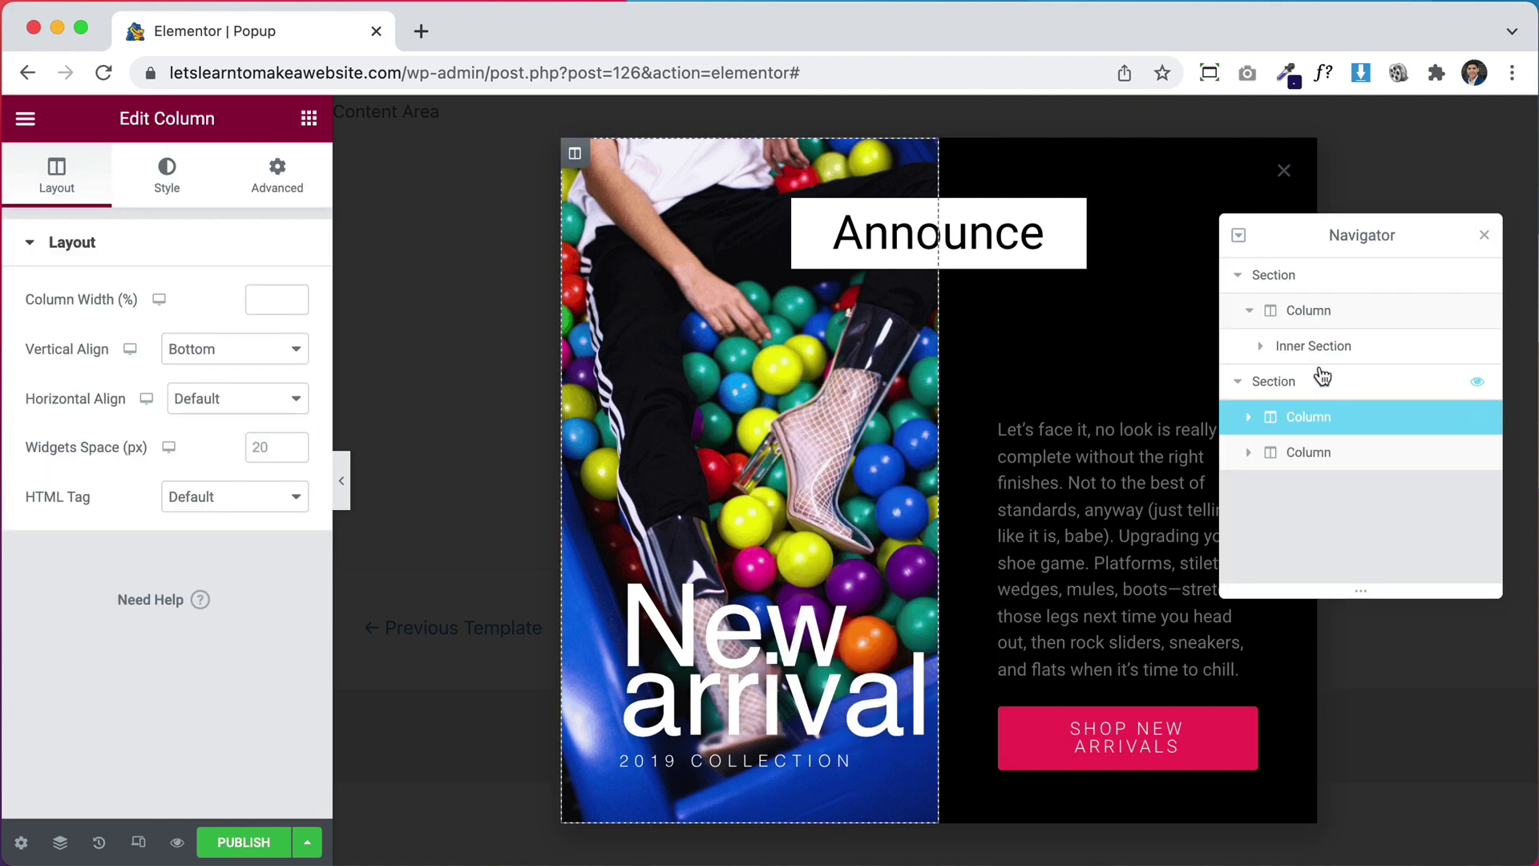
{"action": "left_click", "coordinate": [1269, 350]}
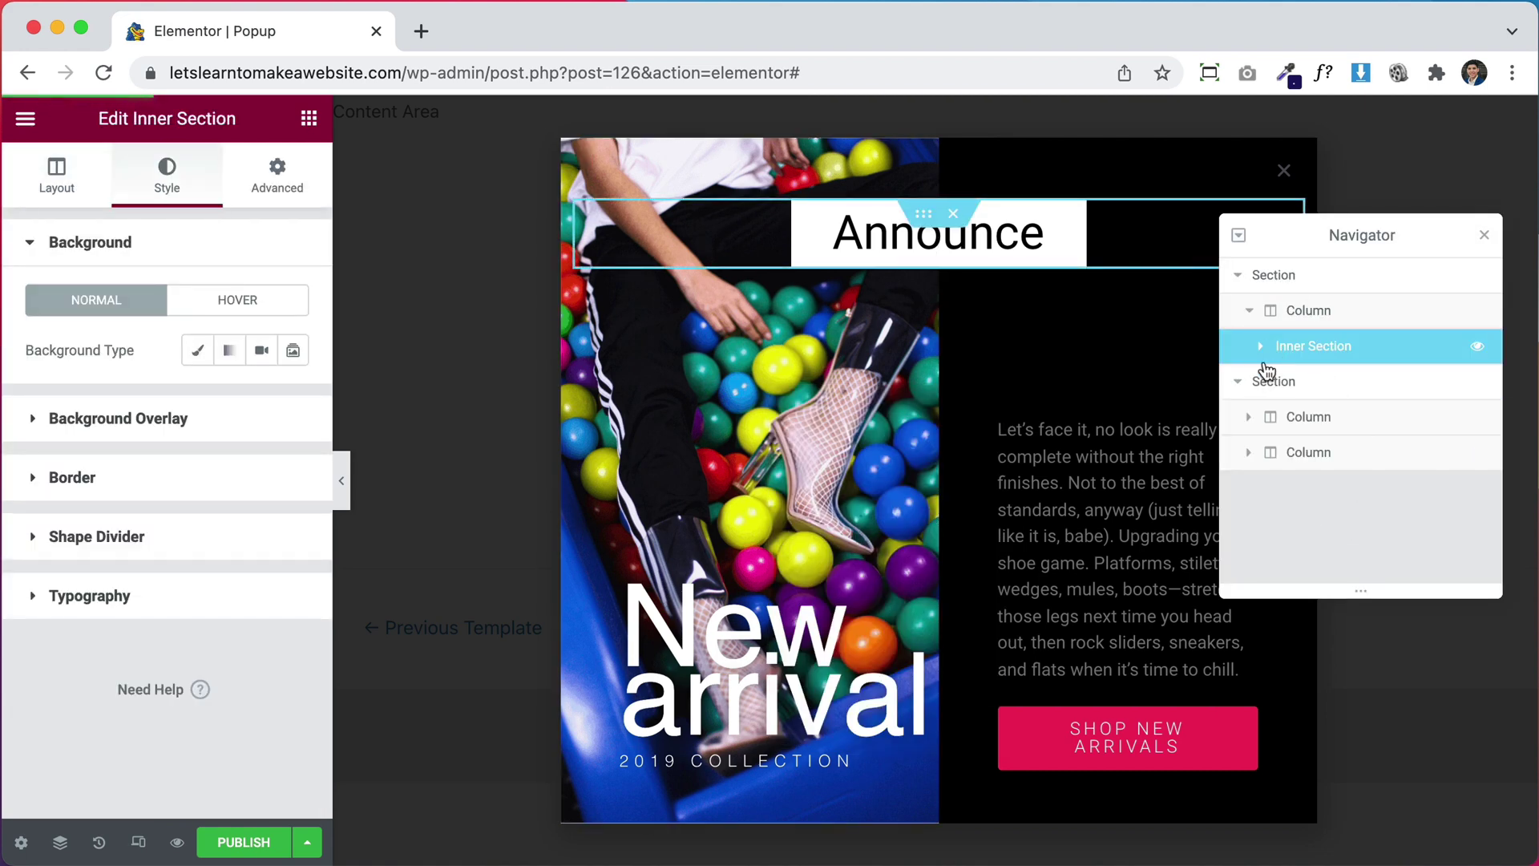
{"action": "left_click", "coordinate": [1282, 415]}
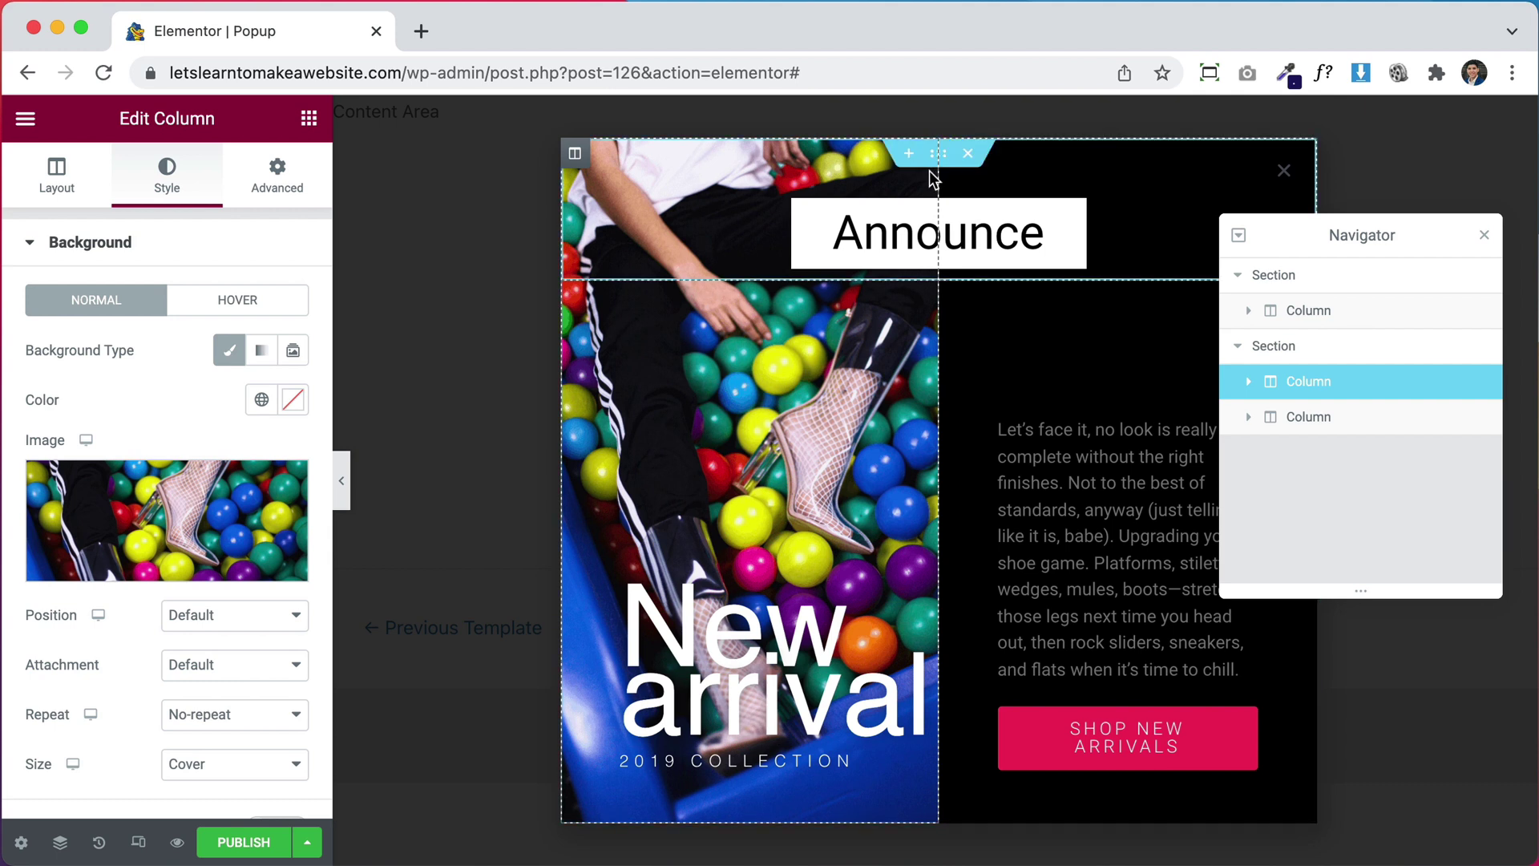
{"action": "key", "text": "super+i"}
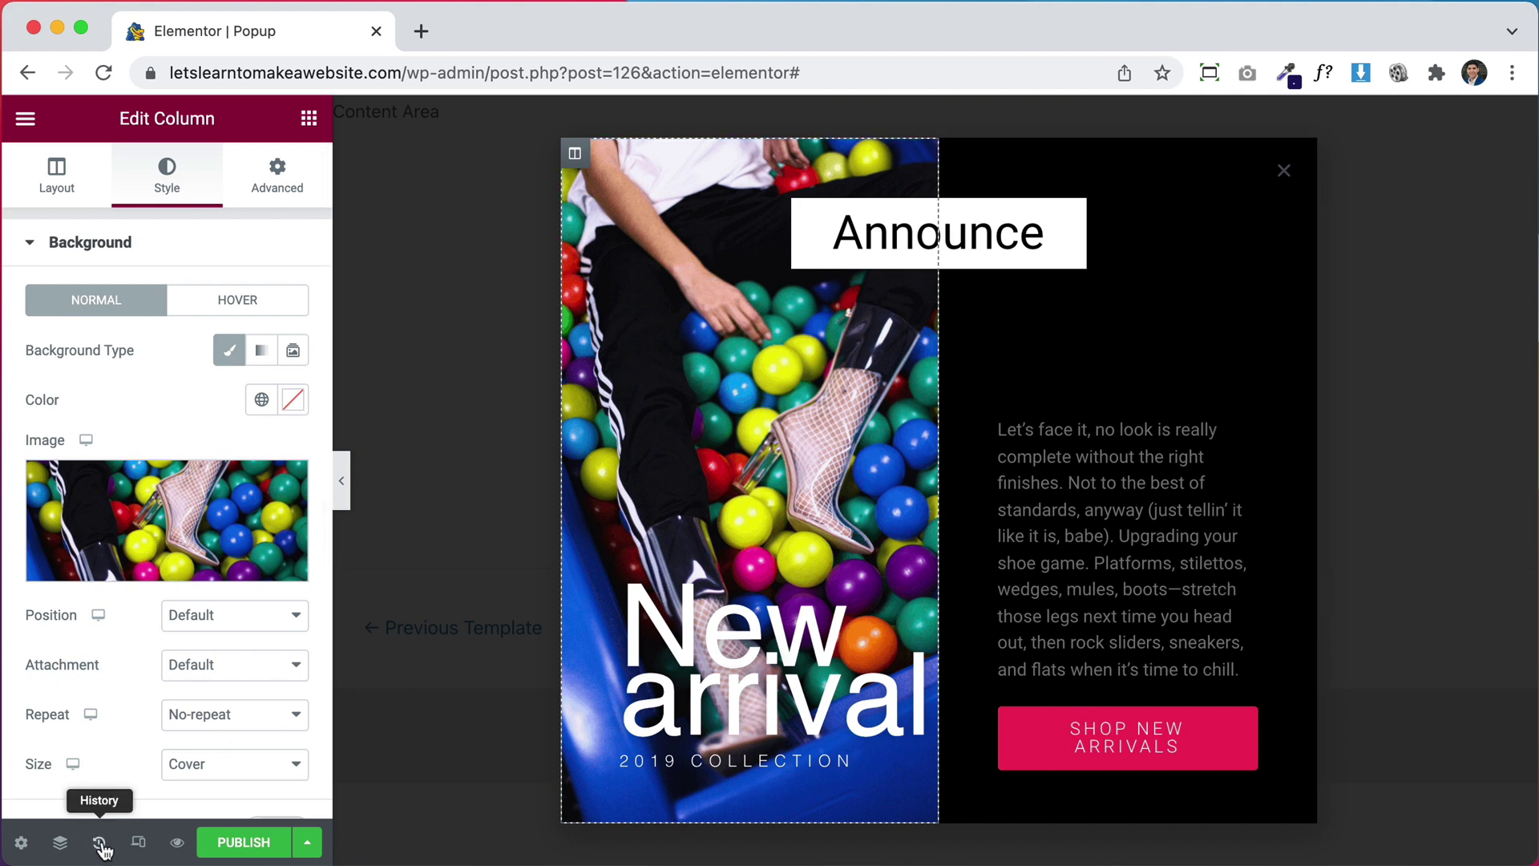
Step: Undo the inserted Announce design via History, leaving an empty popup
{"action": "left_click", "coordinate": [99, 842]}
{"action": "key", "text": "super+z"}
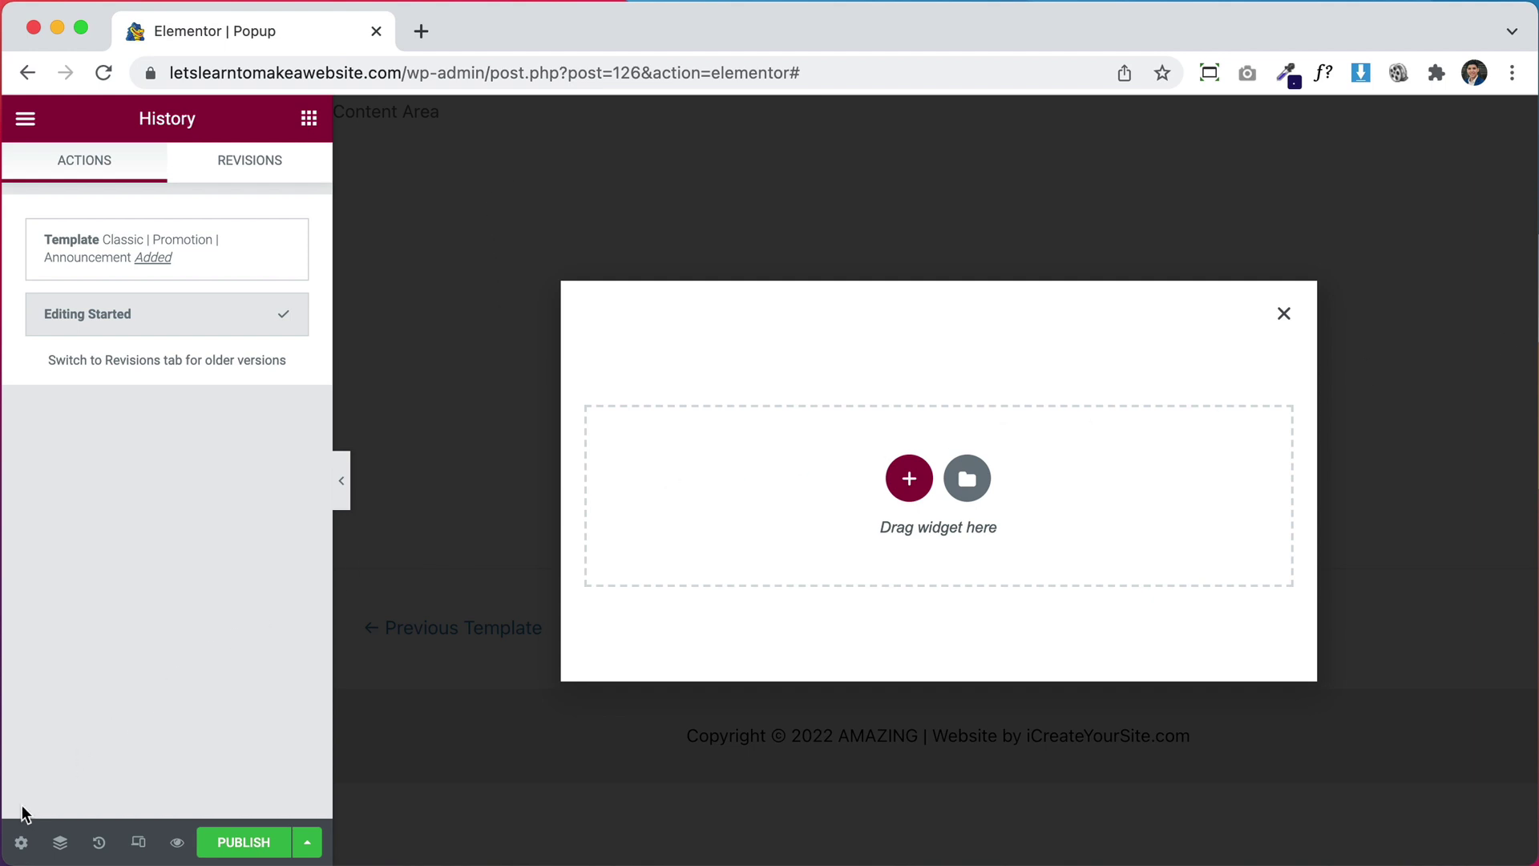
{"action": "left_click", "coordinate": [17, 842]}
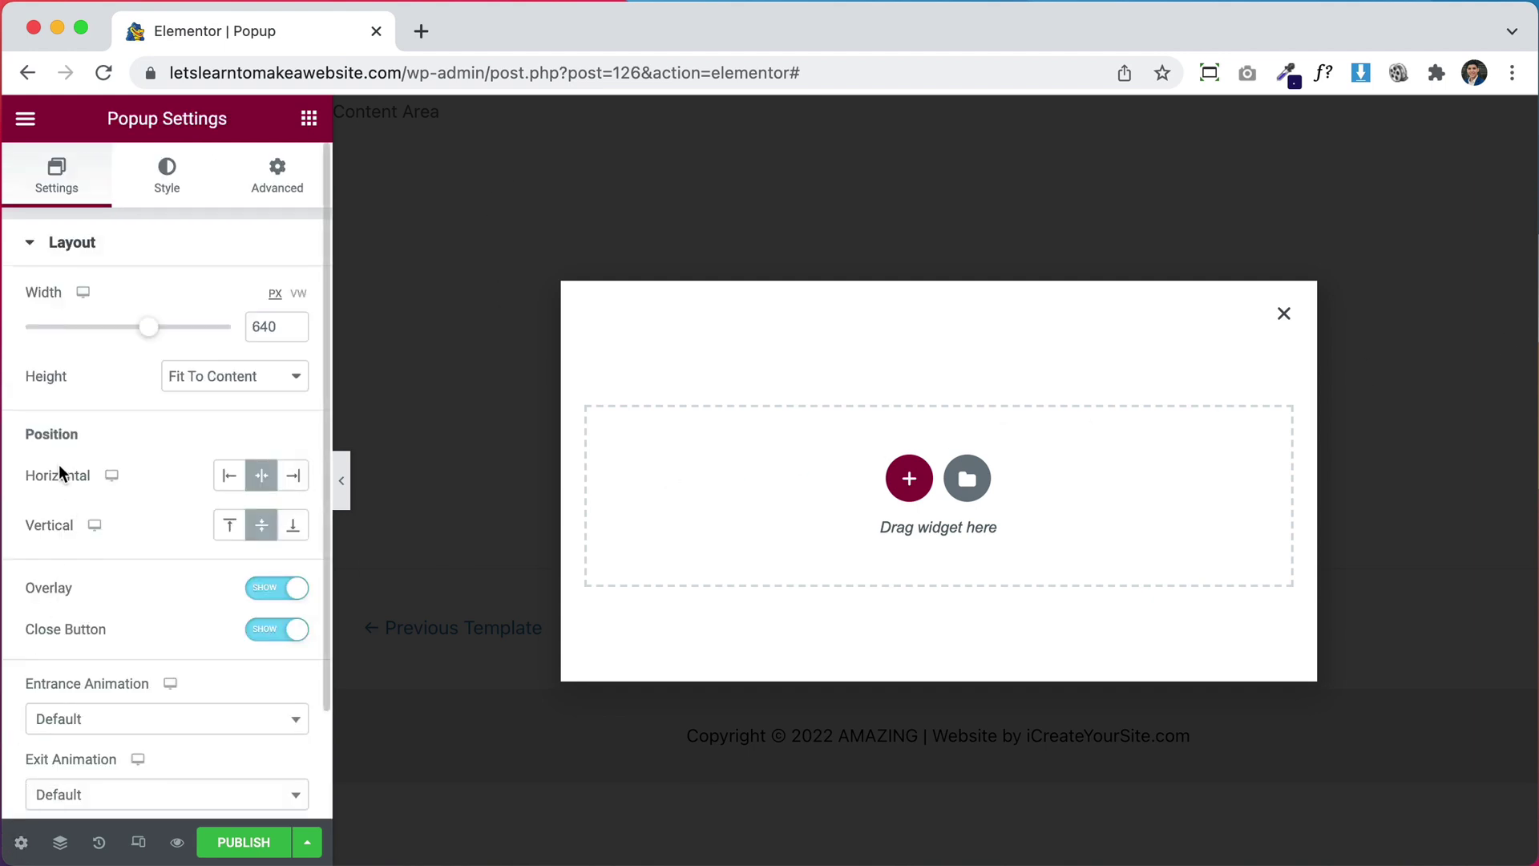
Step: Set the popup to the bottom position, Fit To Content height and 100 VW width
{"action": "left_click", "coordinate": [230, 476]}
{"action": "left_click", "coordinate": [230, 524]}
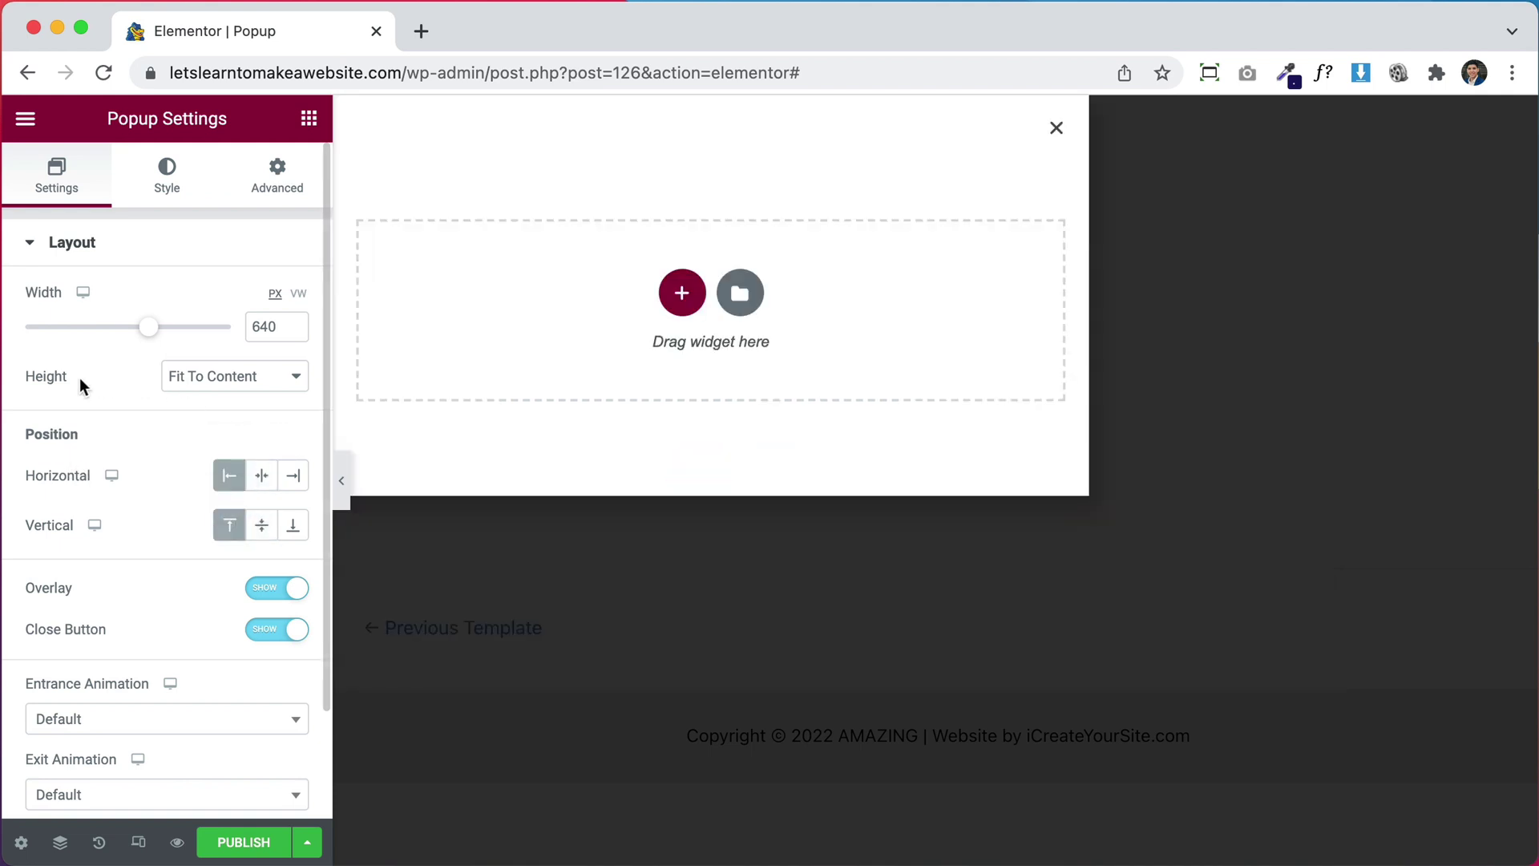
{"action": "left_click", "coordinate": [222, 386]}
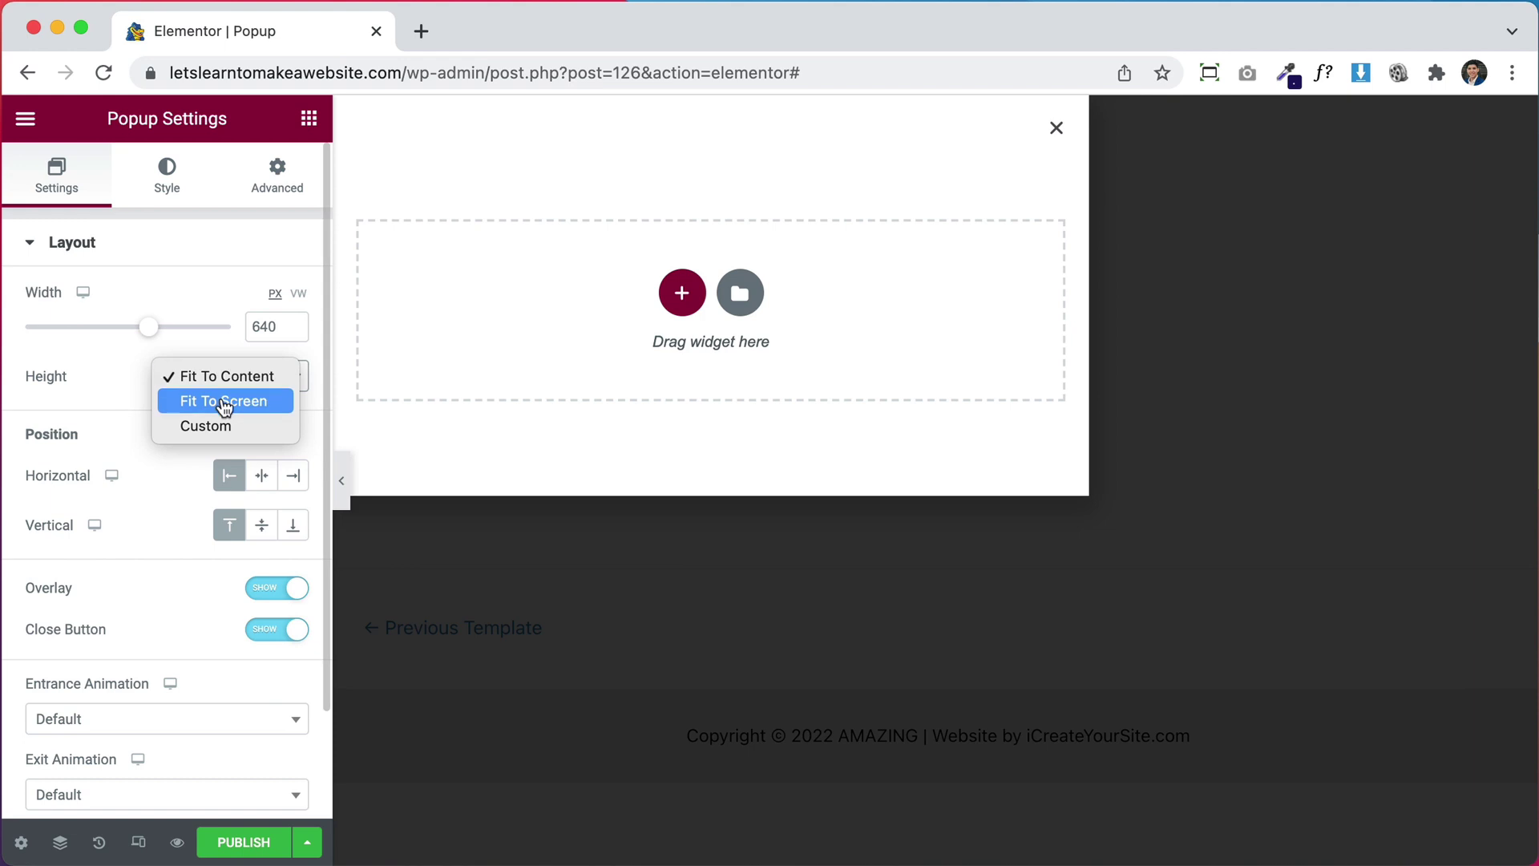
{"action": "left_click", "coordinate": [223, 403]}
{"action": "left_click_drag", "start_coordinate": [149, 326], "coordinate": [71, 328]}
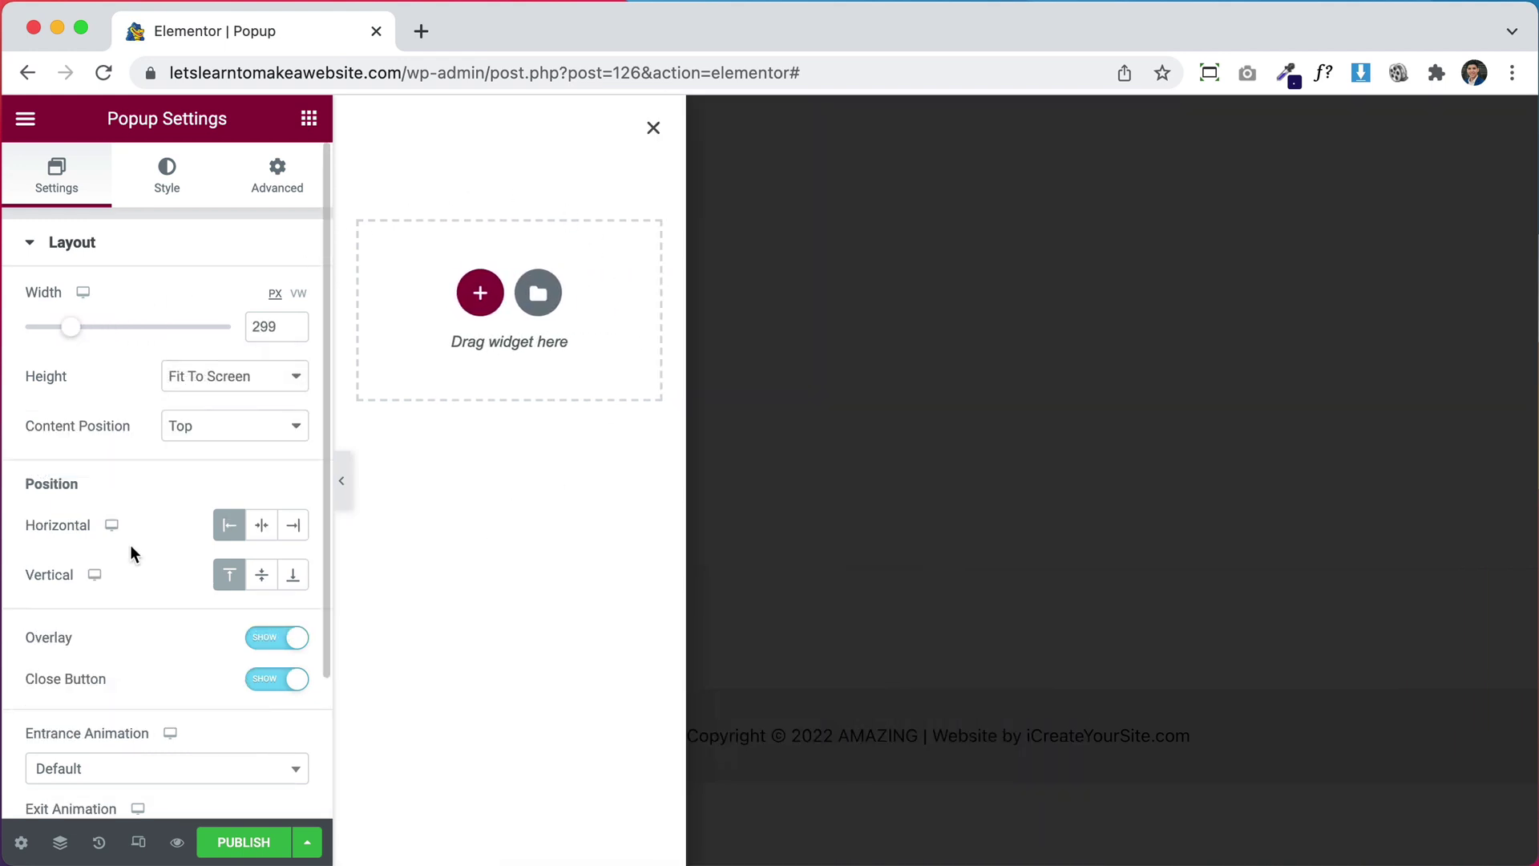
{"action": "left_click", "coordinate": [294, 575]}
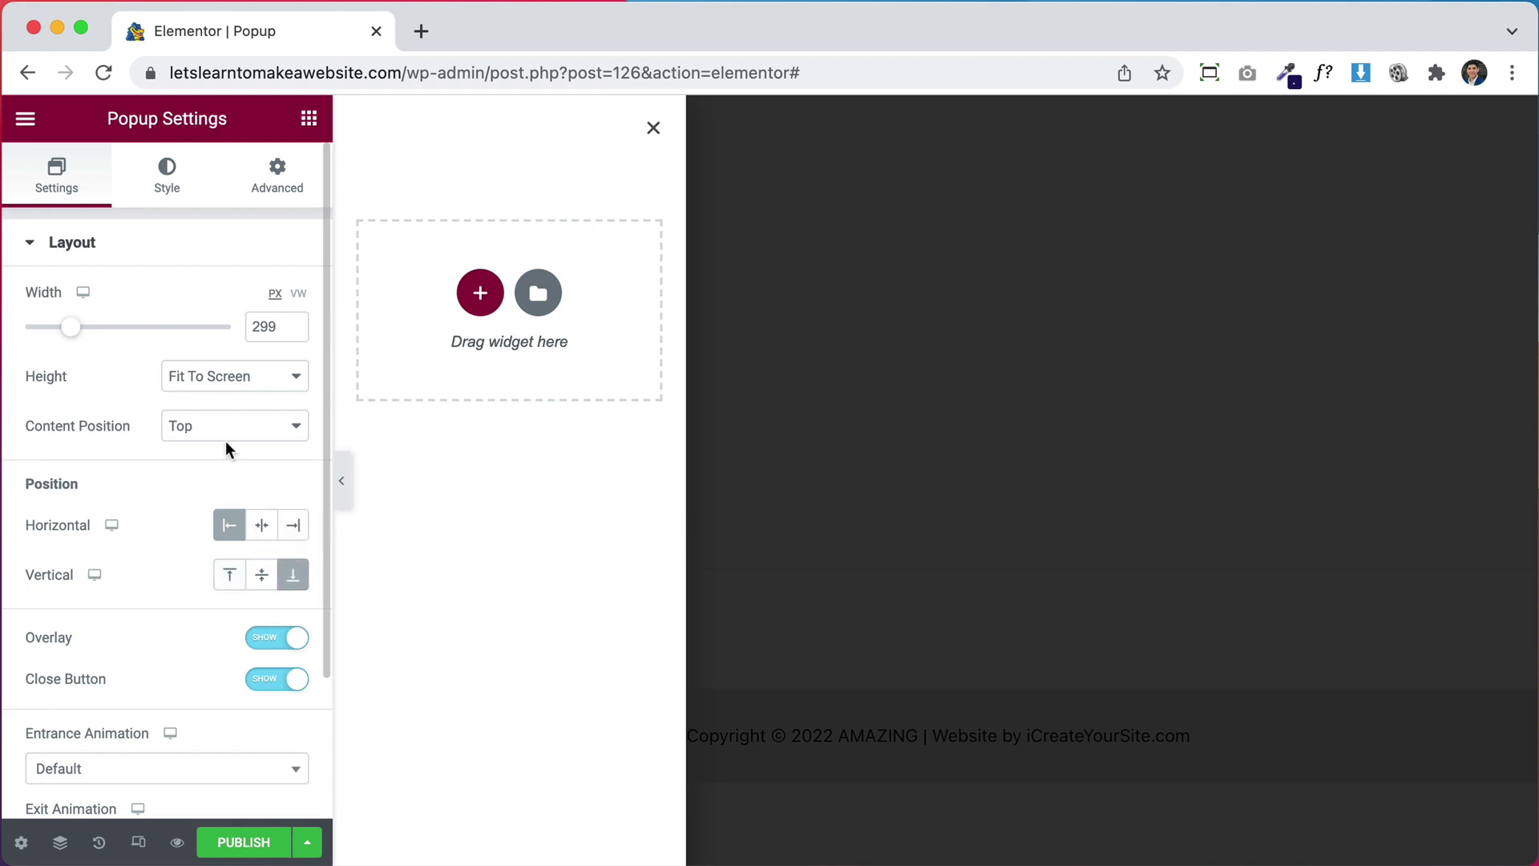
{"action": "left_click", "coordinate": [232, 376]}
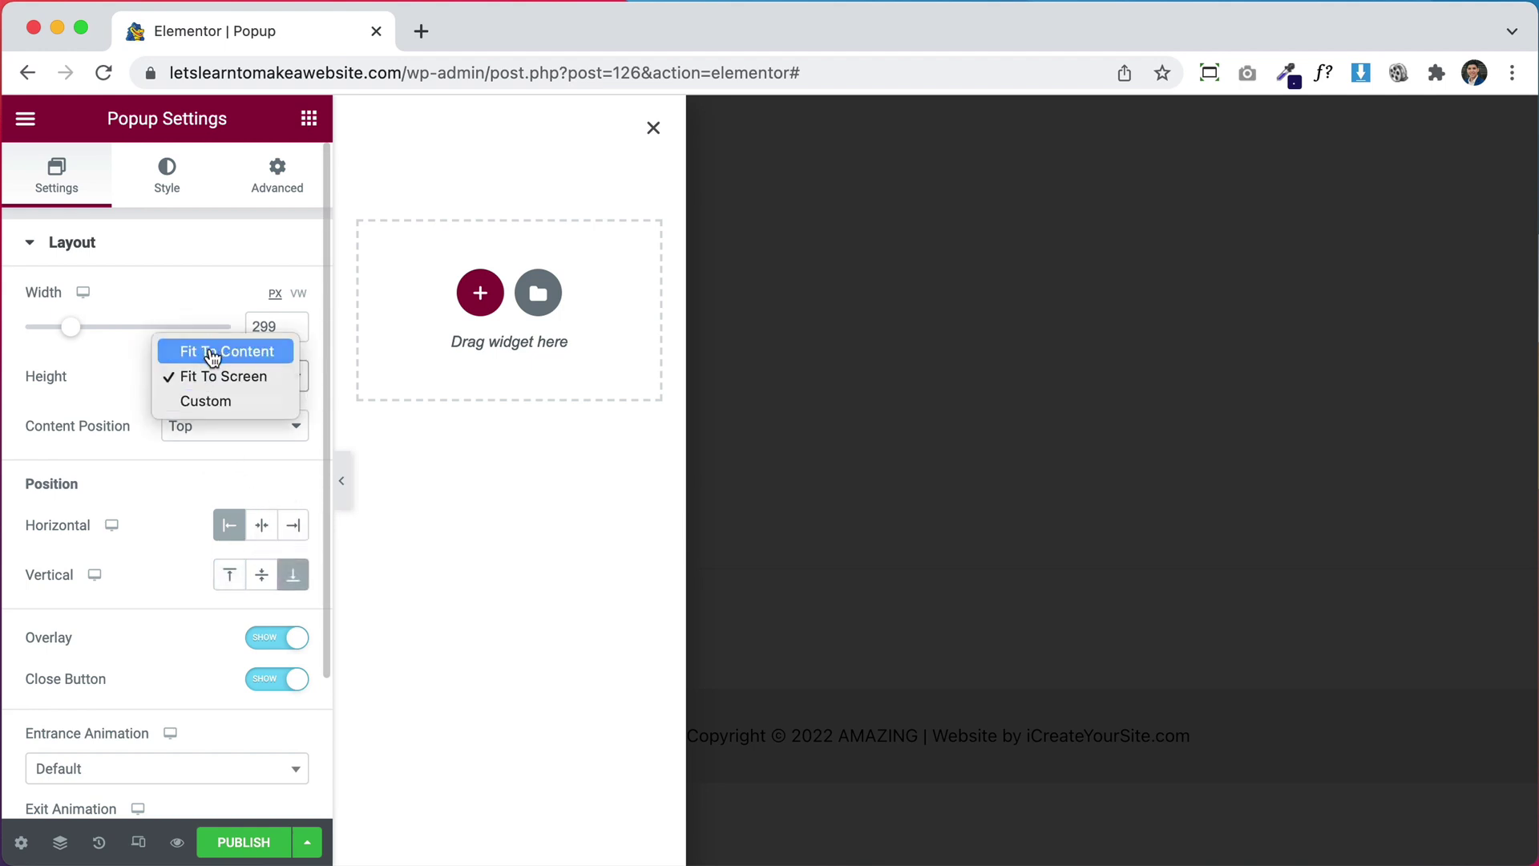
{"action": "left_click", "coordinate": [212, 357]}
{"action": "left_click", "coordinate": [298, 293]}
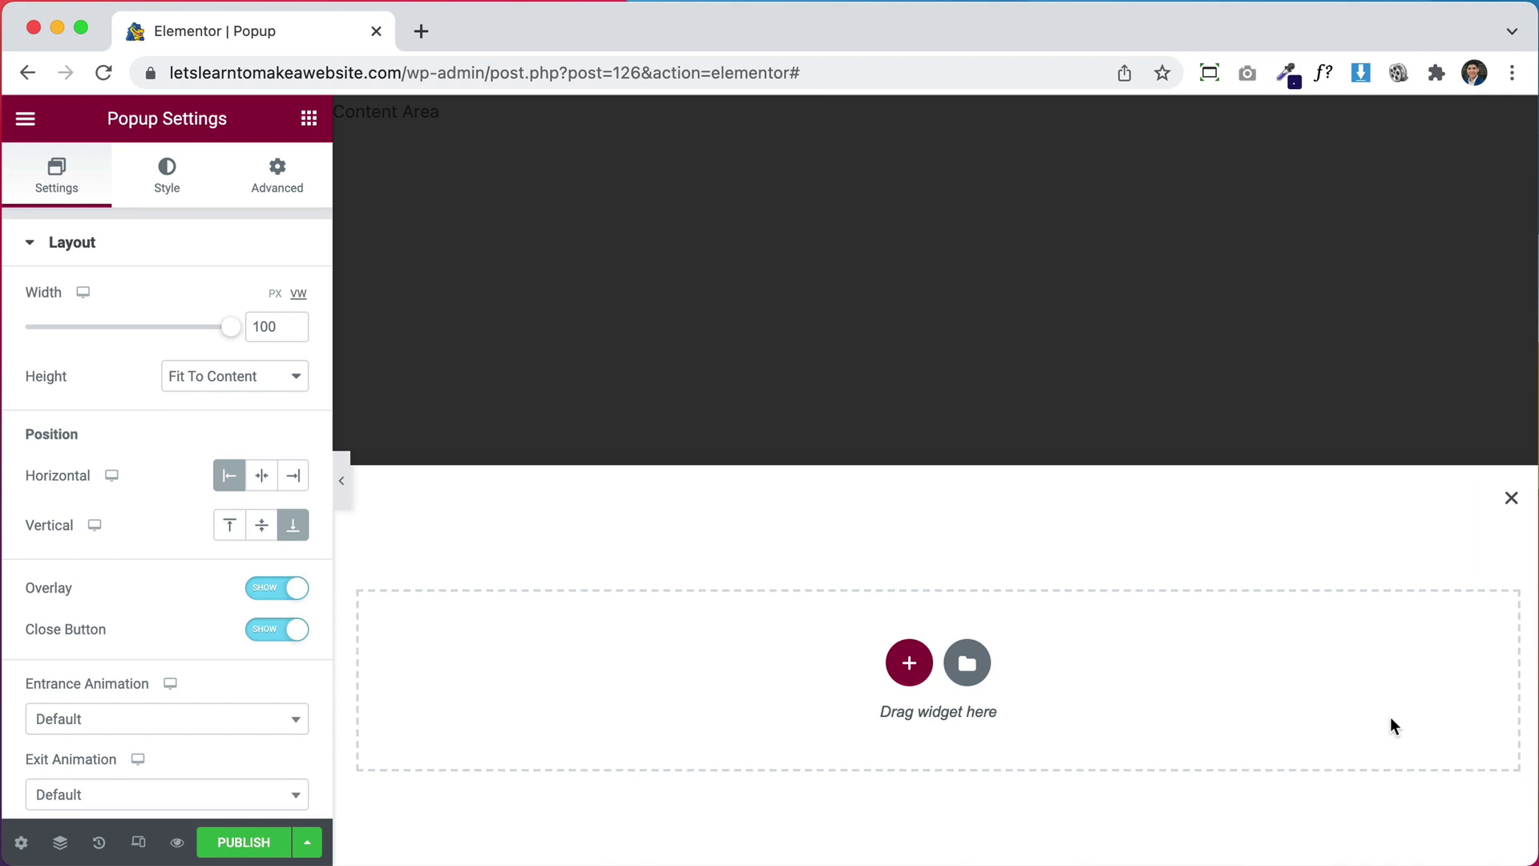
Step: Add a single-column section with a centred heading reading 'Wait!'
{"action": "left_click", "coordinate": [98, 841]}
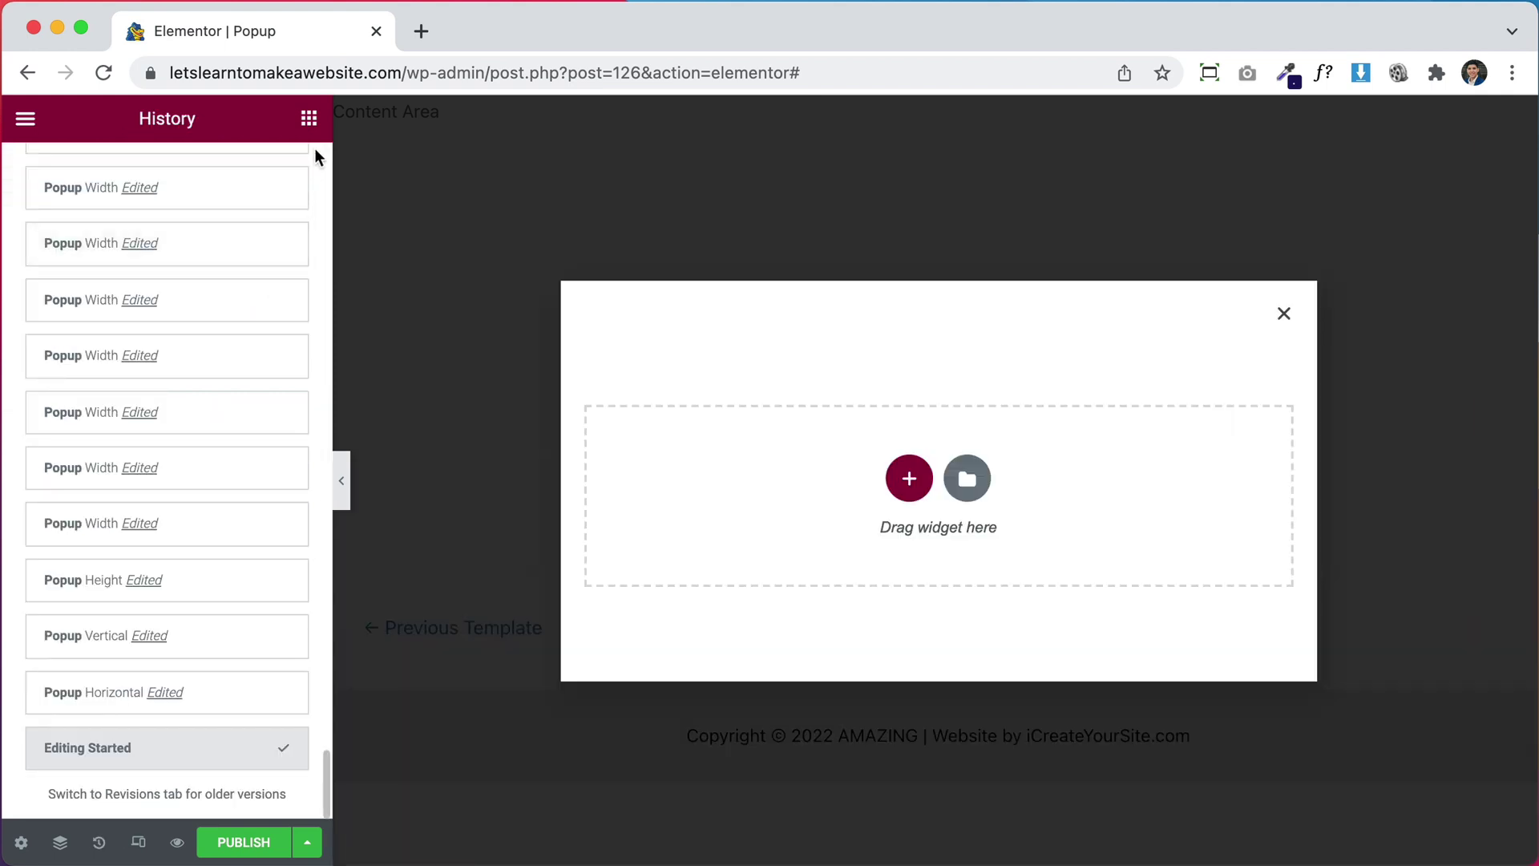
{"action": "left_click", "coordinate": [310, 121]}
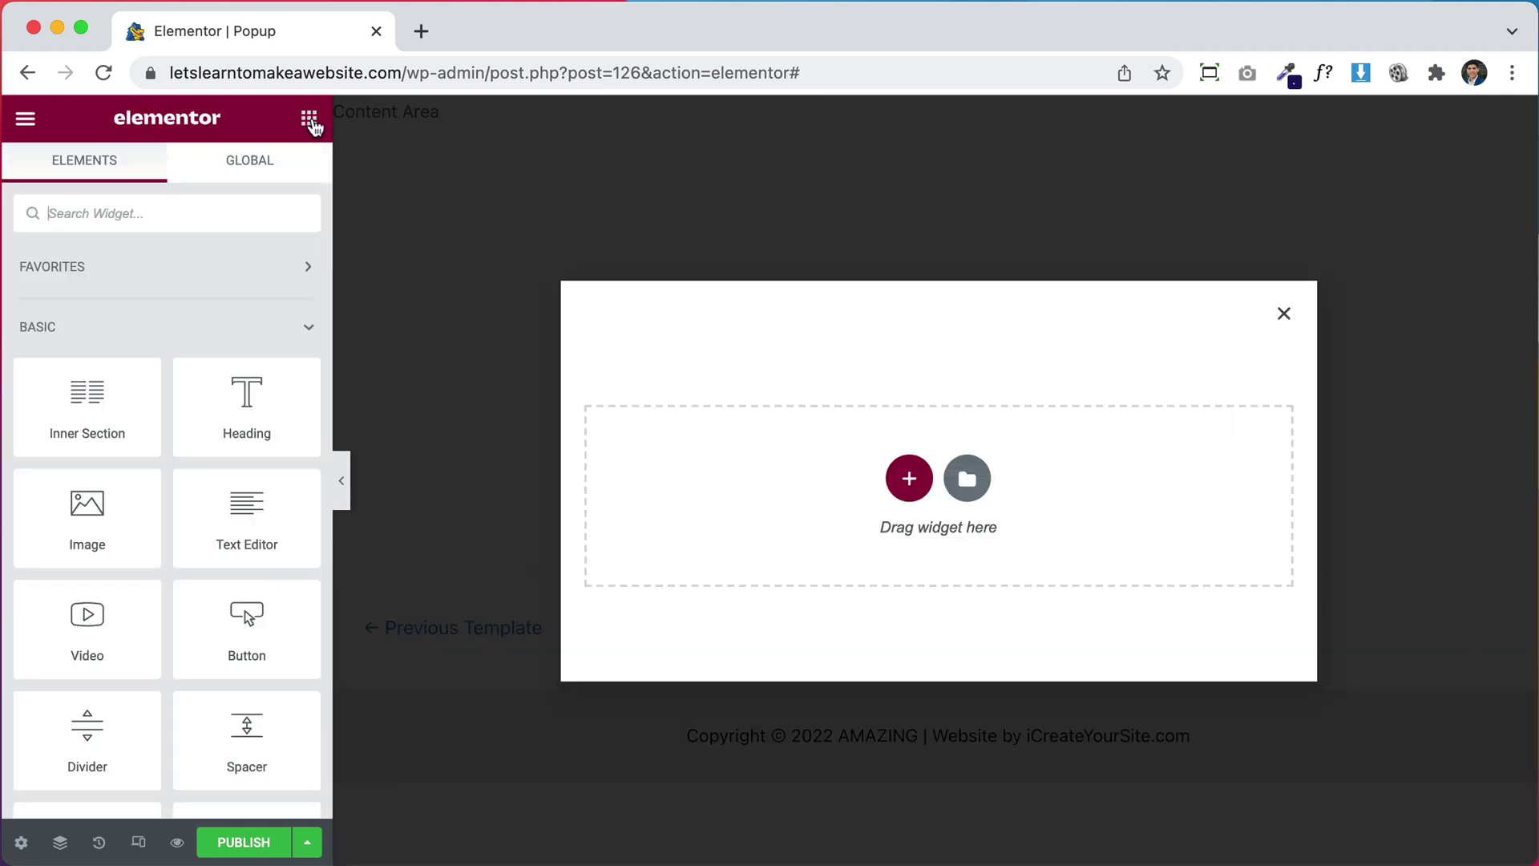
{"action": "left_click", "coordinate": [909, 478]}
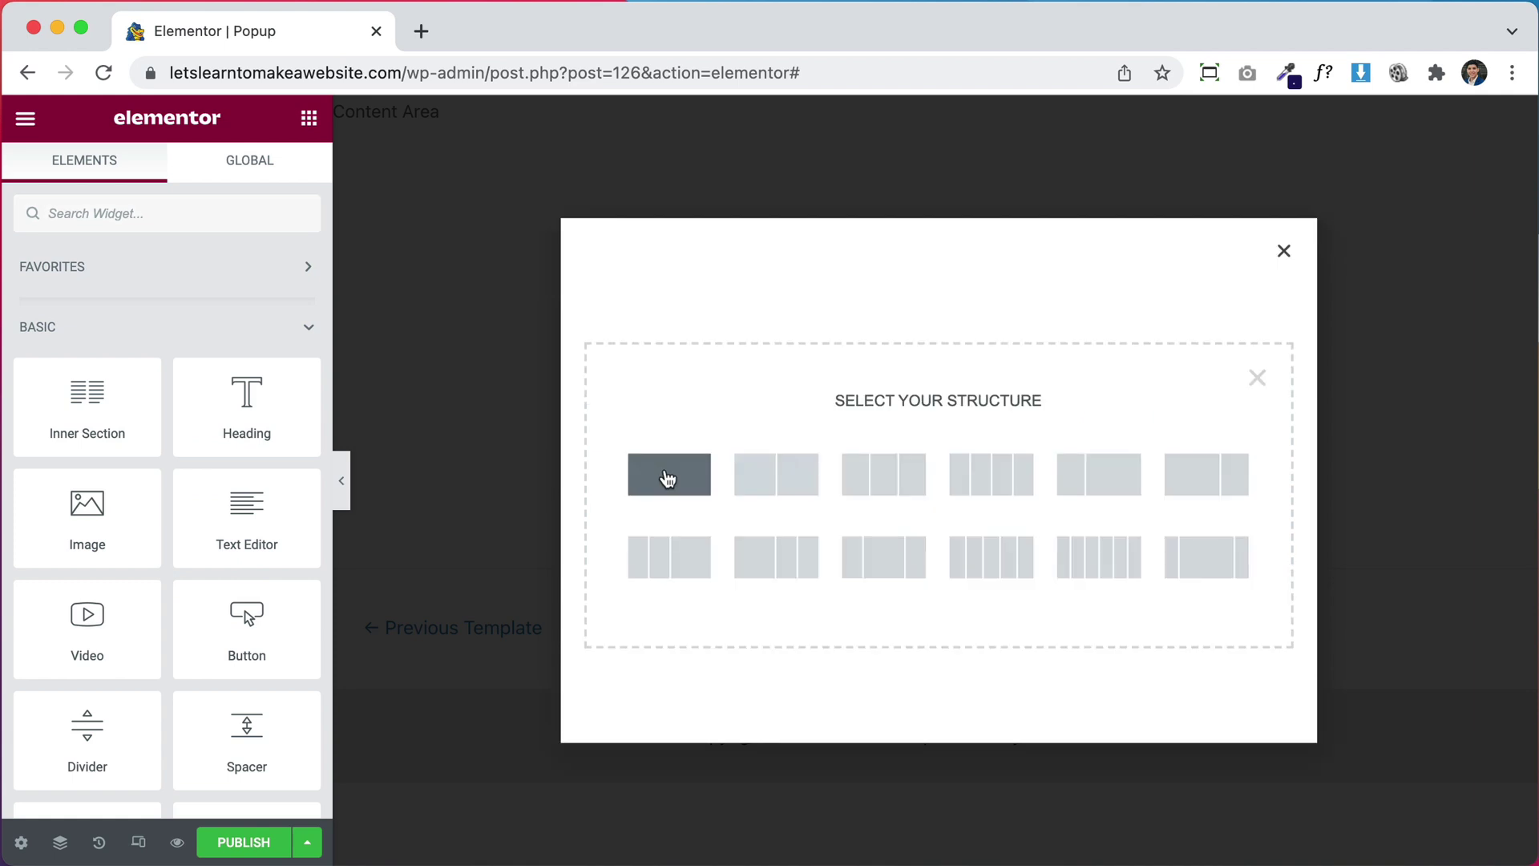
{"action": "left_click", "coordinate": [667, 478]}
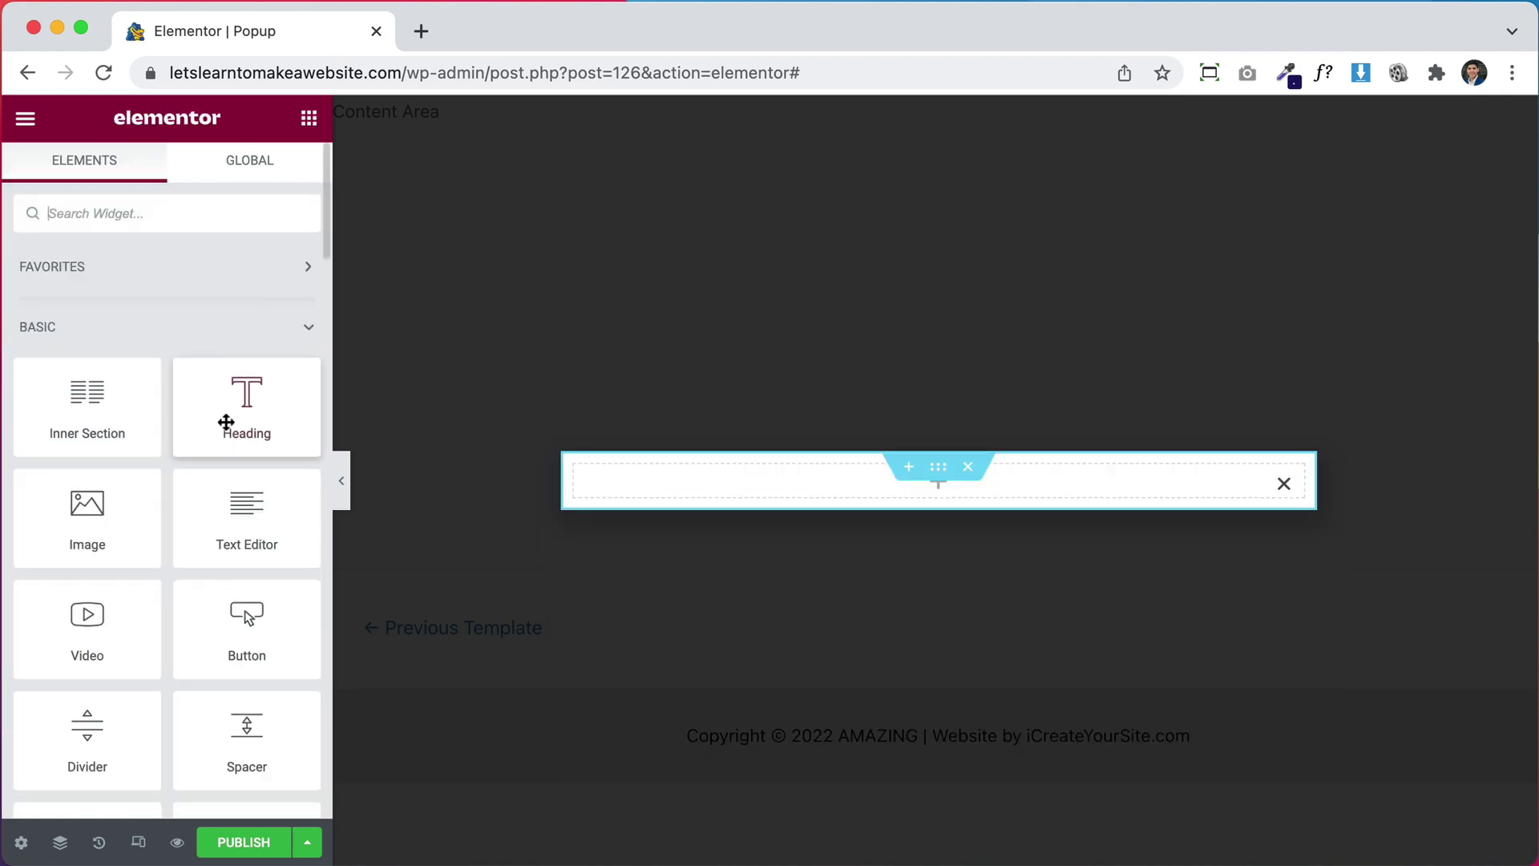
{"action": "left_click_drag", "start_coordinate": [227, 429], "coordinate": [801, 481]}
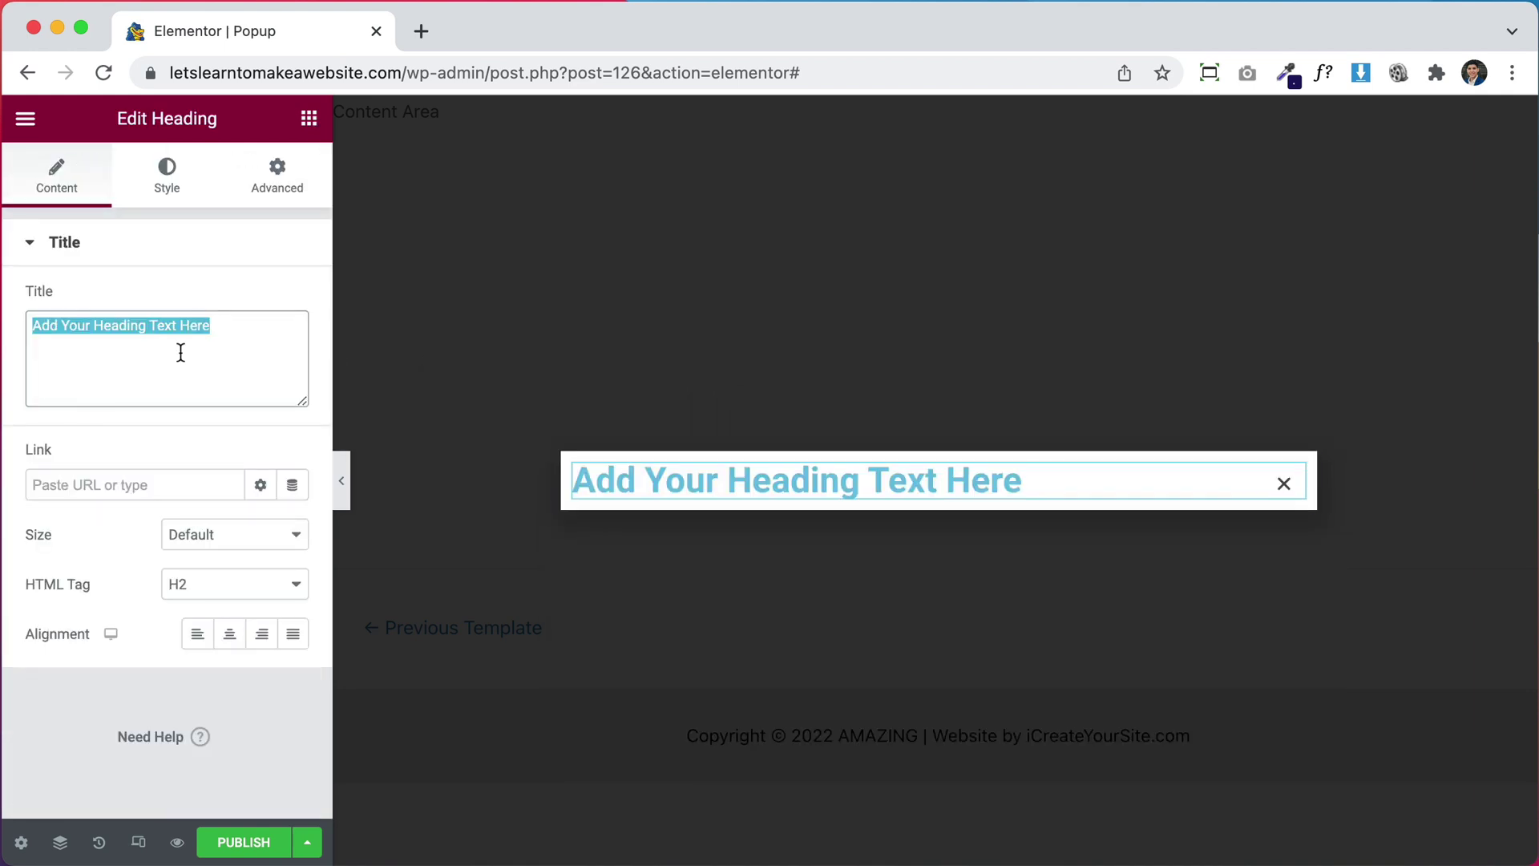
{"action": "type", "text": "Wait!"}
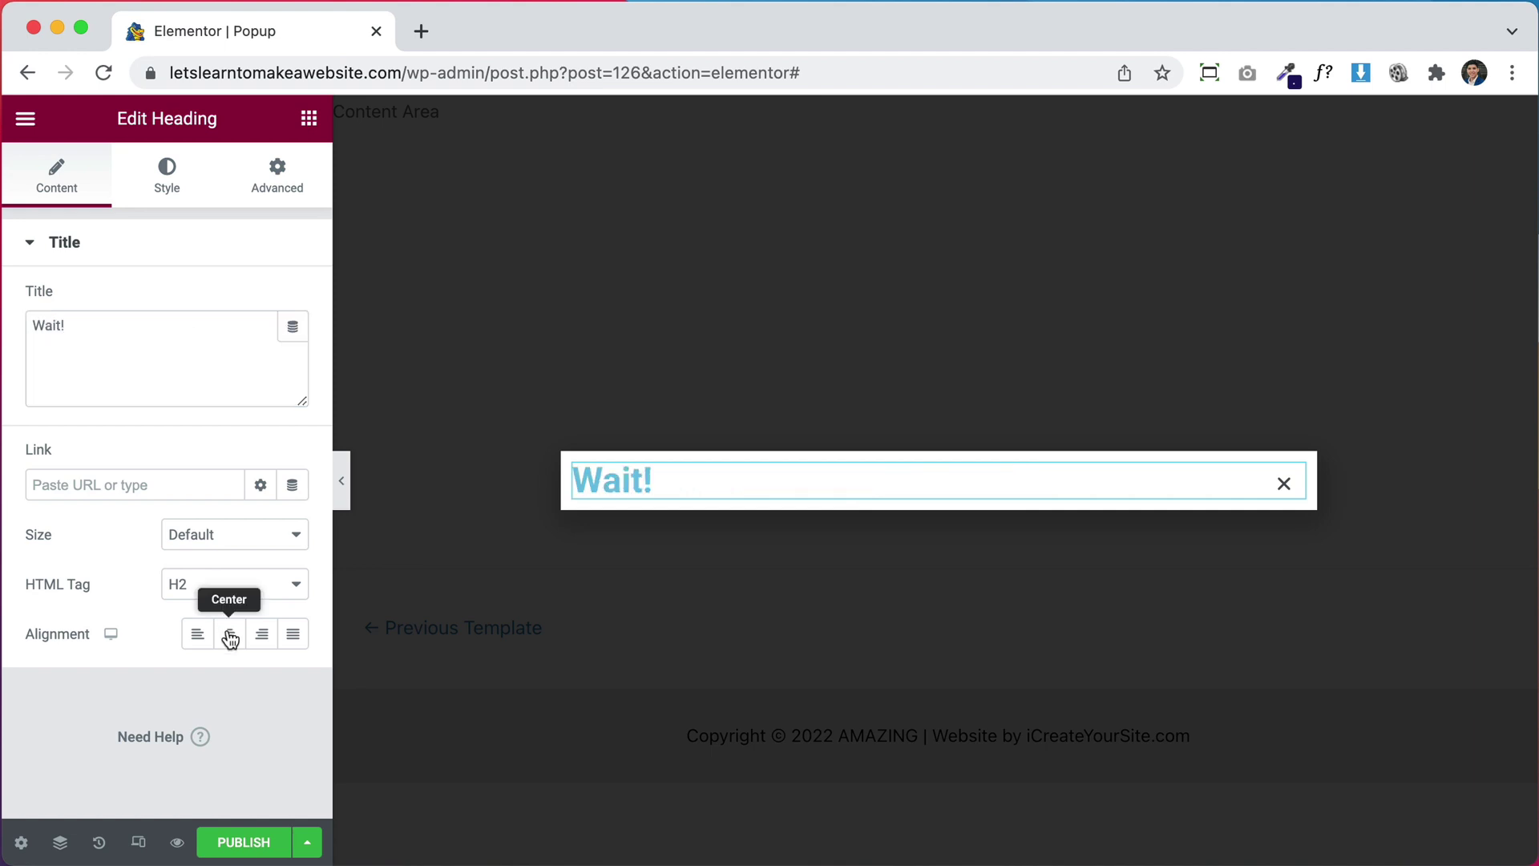
{"action": "left_click", "coordinate": [228, 634]}
Step: Set the section height to Min Height of 60 VH
{"action": "mouse_move", "coordinate": [1008, 481]}
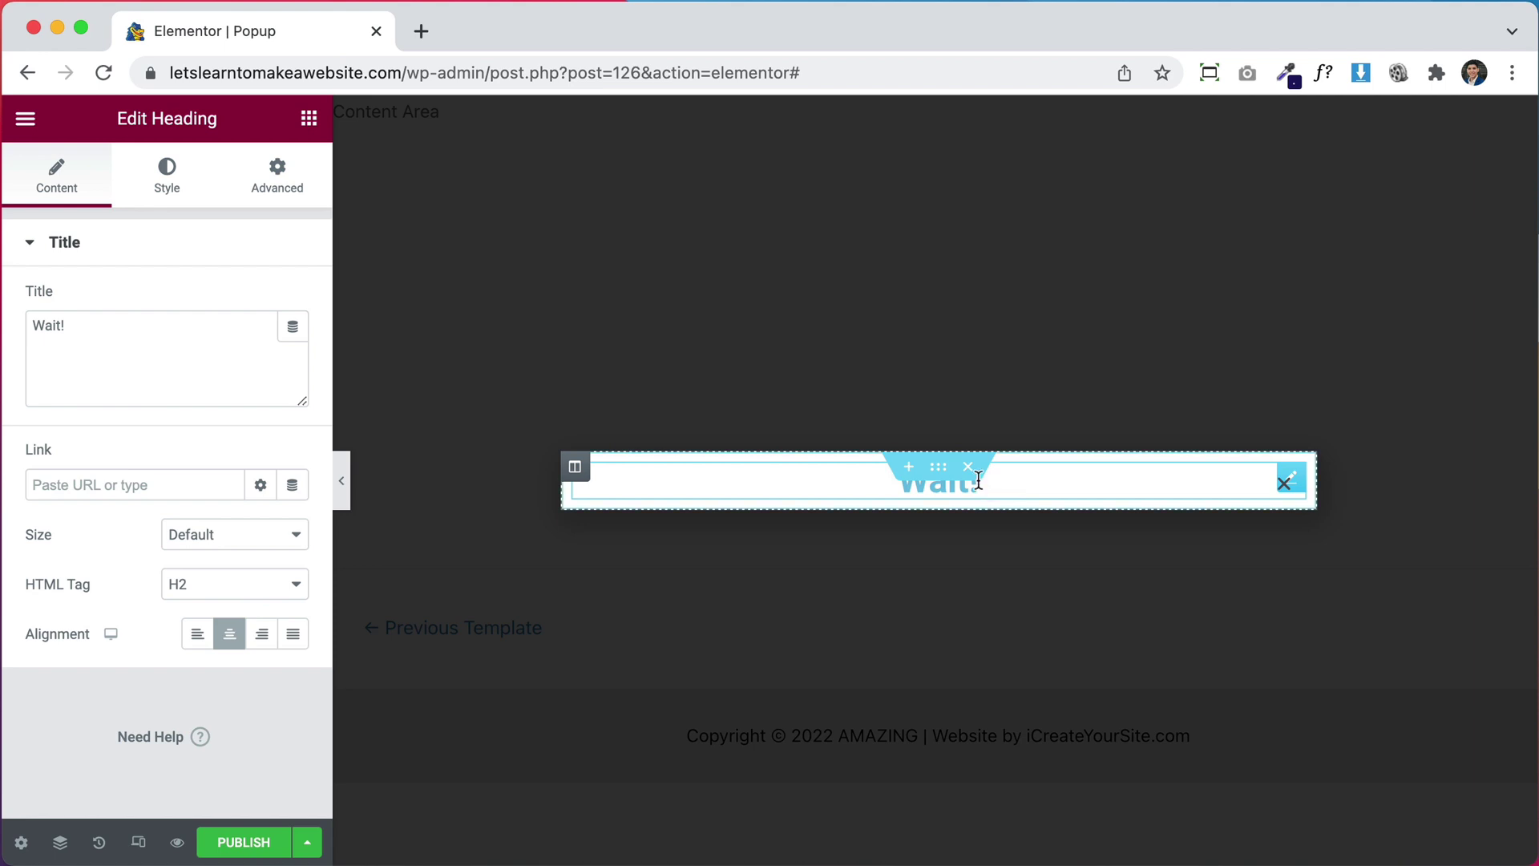
{"action": "left_click", "coordinate": [939, 469]}
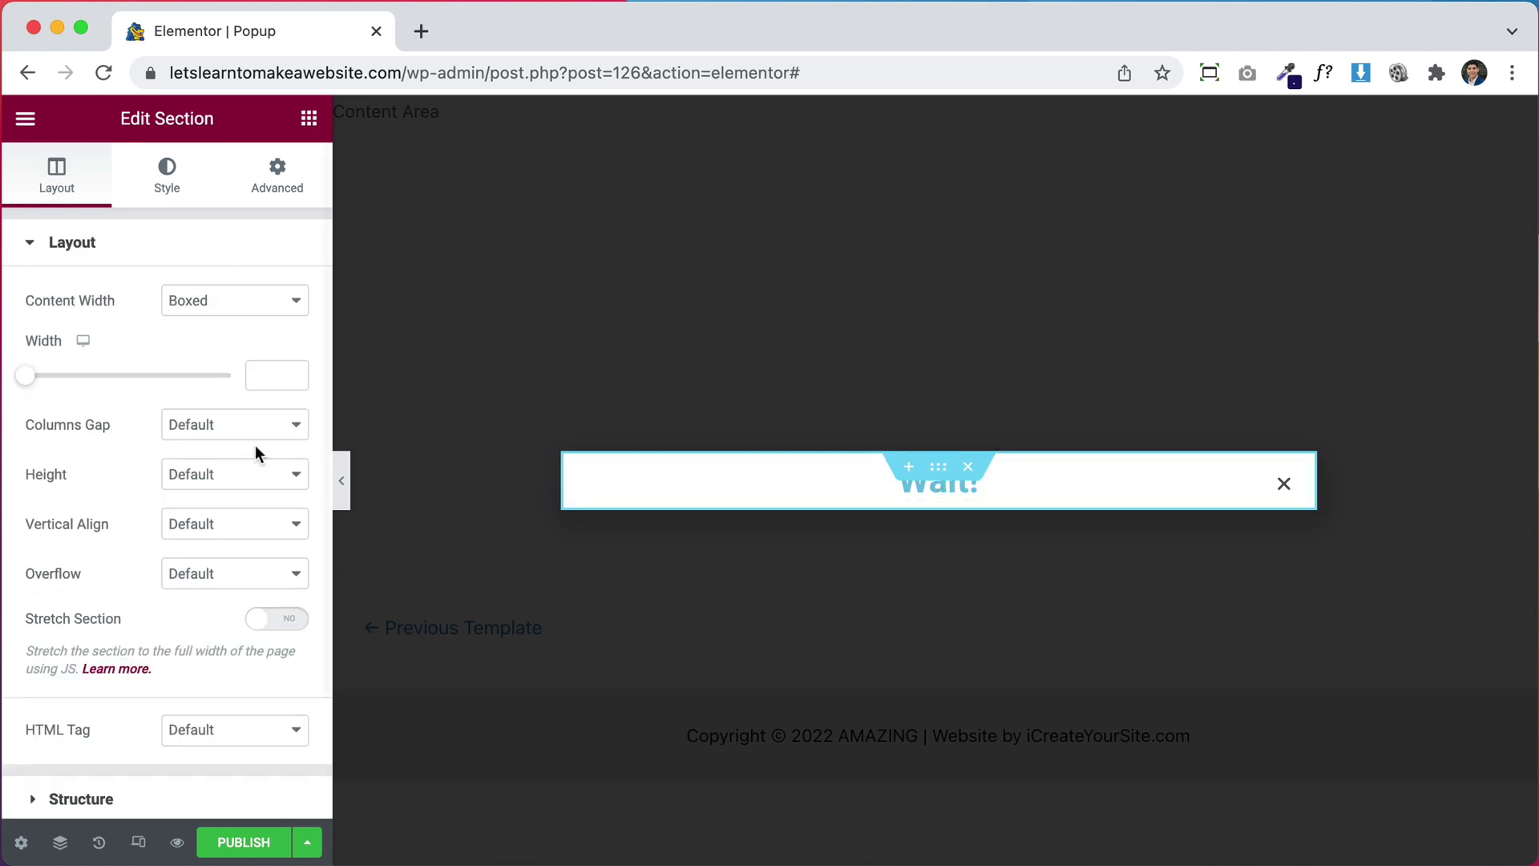
{"action": "left_click", "coordinate": [199, 481]}
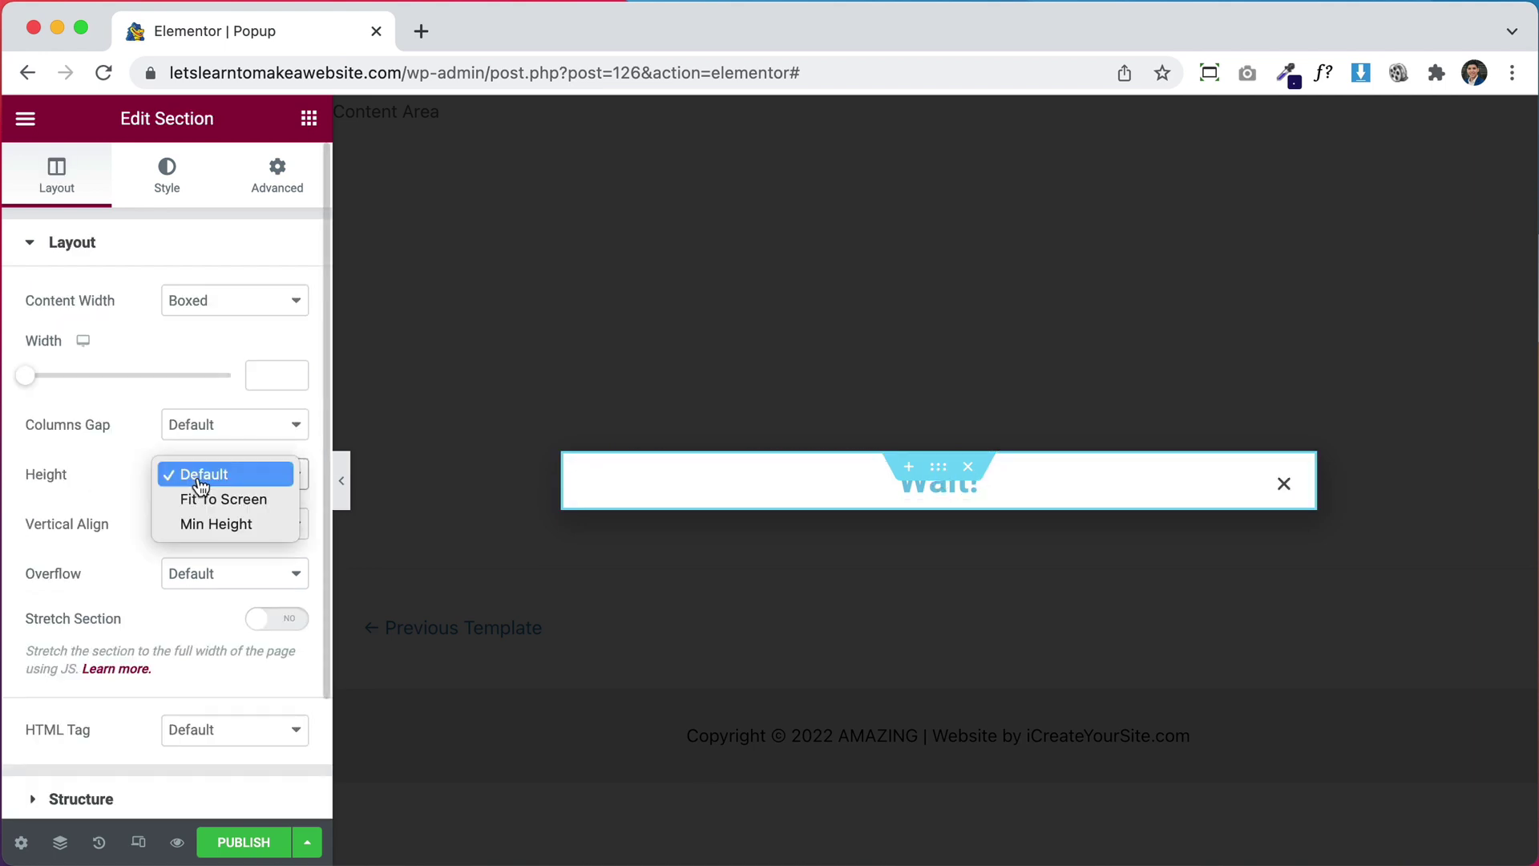
{"action": "left_click", "coordinate": [220, 525]}
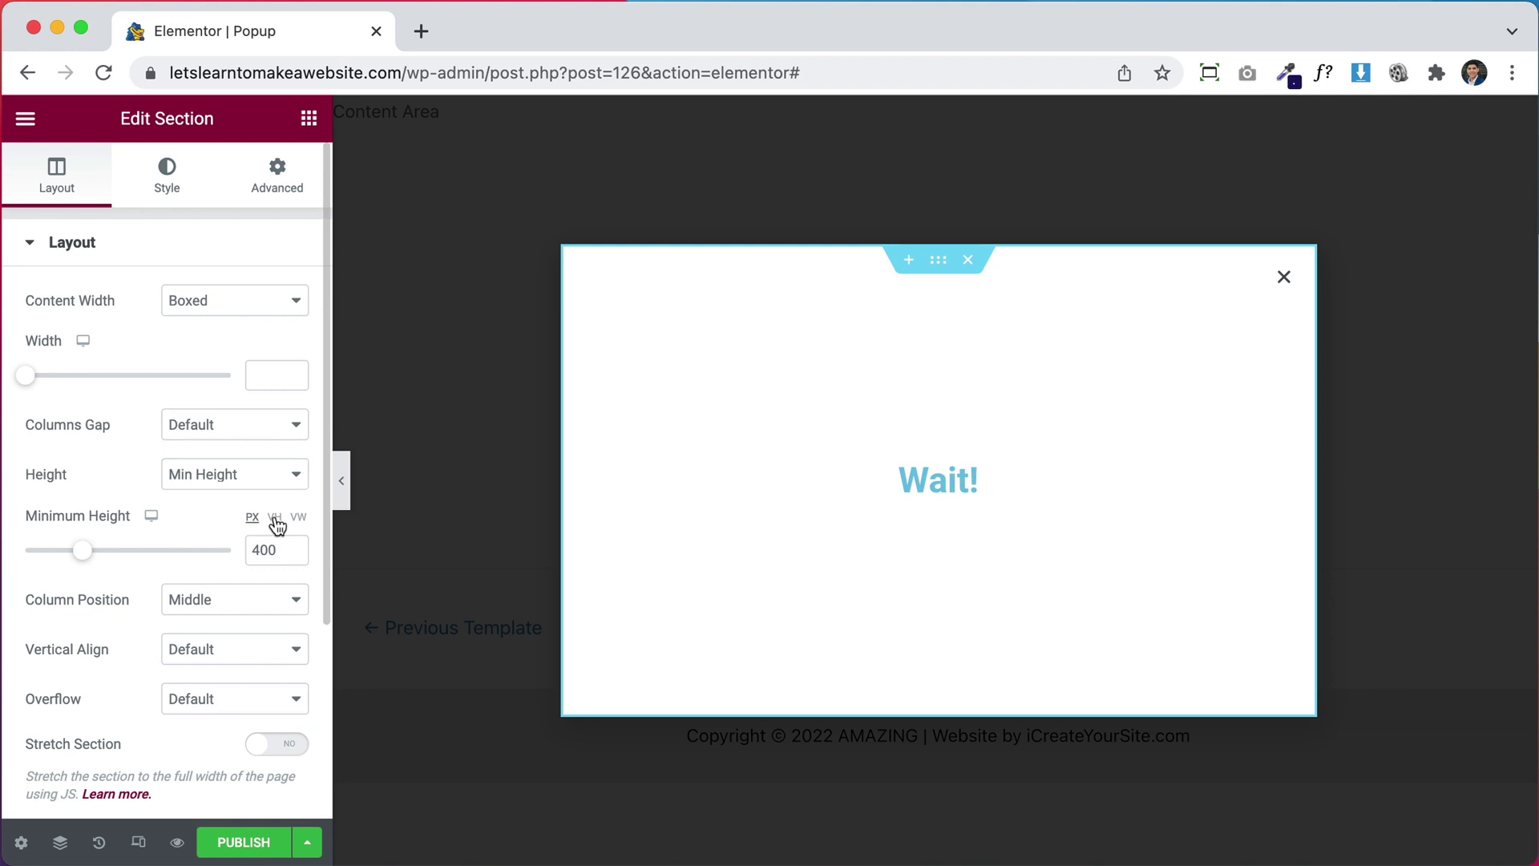
{"action": "left_click", "coordinate": [275, 517]}
{"action": "left_click_drag", "start_coordinate": [223, 555], "coordinate": [147, 549]}
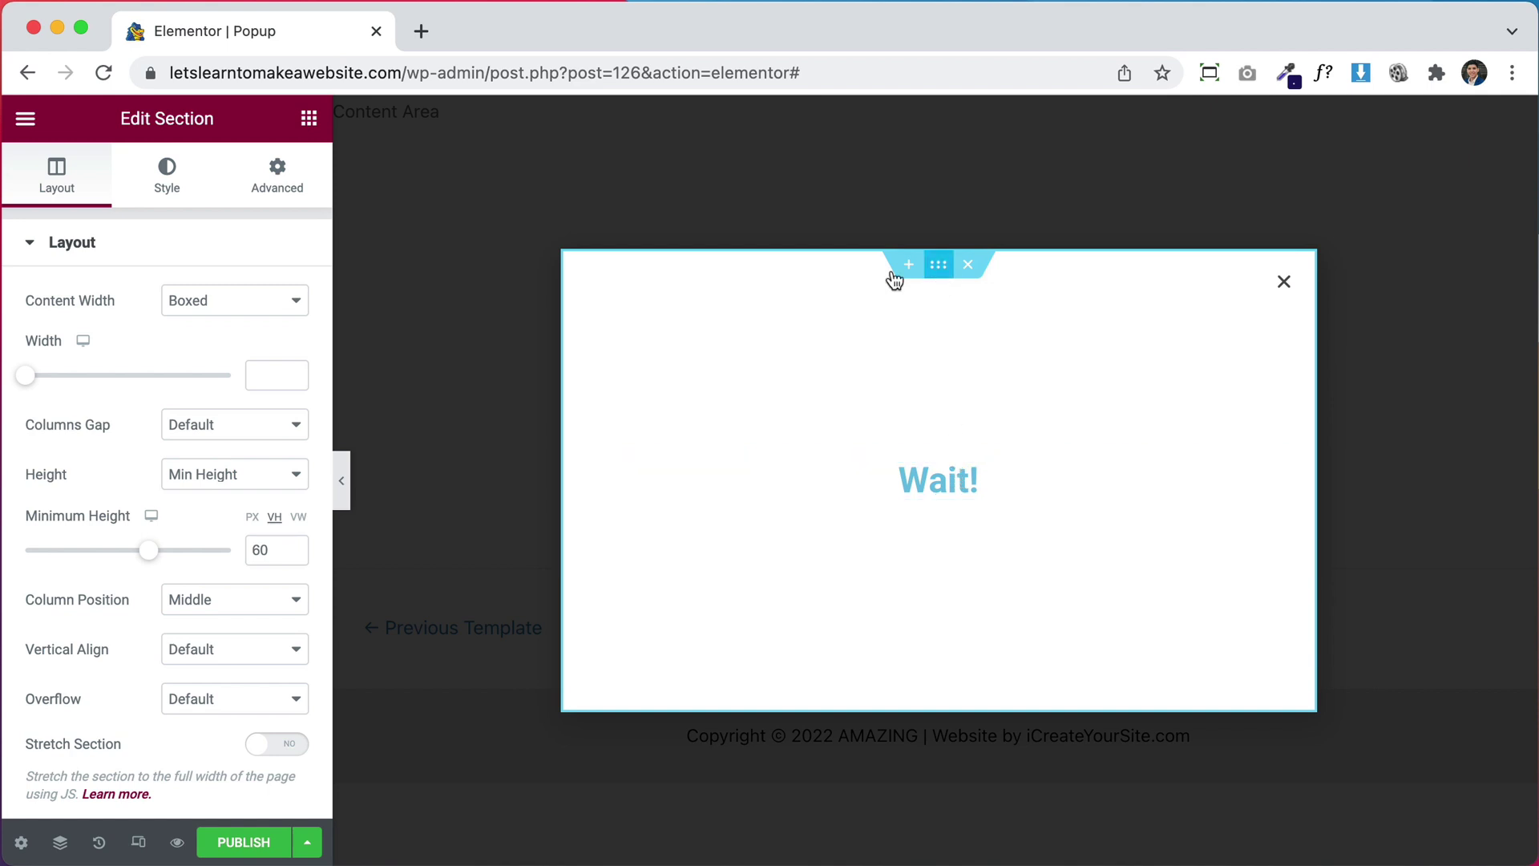
Step: Give the section a classic S3.jpg lake background, positioned Center Center and sized to Cover
{"action": "left_click", "coordinate": [189, 191]}
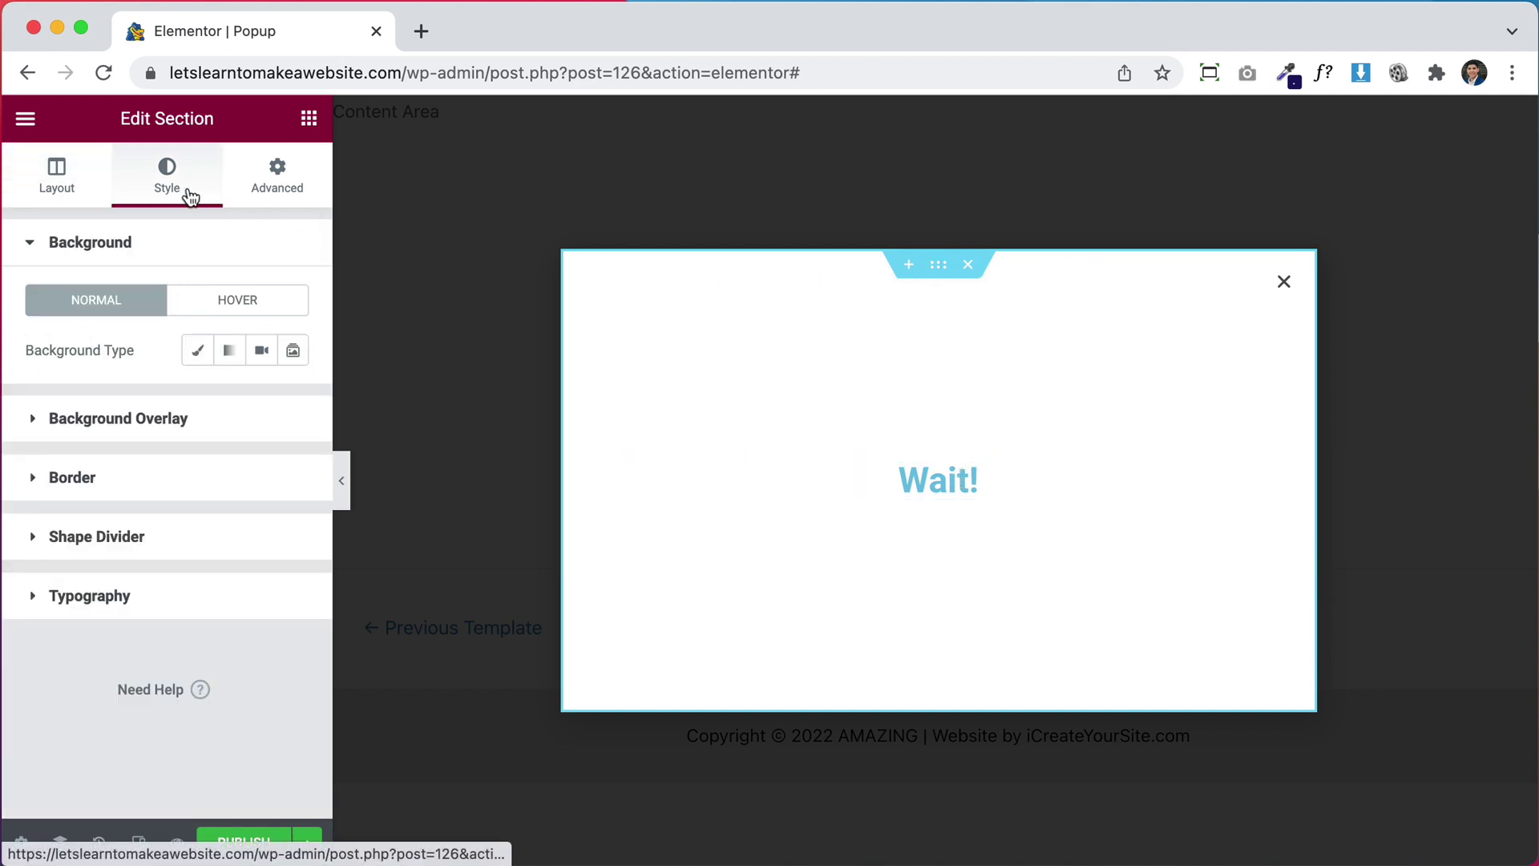
{"action": "left_click", "coordinate": [196, 355]}
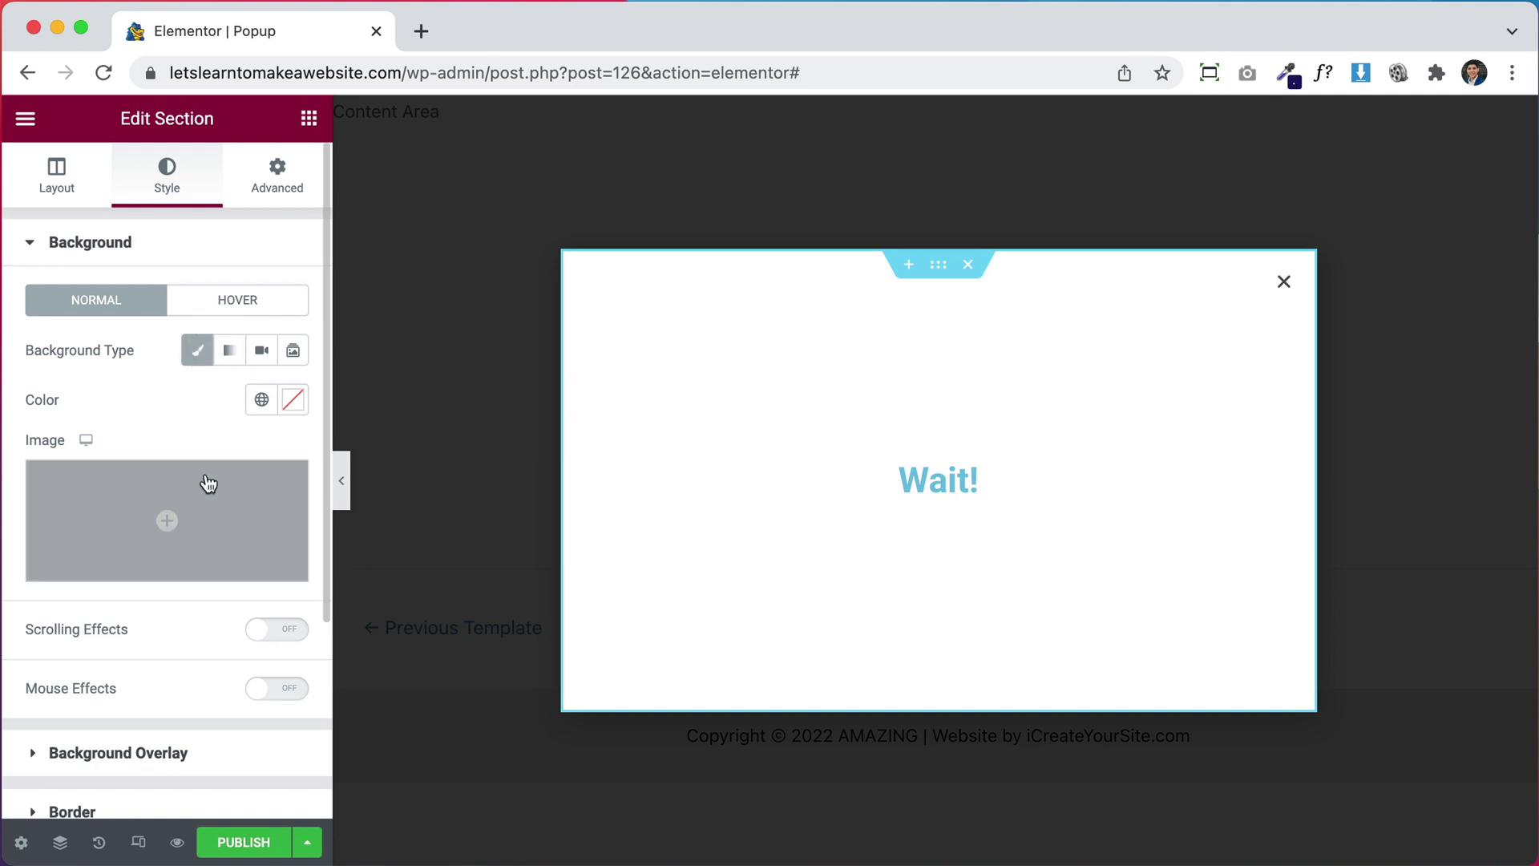
{"action": "left_click", "coordinate": [219, 503]}
{"action": "left_click", "coordinate": [878, 401]}
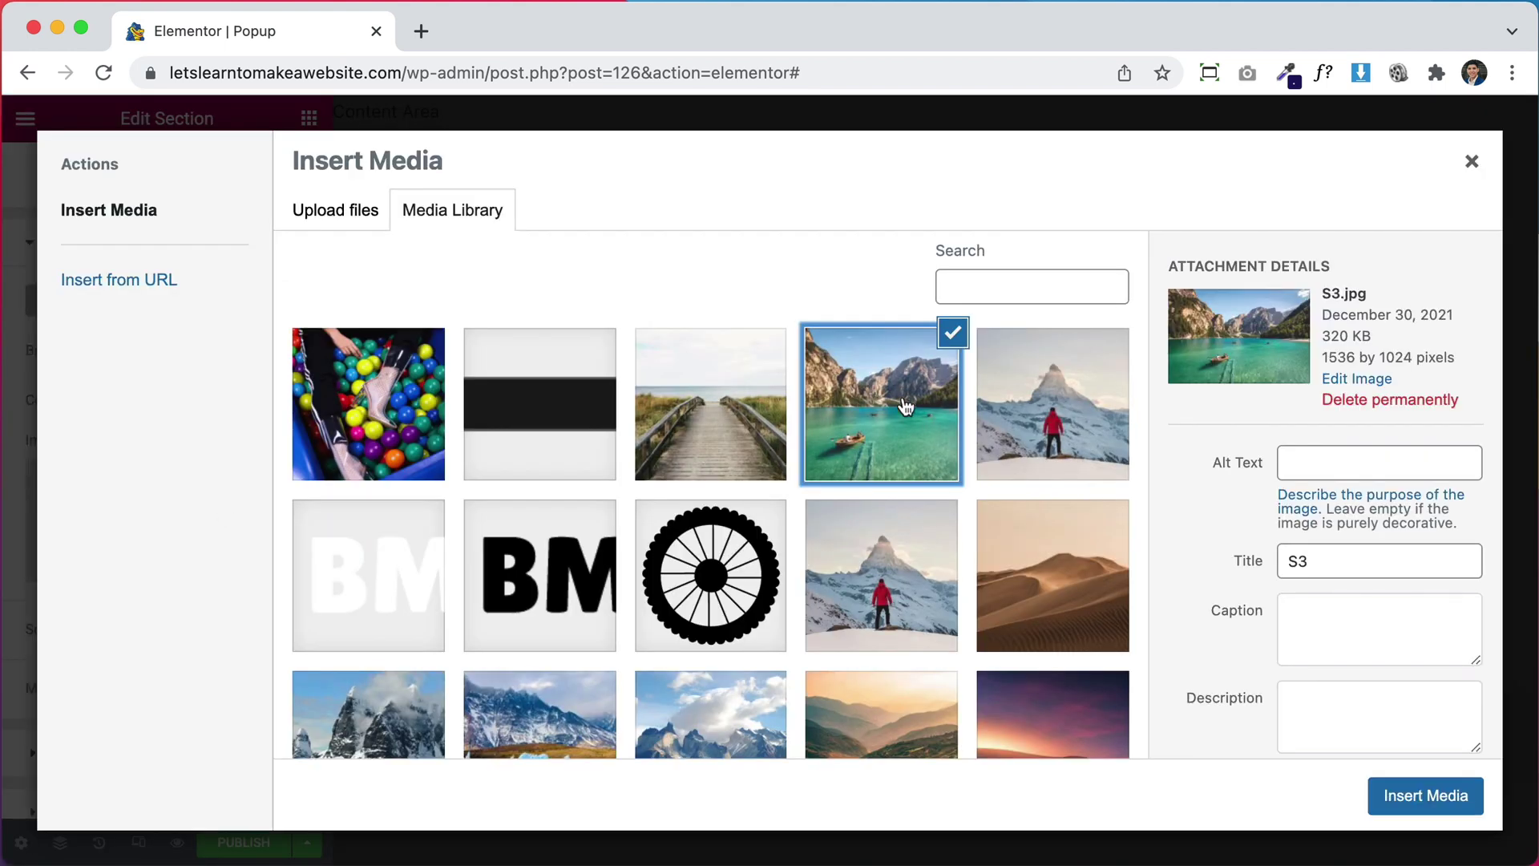
{"action": "left_click", "coordinate": [1410, 804]}
{"action": "left_click", "coordinate": [224, 615]}
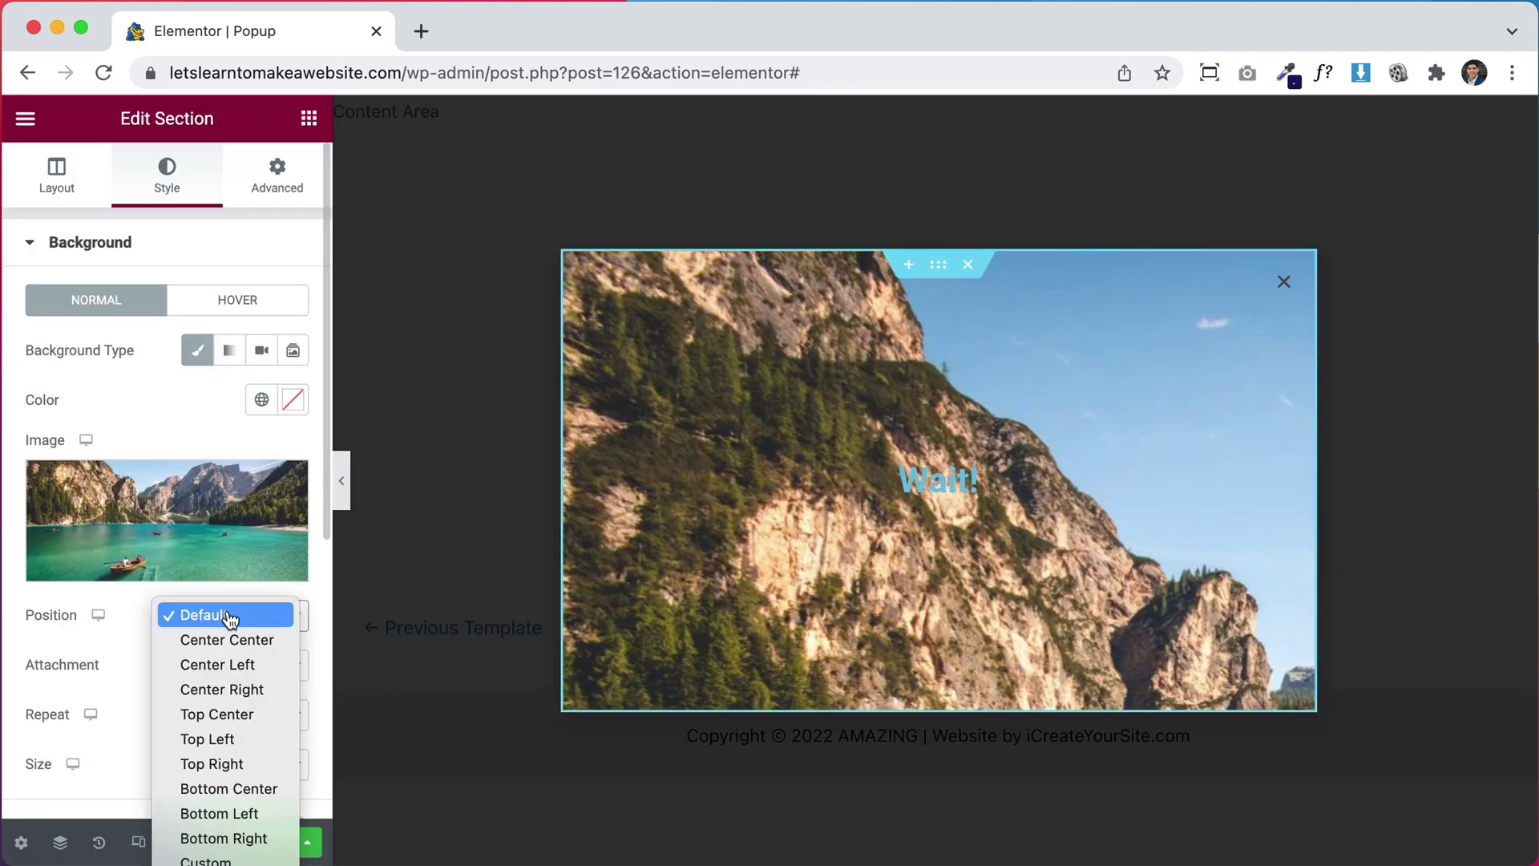
{"action": "left_click", "coordinate": [253, 647]}
{"action": "left_click", "coordinate": [230, 768]}
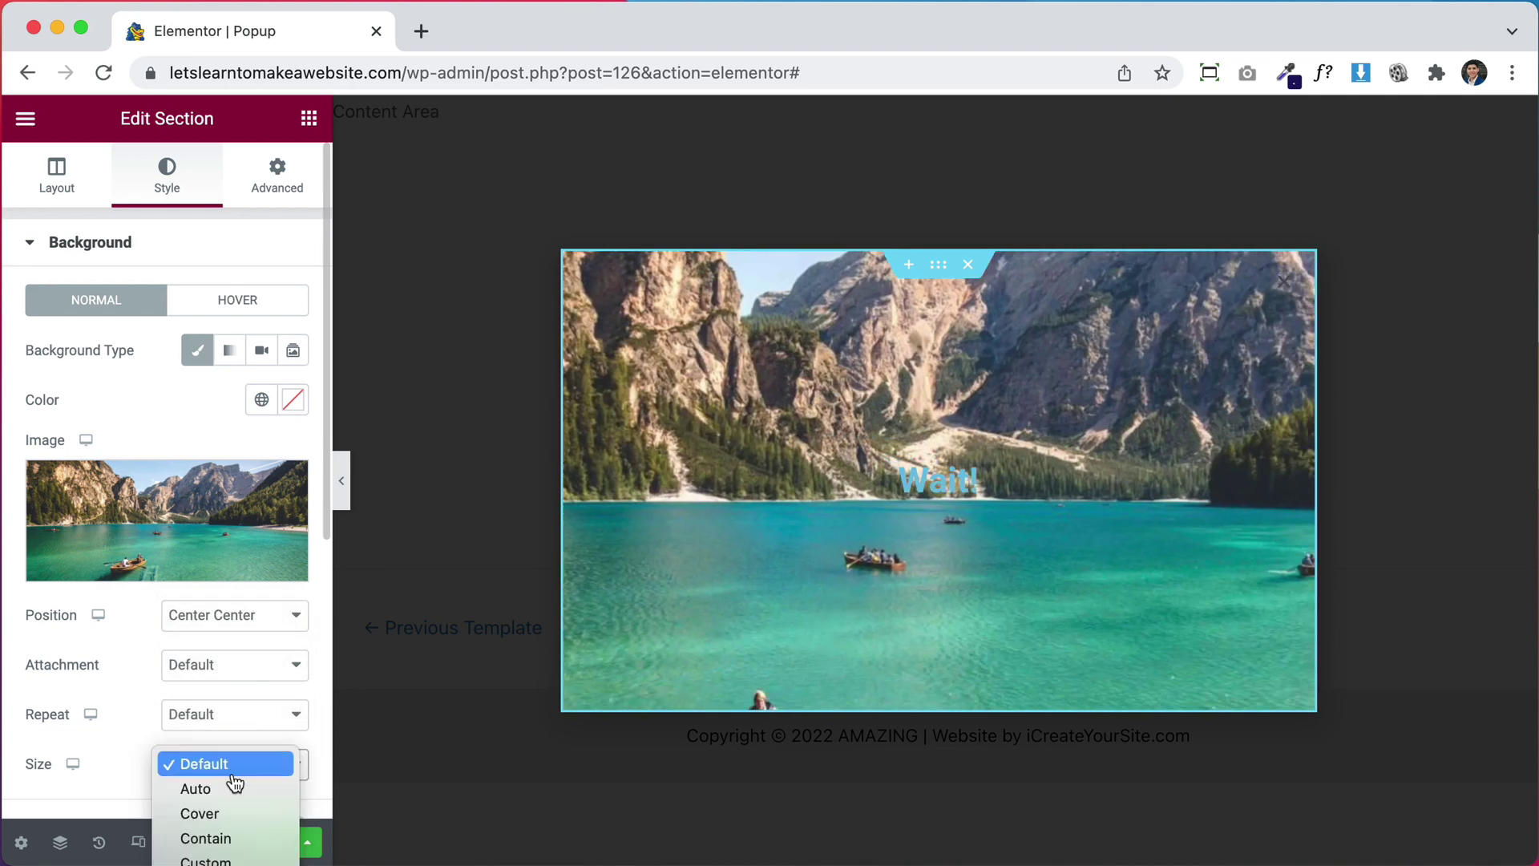
{"action": "left_click", "coordinate": [233, 811]}
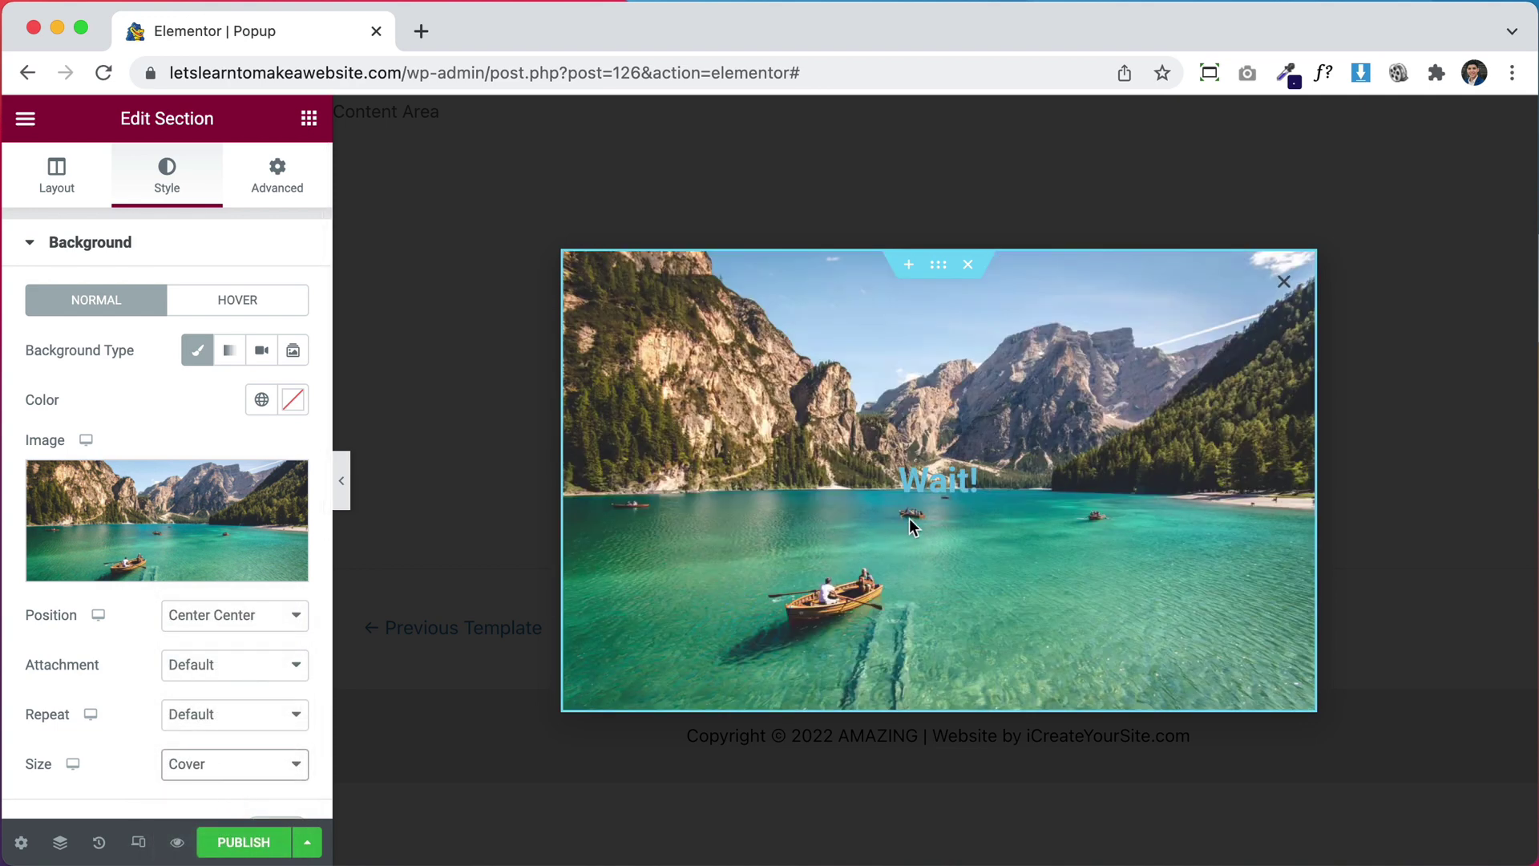
{"action": "left_click", "coordinate": [946, 492]}
Step: Set the Wait! heading's text colour to #FFFFFF and its typography size to about 80 px
{"action": "left_click", "coordinate": [168, 184]}
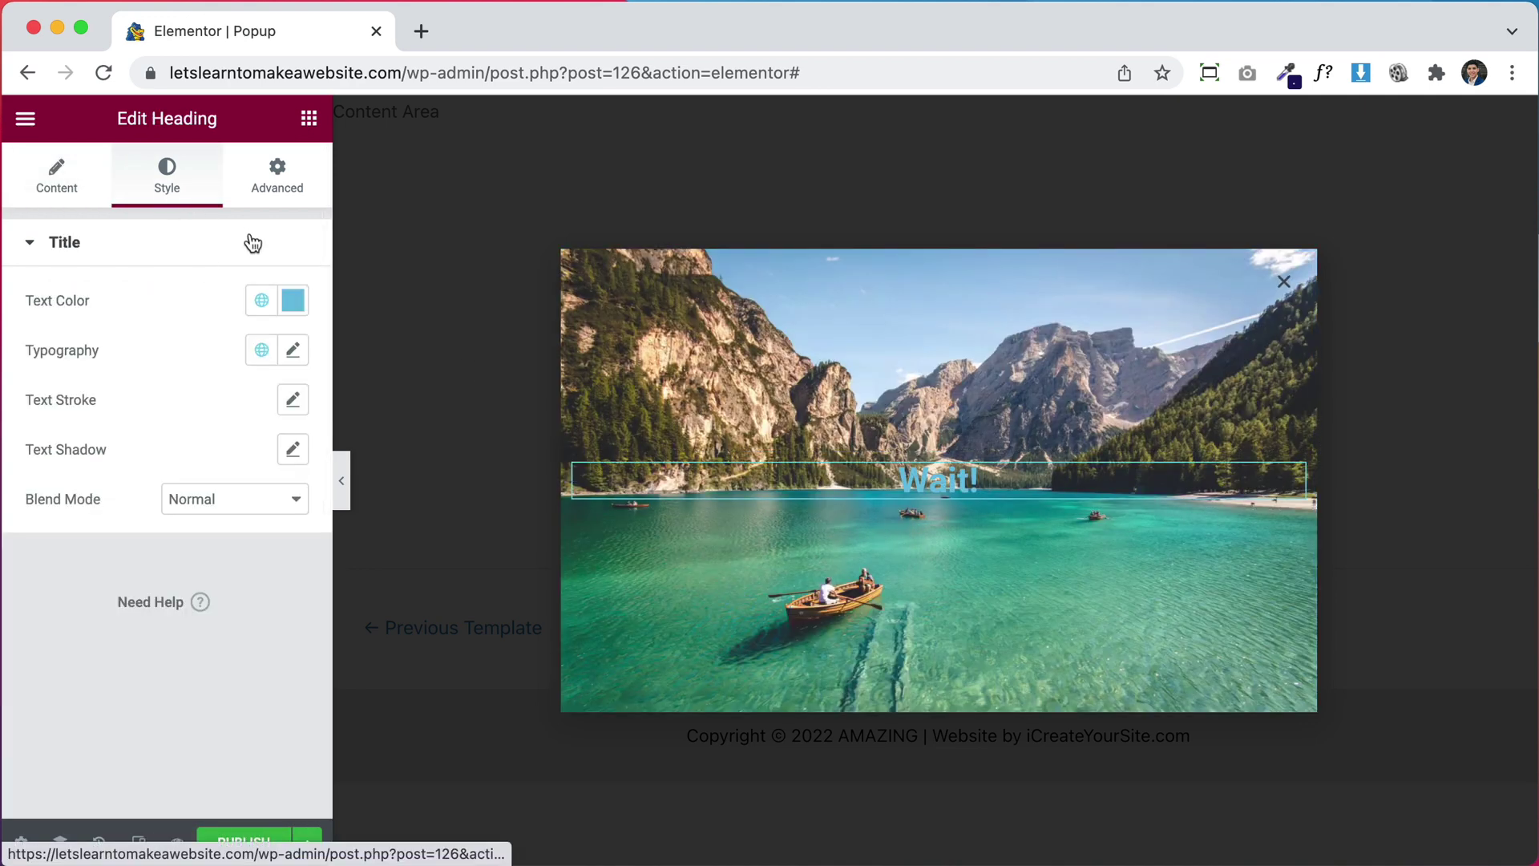
{"action": "left_click", "coordinate": [293, 299]}
{"action": "type", "text": "#FFFFFF"}
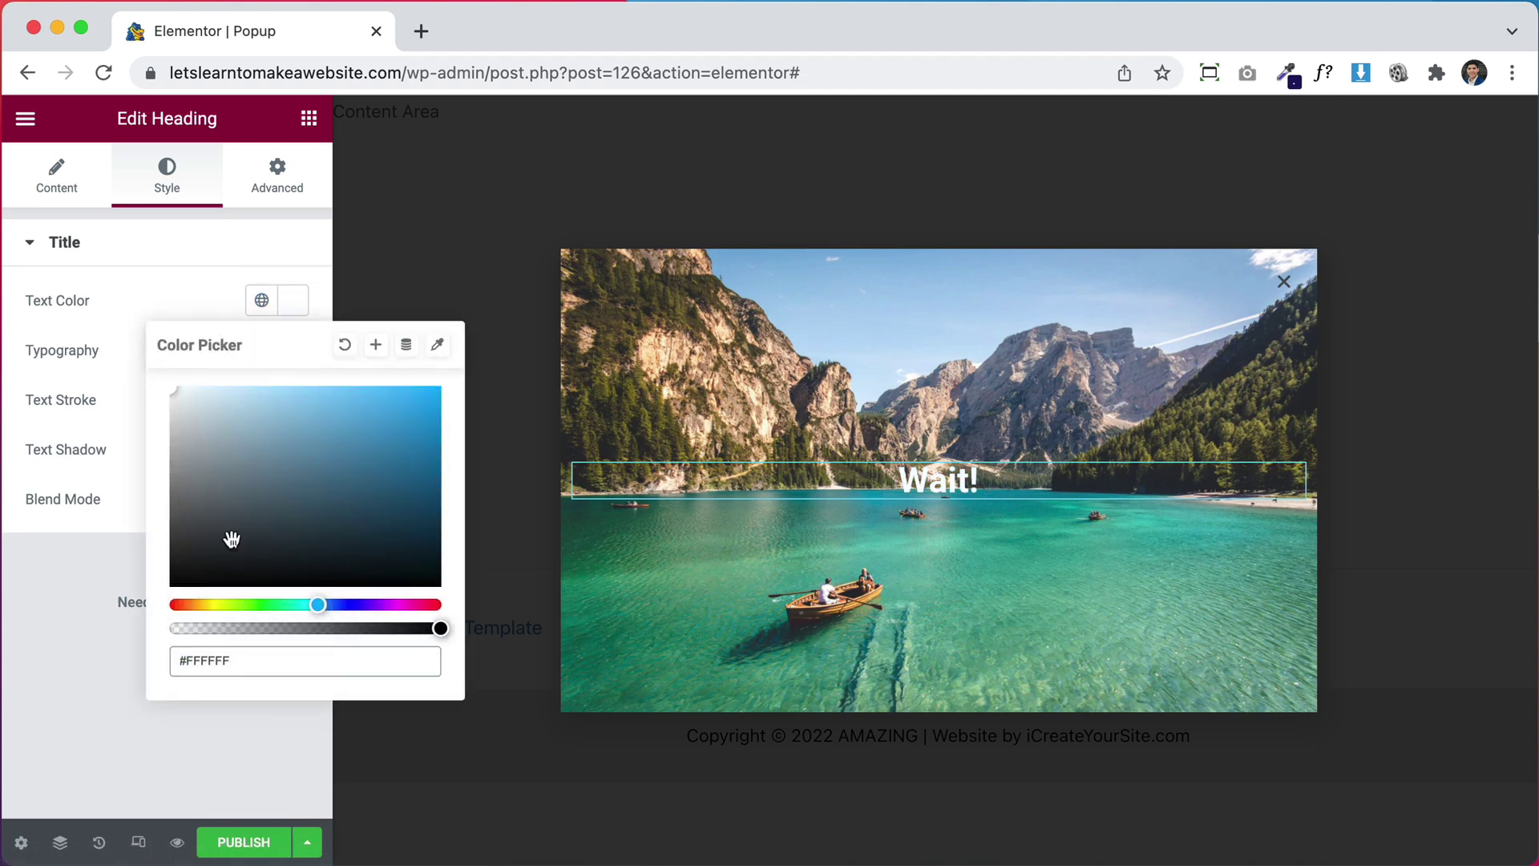
{"action": "left_click", "coordinate": [112, 330]}
{"action": "left_click", "coordinate": [293, 350]}
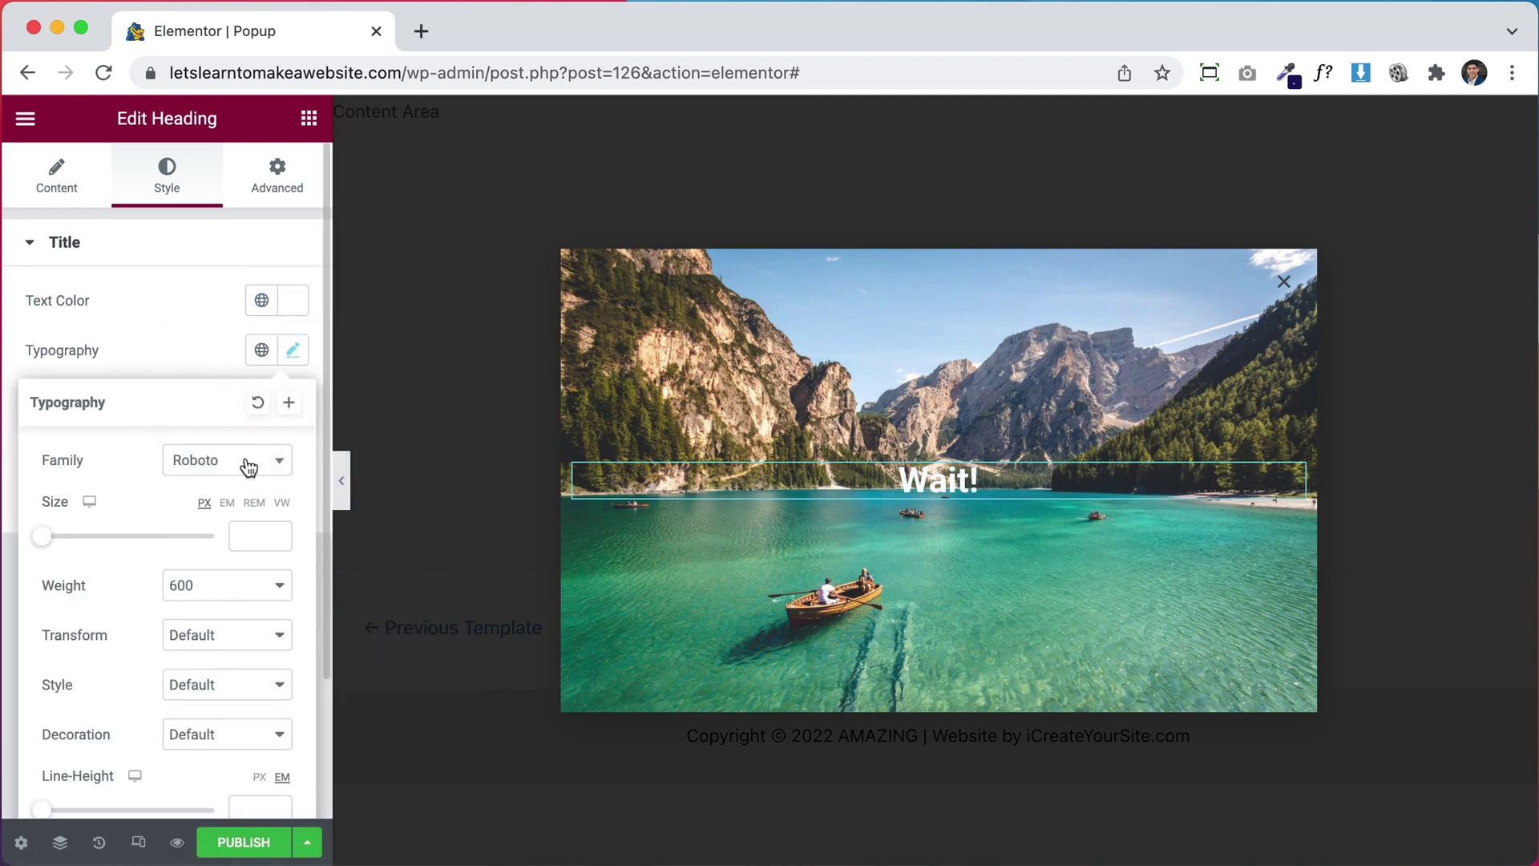
{"action": "left_click_drag", "start_coordinate": [46, 537], "coordinate": [117, 553]}
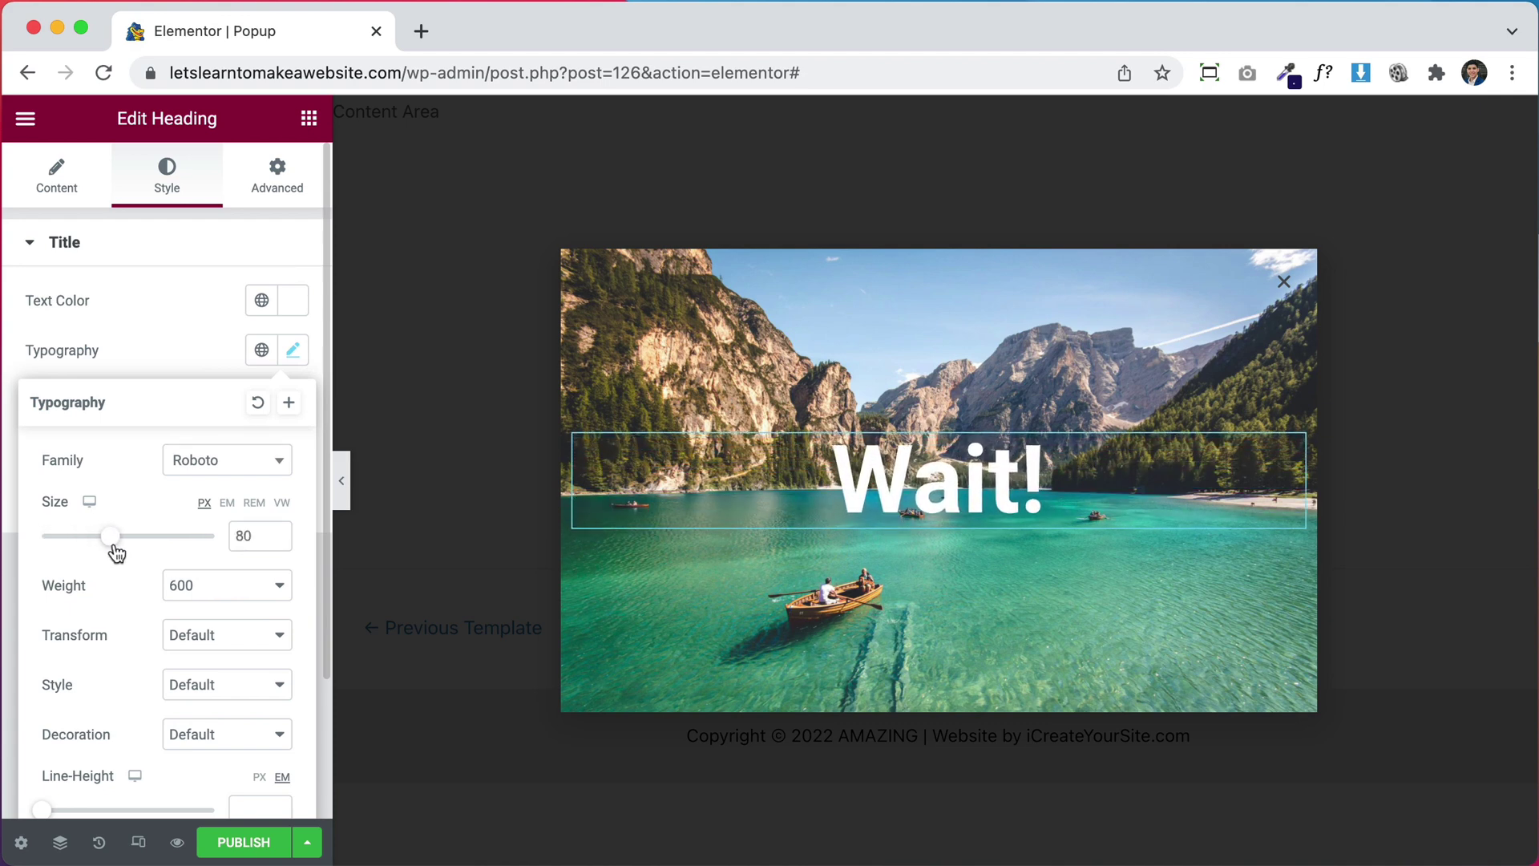
{"action": "left_click", "coordinate": [180, 316]}
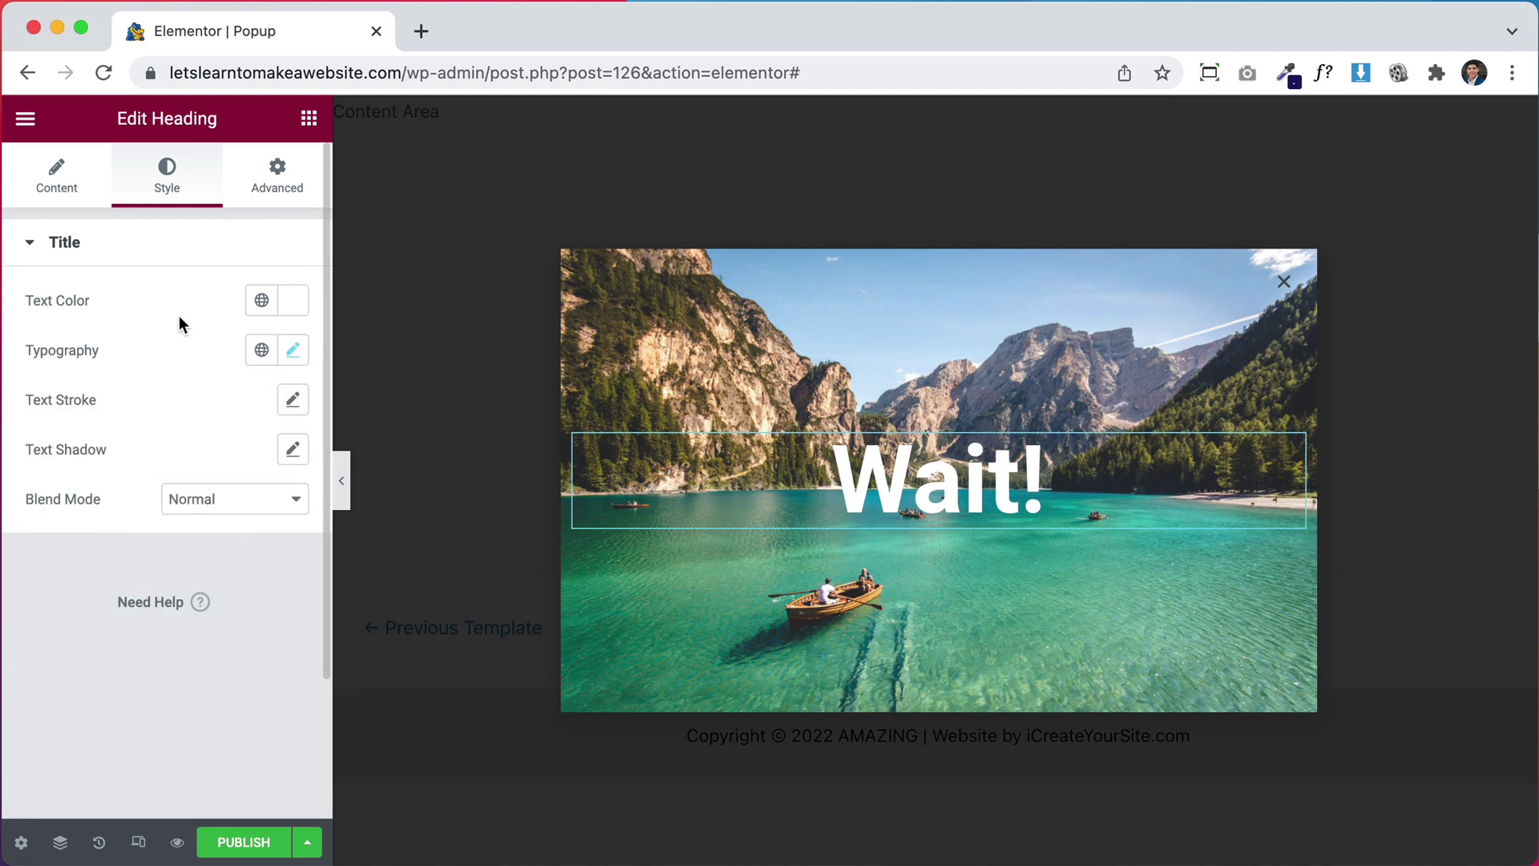
{"action": "left_click", "coordinate": [310, 119]}
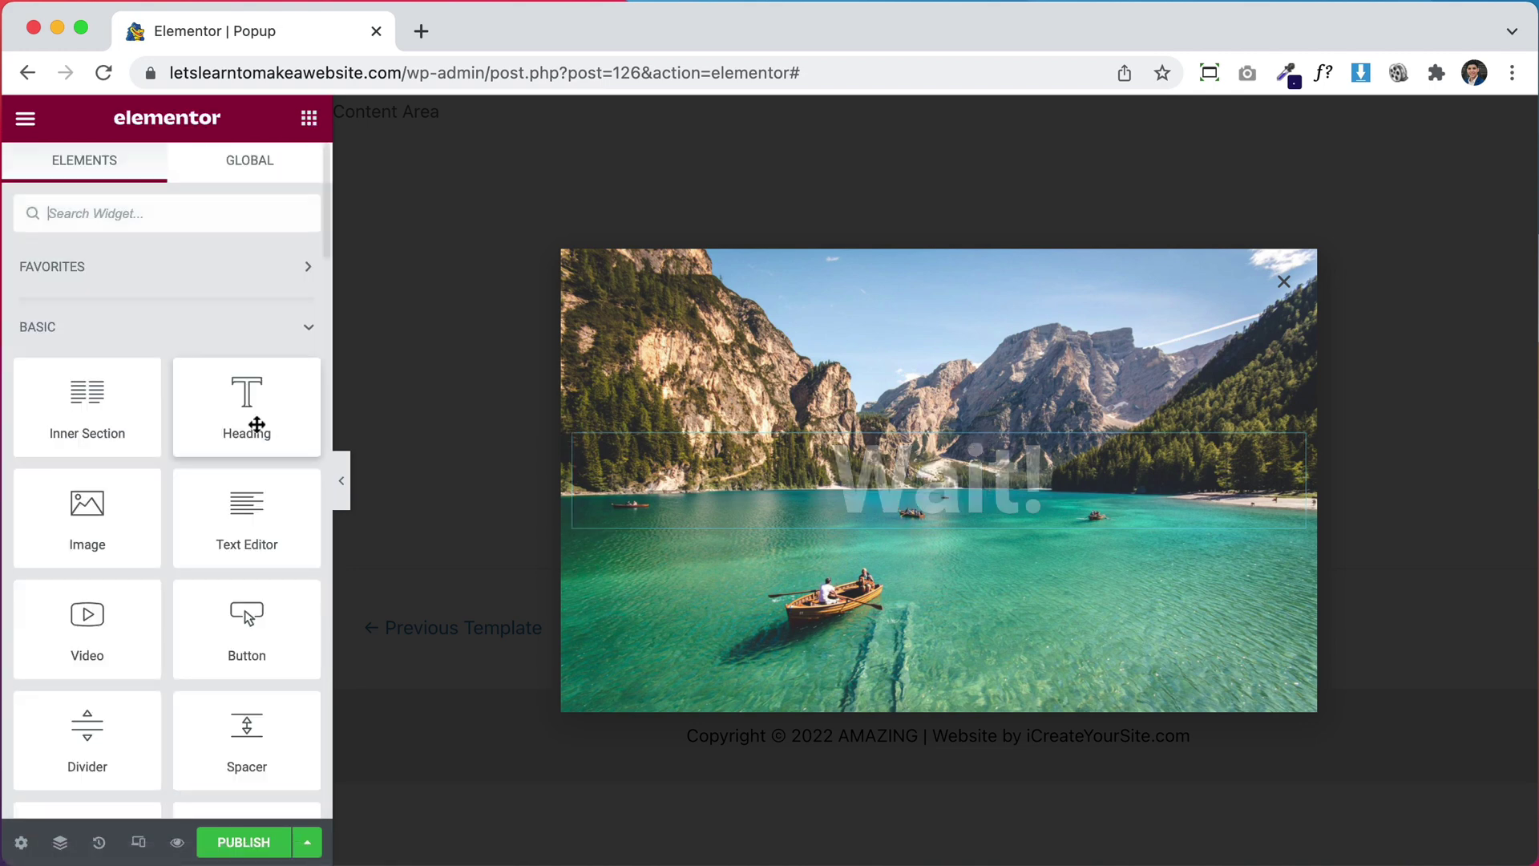
Step: Duplicate the Wait! heading, retitle it 'get our best offer!' and shrink it to about 69 px
{"action": "right_click", "coordinate": [856, 462]}
{"action": "left_click", "coordinate": [923, 519]}
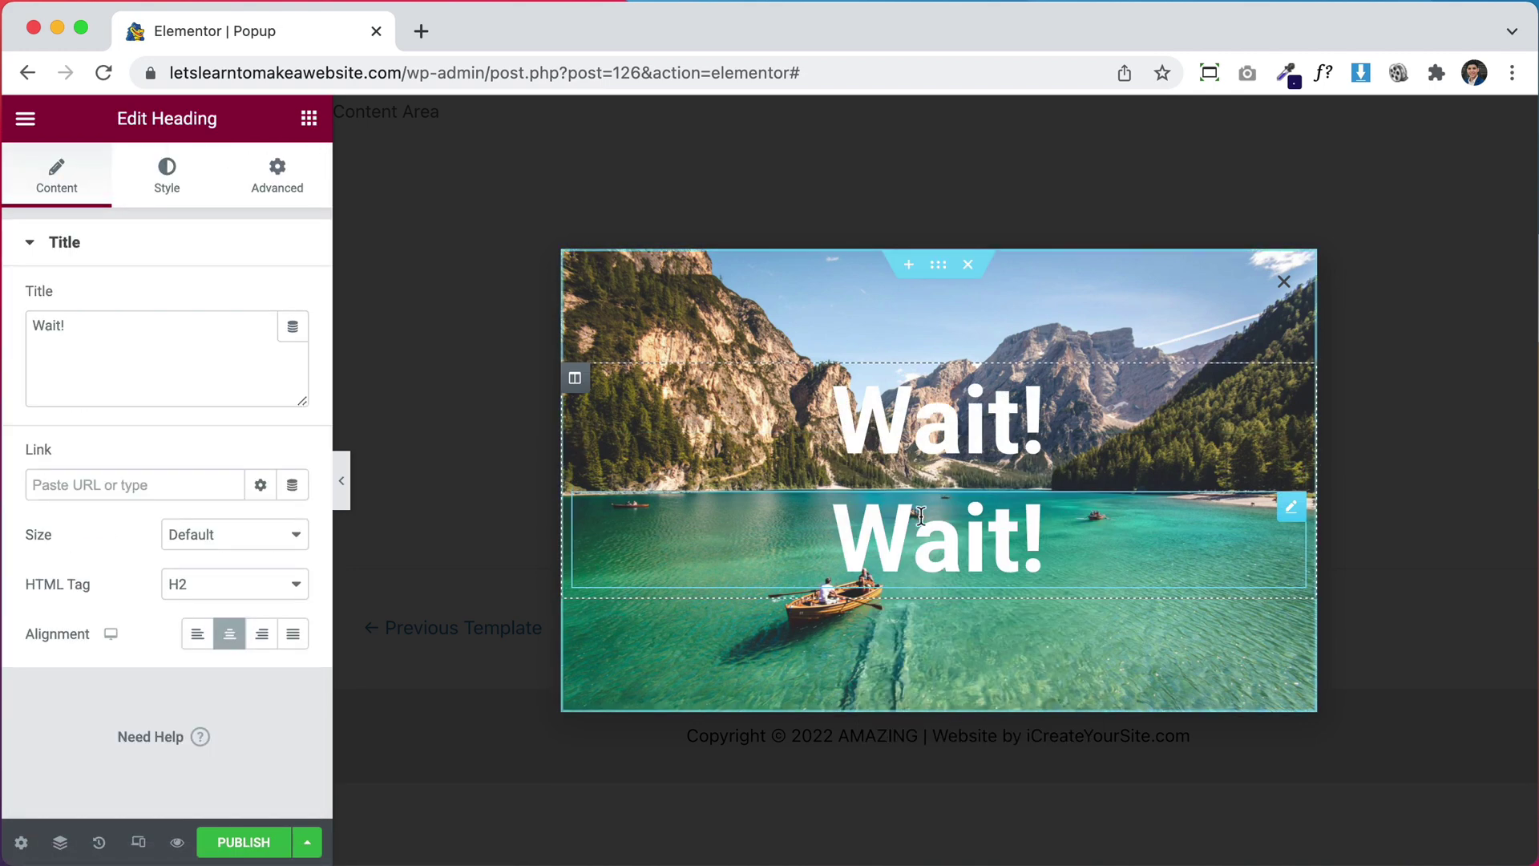
{"action": "left_click", "coordinate": [185, 345]}
{"action": "key", "text": "super+a"}
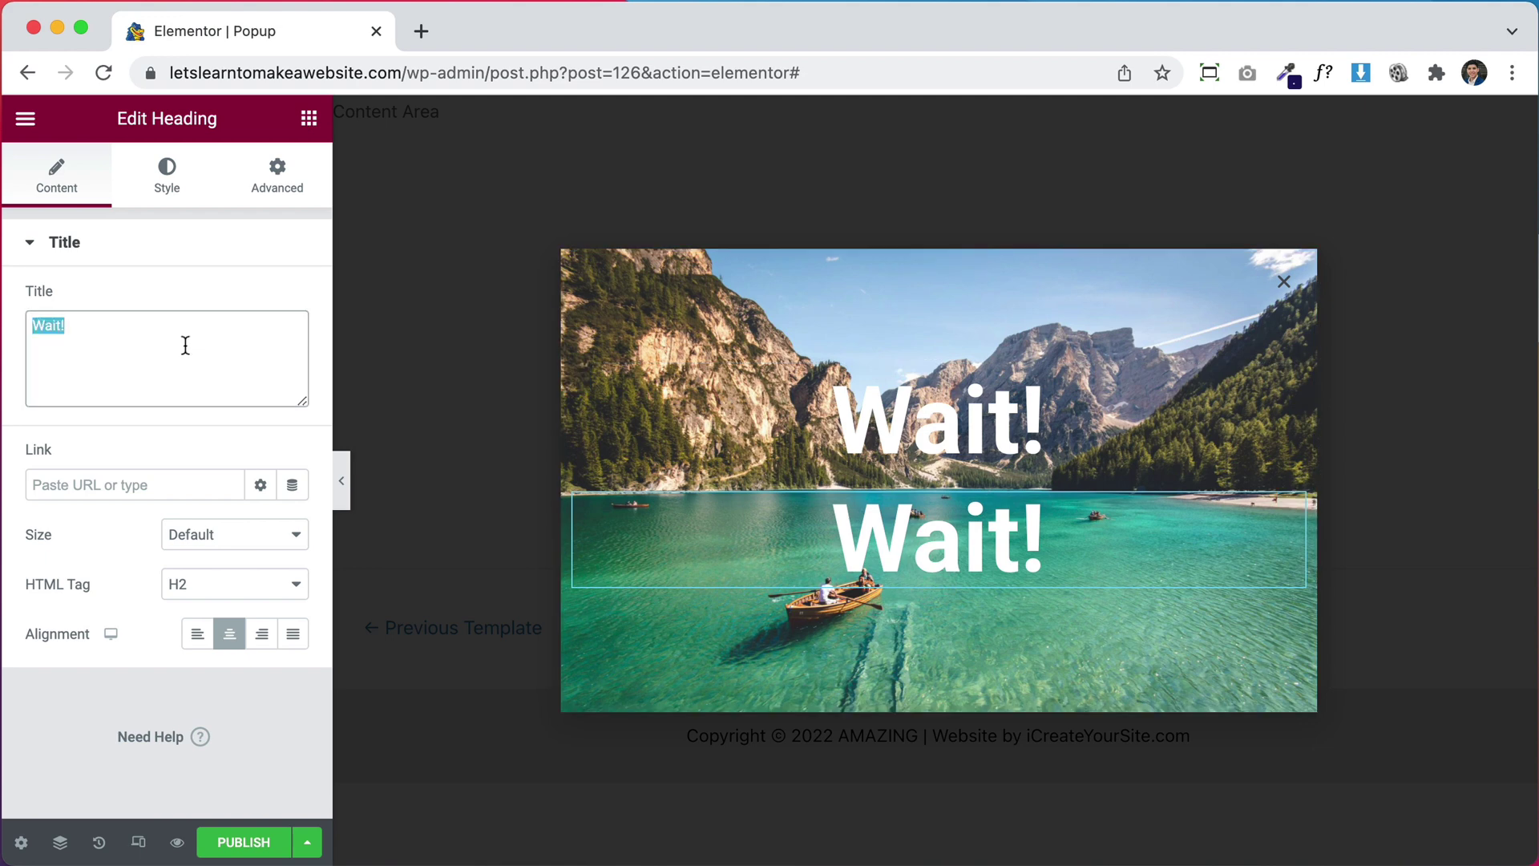
{"action": "type", "text": "get our best offer!"}
{"action": "left_click", "coordinate": [167, 175]}
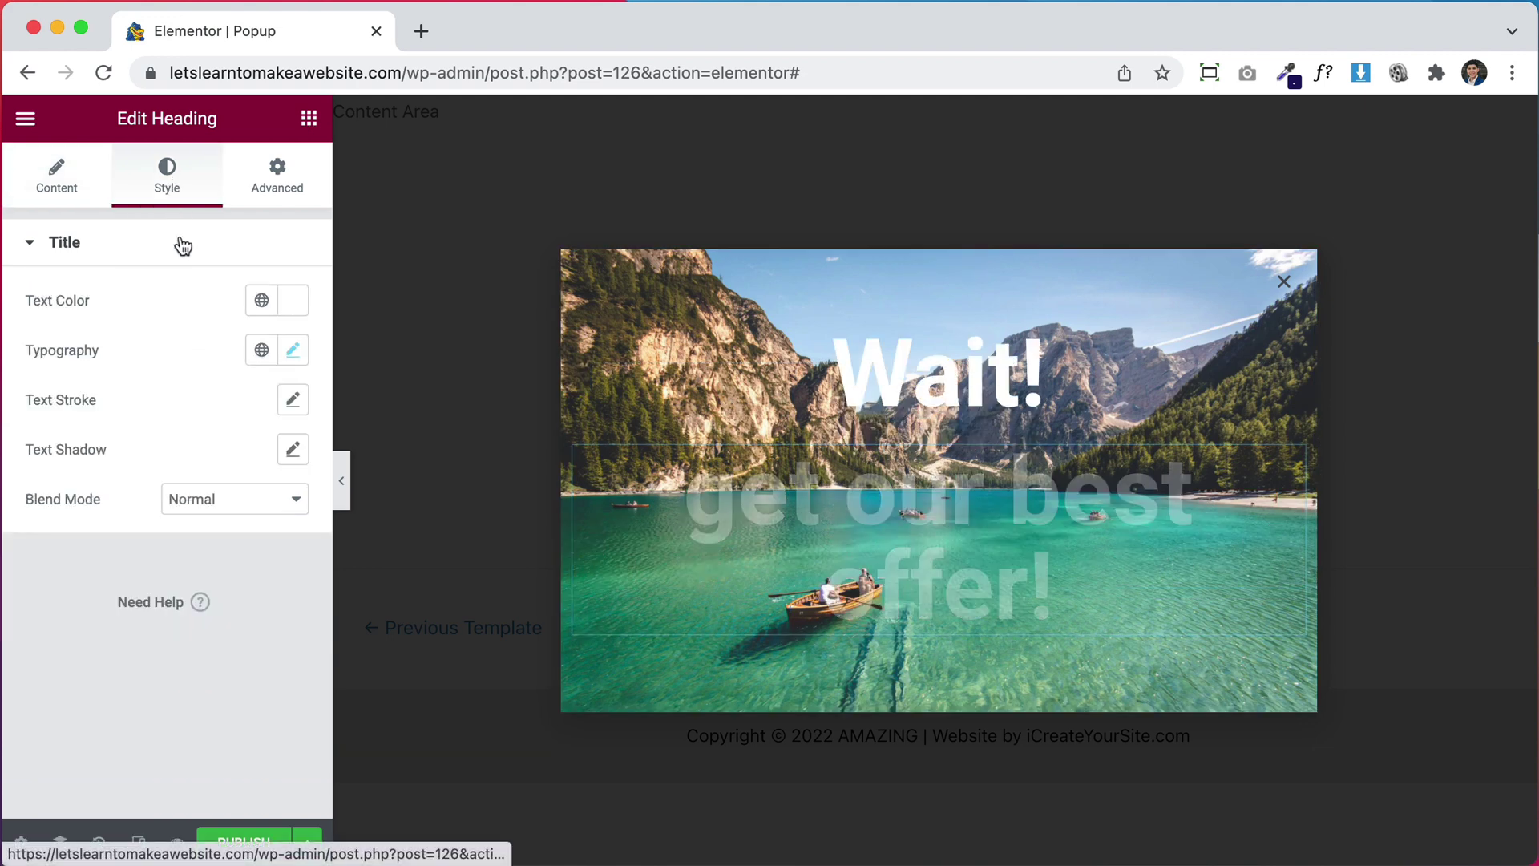
{"action": "left_click", "coordinate": [292, 349]}
{"action": "left_click_drag", "start_coordinate": [113, 536], "coordinate": [93, 543]}
{"action": "left_click", "coordinate": [190, 298]}
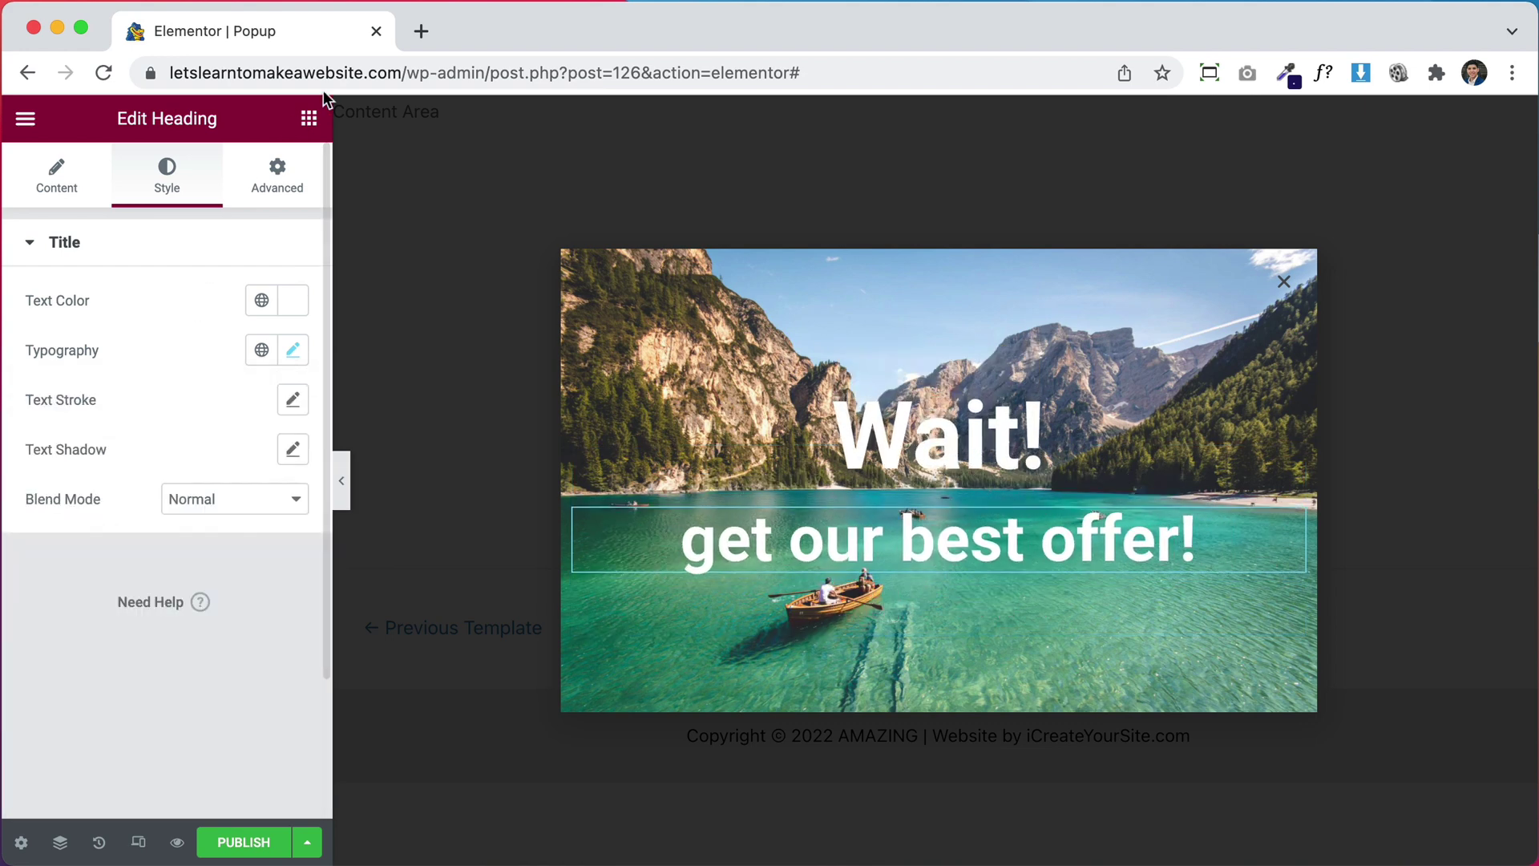
Step: Add a centred button below the headings, linked to the site page suggested for 'Cont'
{"action": "left_click", "coordinate": [309, 119]}
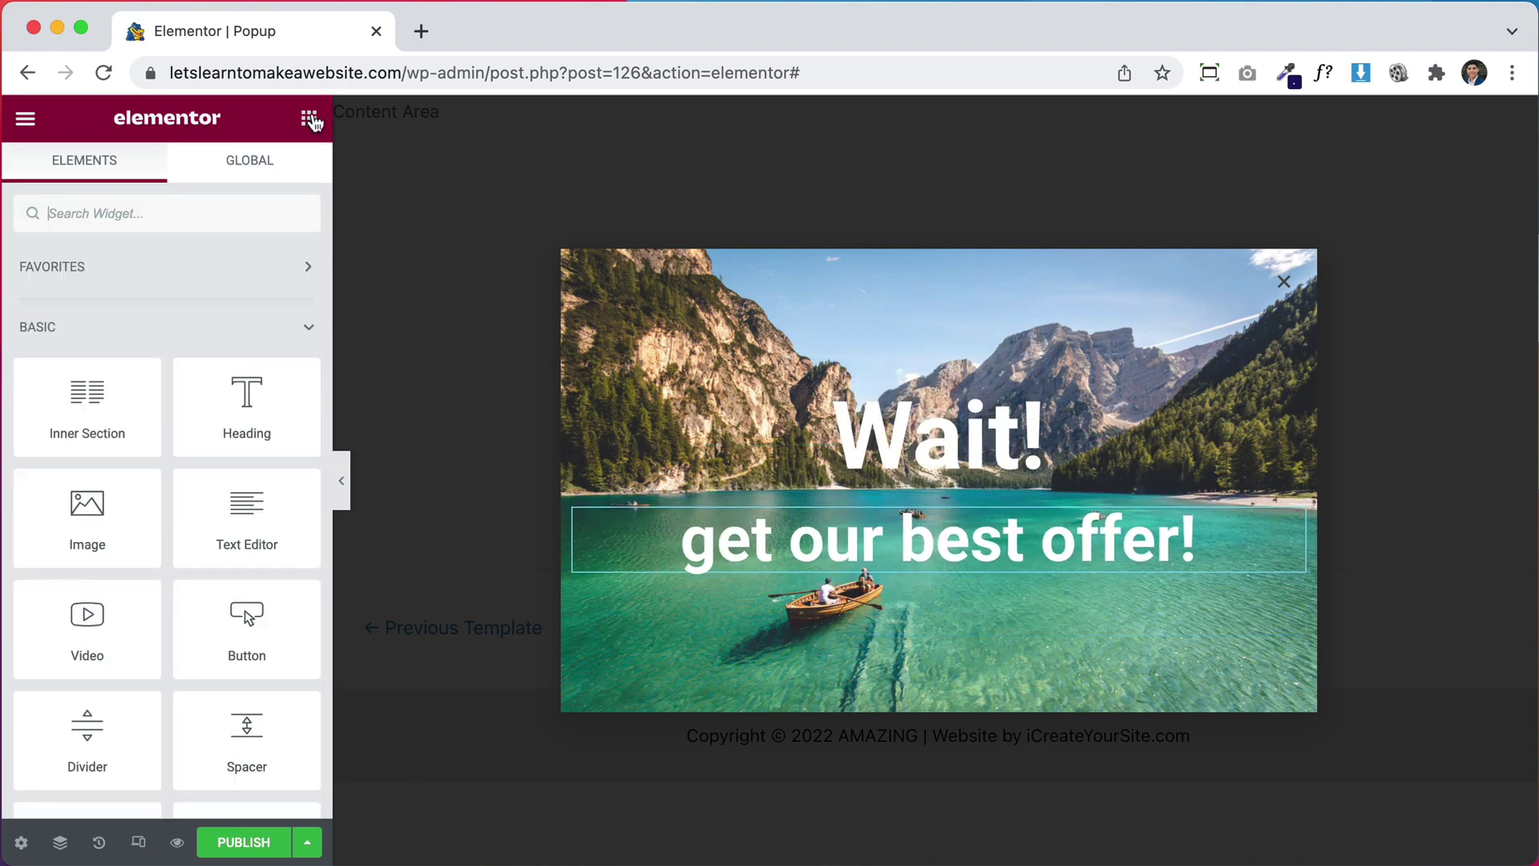
{"action": "left_click_drag", "start_coordinate": [249, 621], "coordinate": [1018, 545]}
{"action": "left_click", "coordinate": [230, 475]}
{"action": "left_click", "coordinate": [207, 353]}
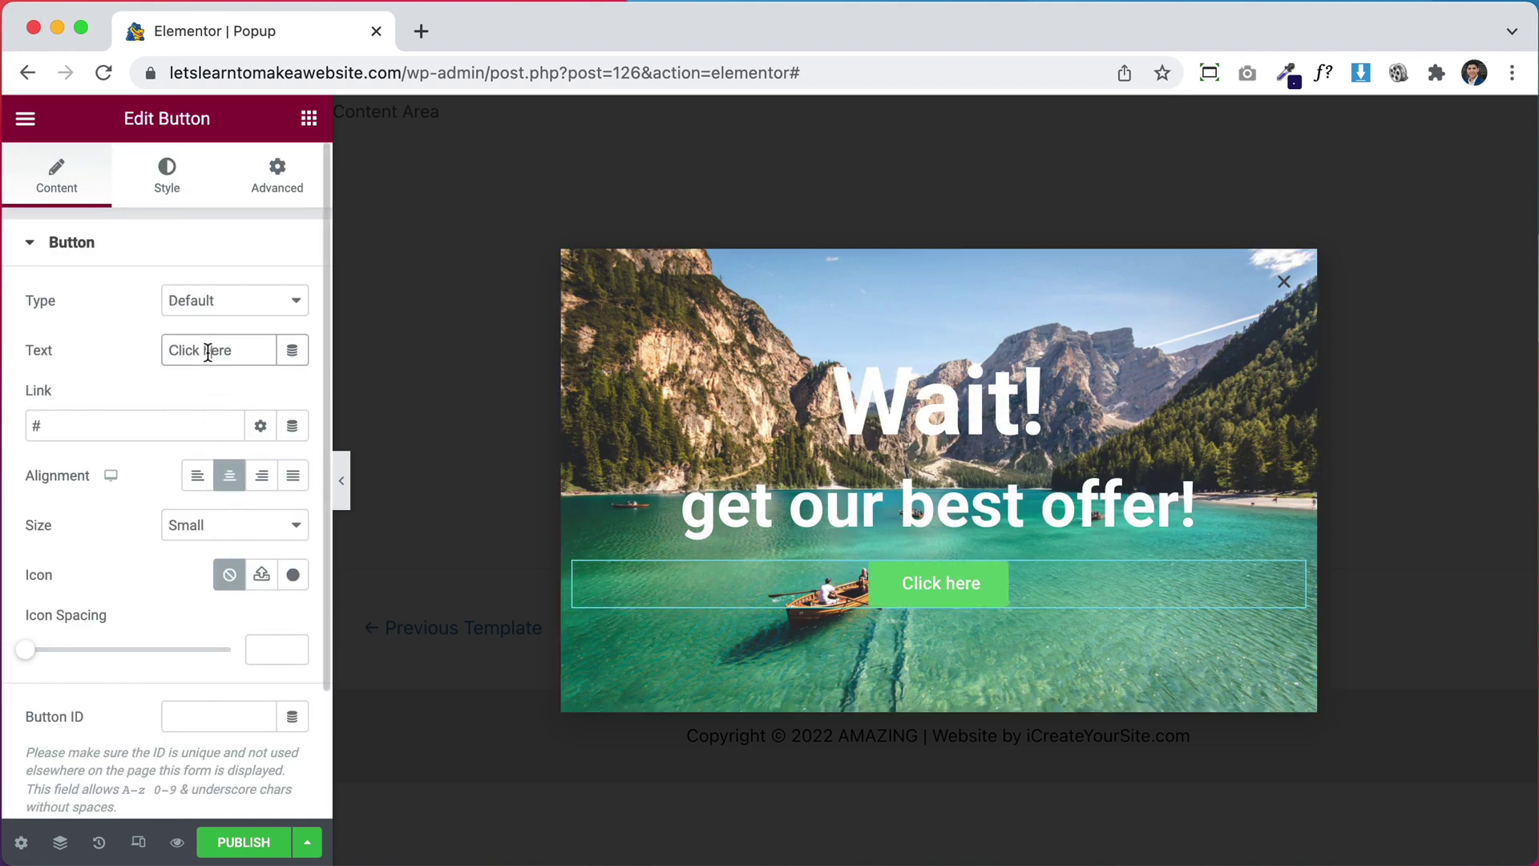
{"action": "left_click", "coordinate": [142, 422]}
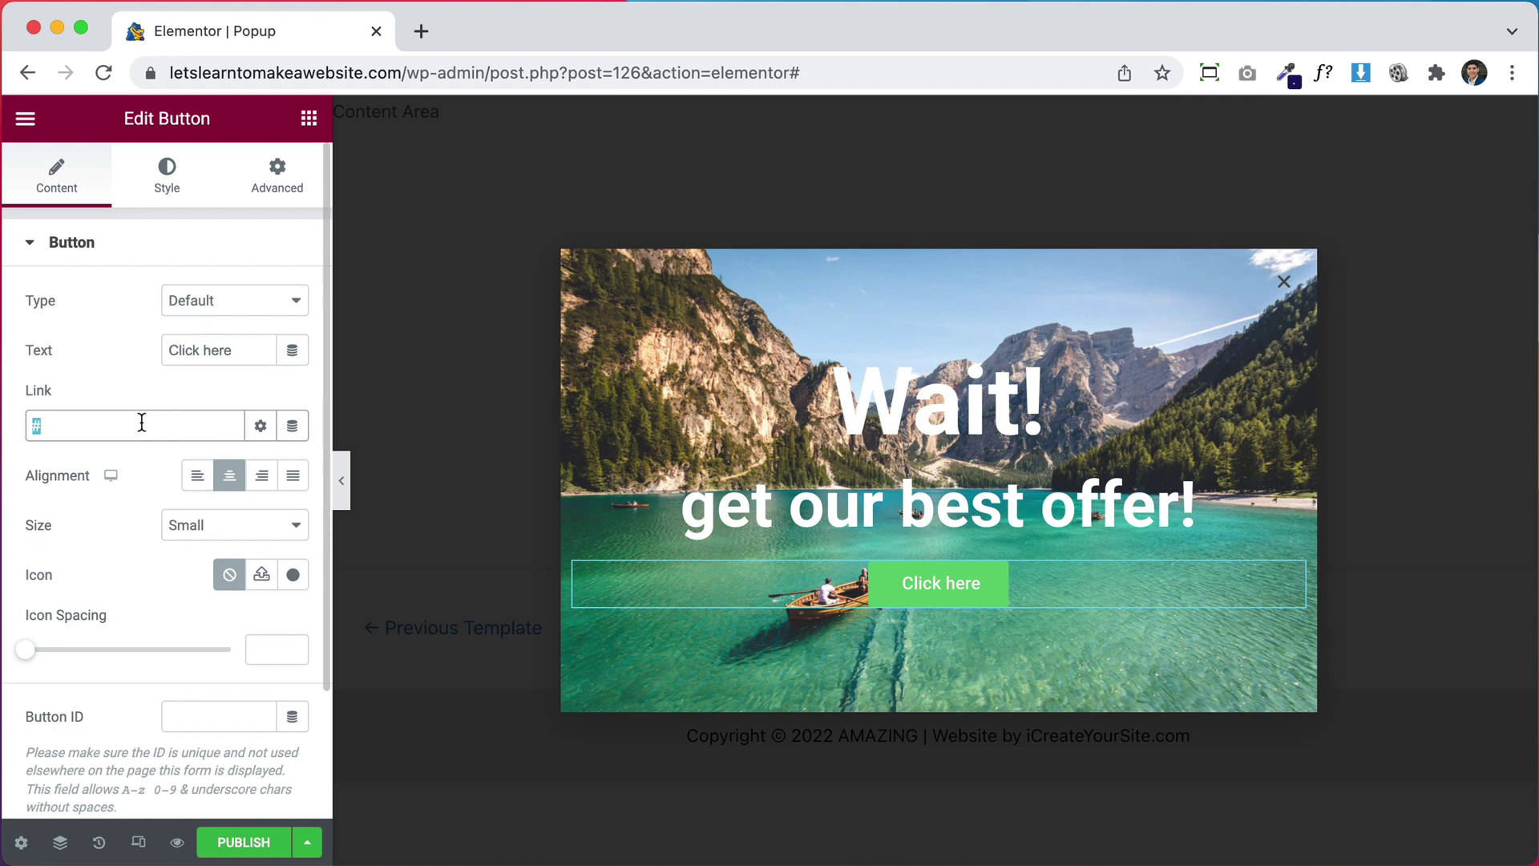
{"action": "key", "text": "BackSpace"}
{"action": "type", "text": "Cont"}
{"action": "key", "text": "Return"}
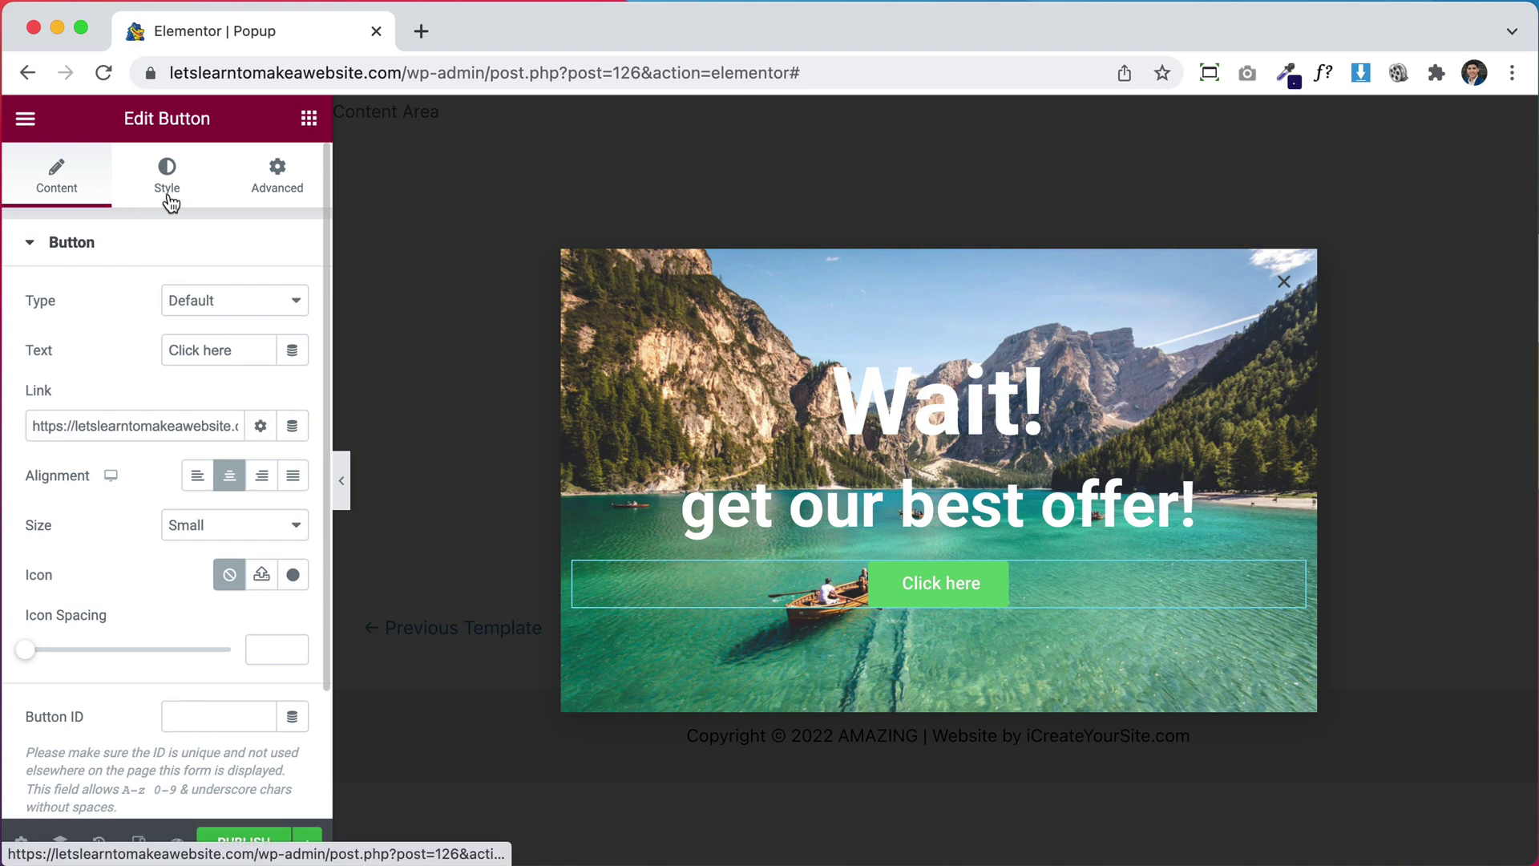
Step: Change the button's background colour to bright red #FD0000
{"action": "left_click", "coordinate": [169, 201]}
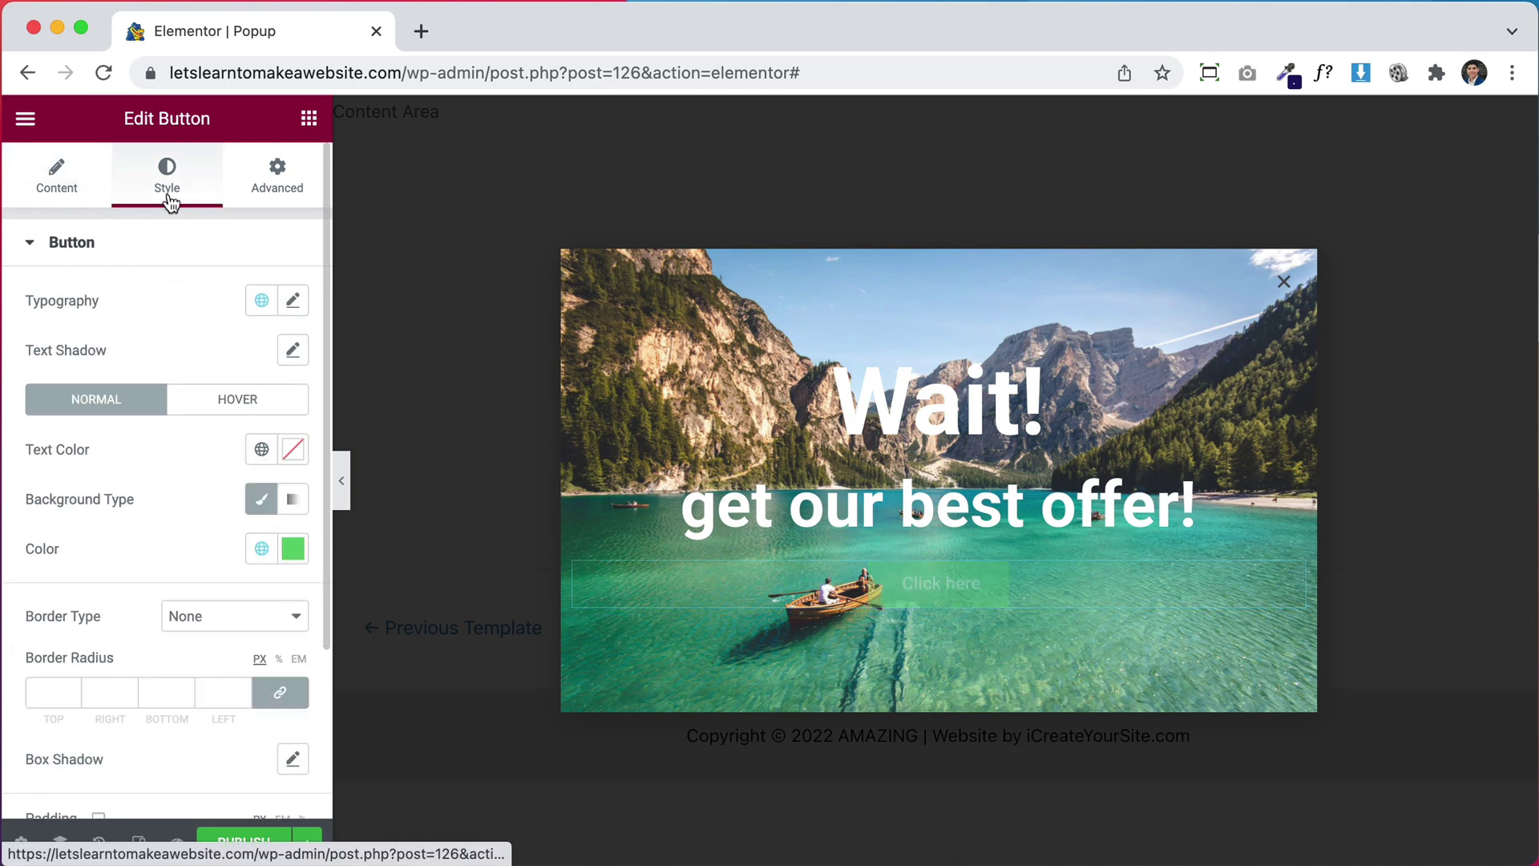
{"action": "left_click", "coordinate": [293, 549]}
{"action": "left_click_drag", "start_coordinate": [265, 432], "coordinate": [169, 432]}
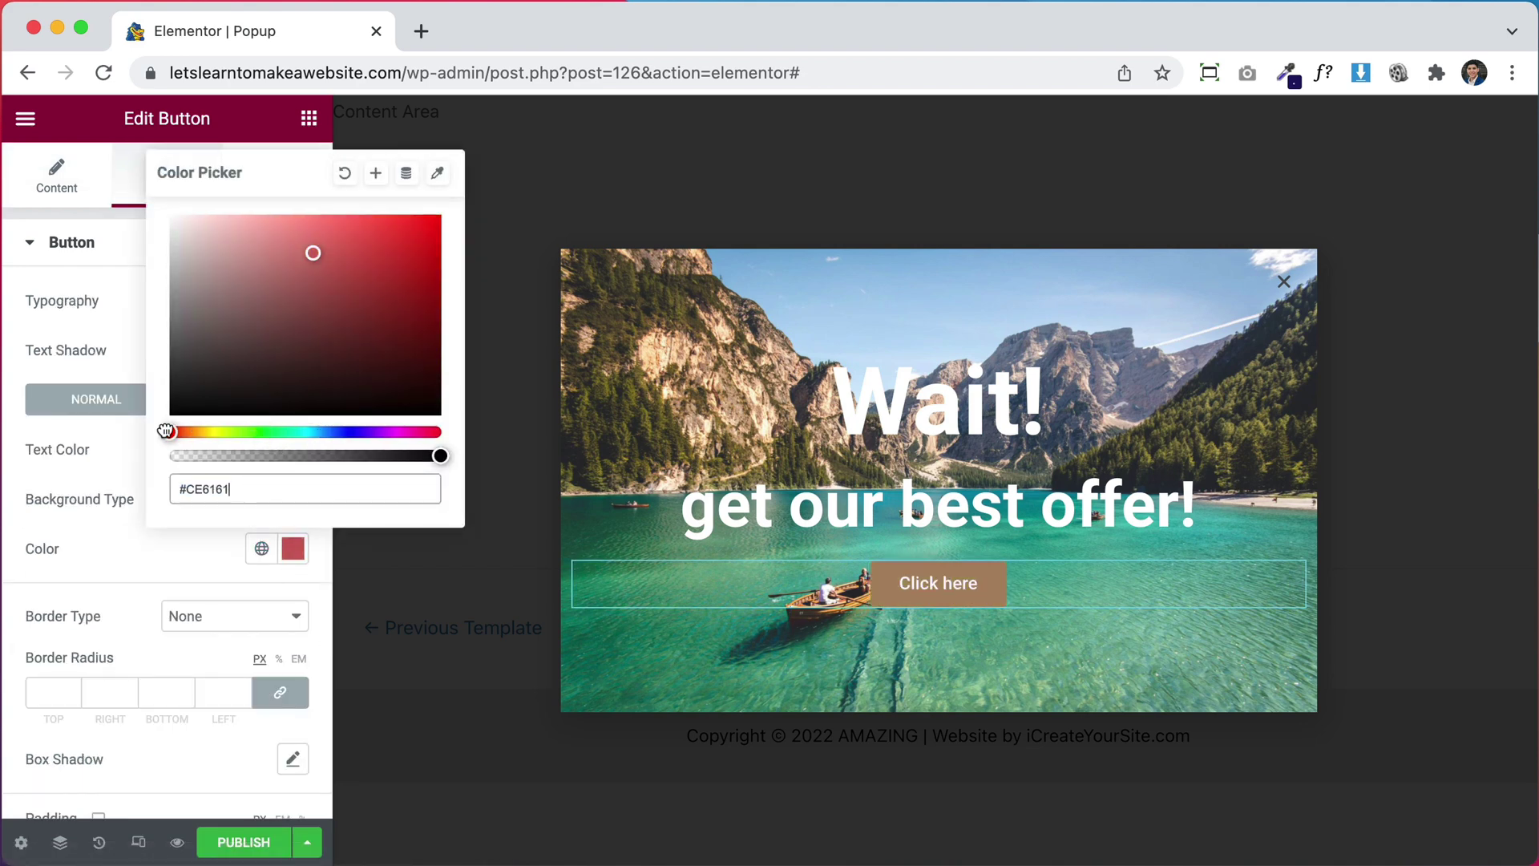
{"action": "left_click", "coordinate": [287, 376]}
{"action": "left_click_drag", "start_coordinate": [288, 376], "coordinate": [443, 216]}
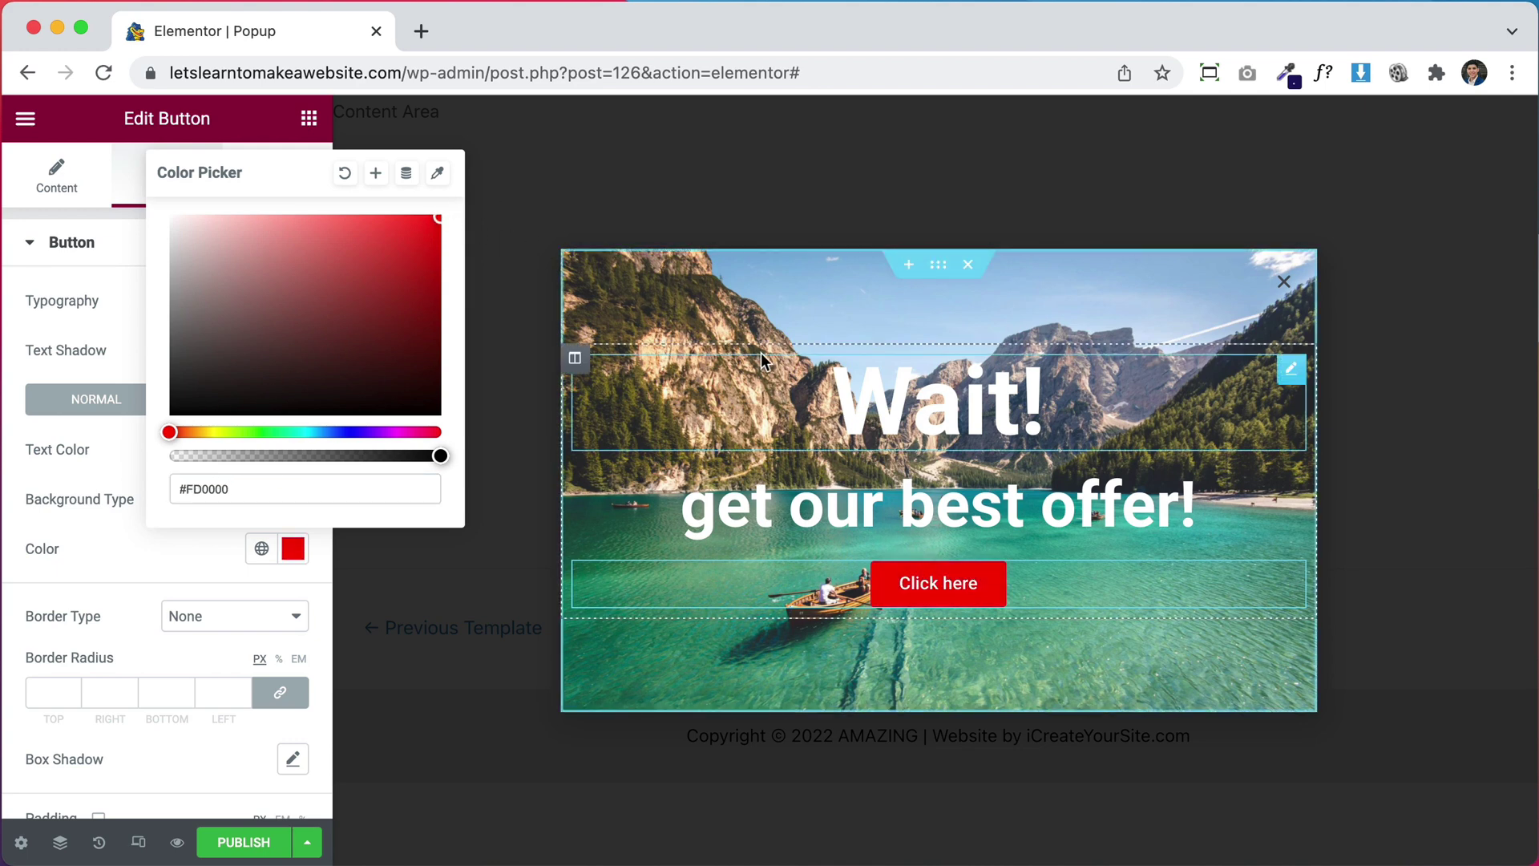
{"action": "left_click", "coordinate": [763, 359]}
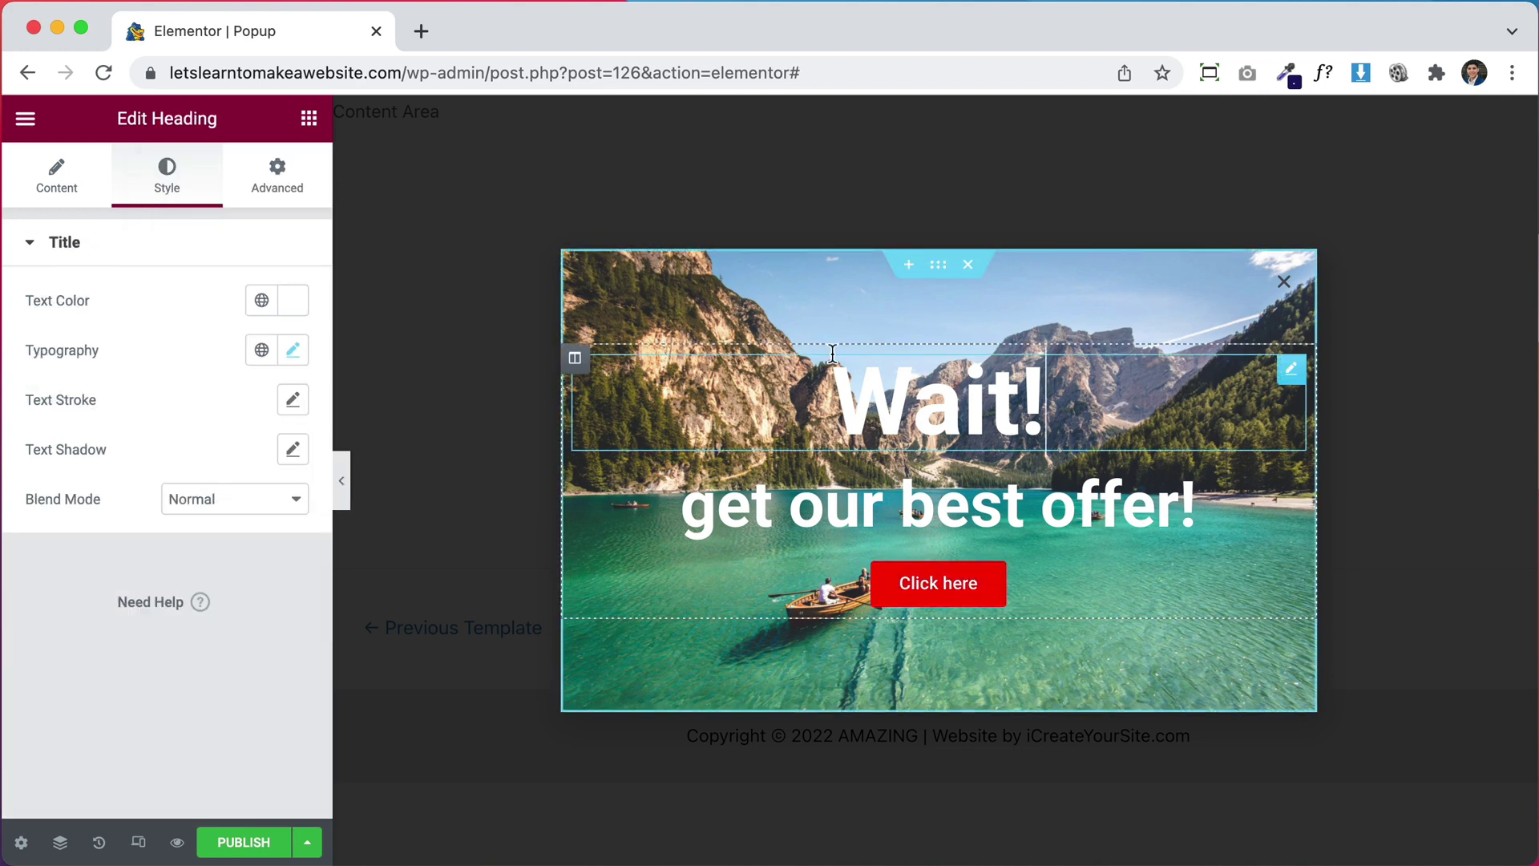
Step: Give the popup section a Classic Background Overlay of #000000 at 0.5 opacity
{"action": "left_click", "coordinate": [935, 267]}
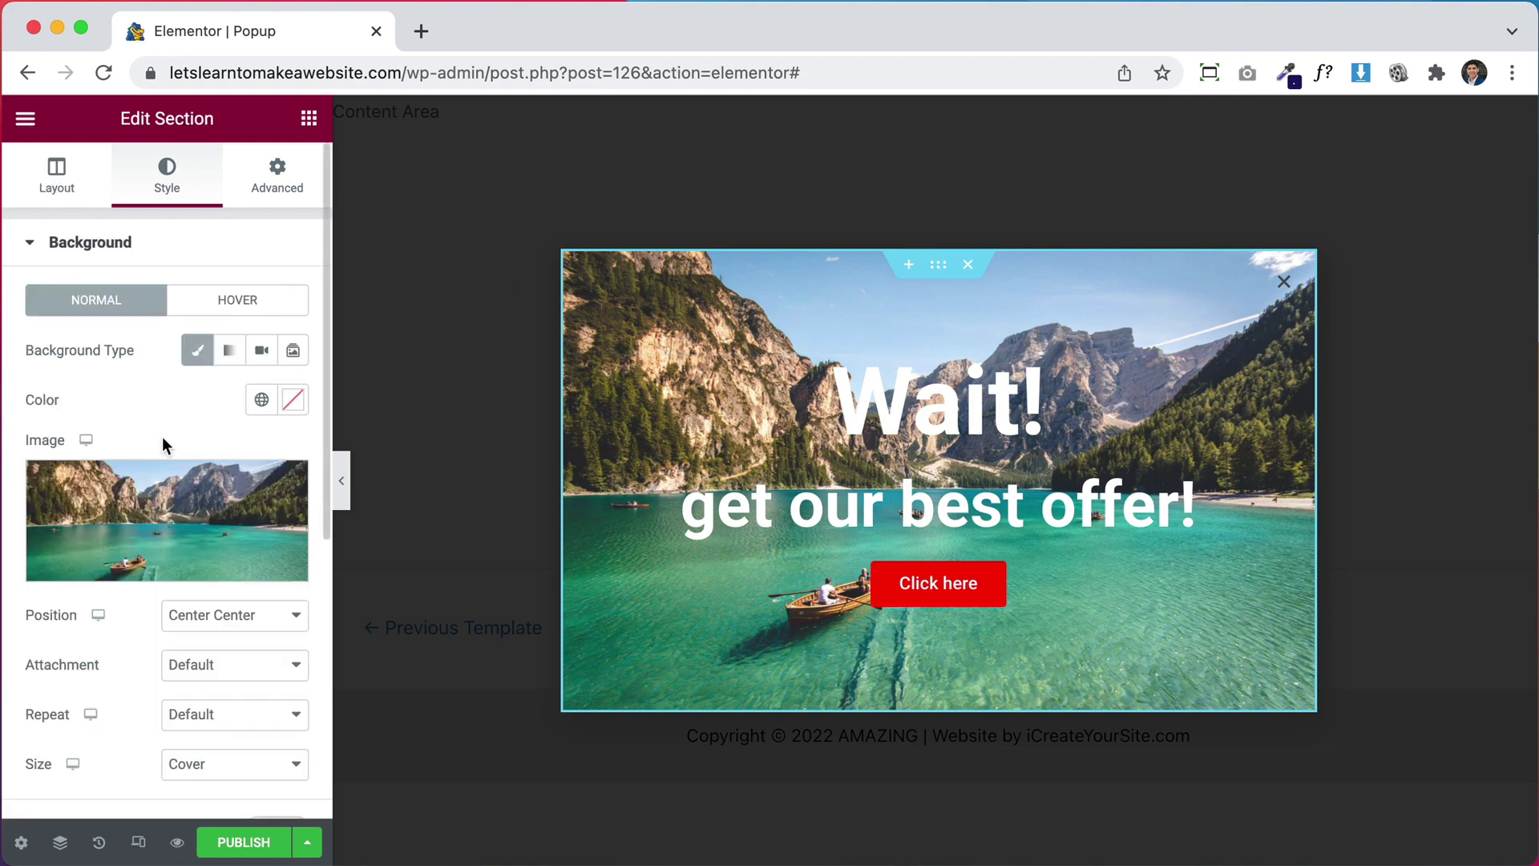
{"action": "scroll", "coordinate": [162, 441], "scroll_direction": "down", "scroll_amount": 5}
{"action": "left_click", "coordinate": [85, 677]}
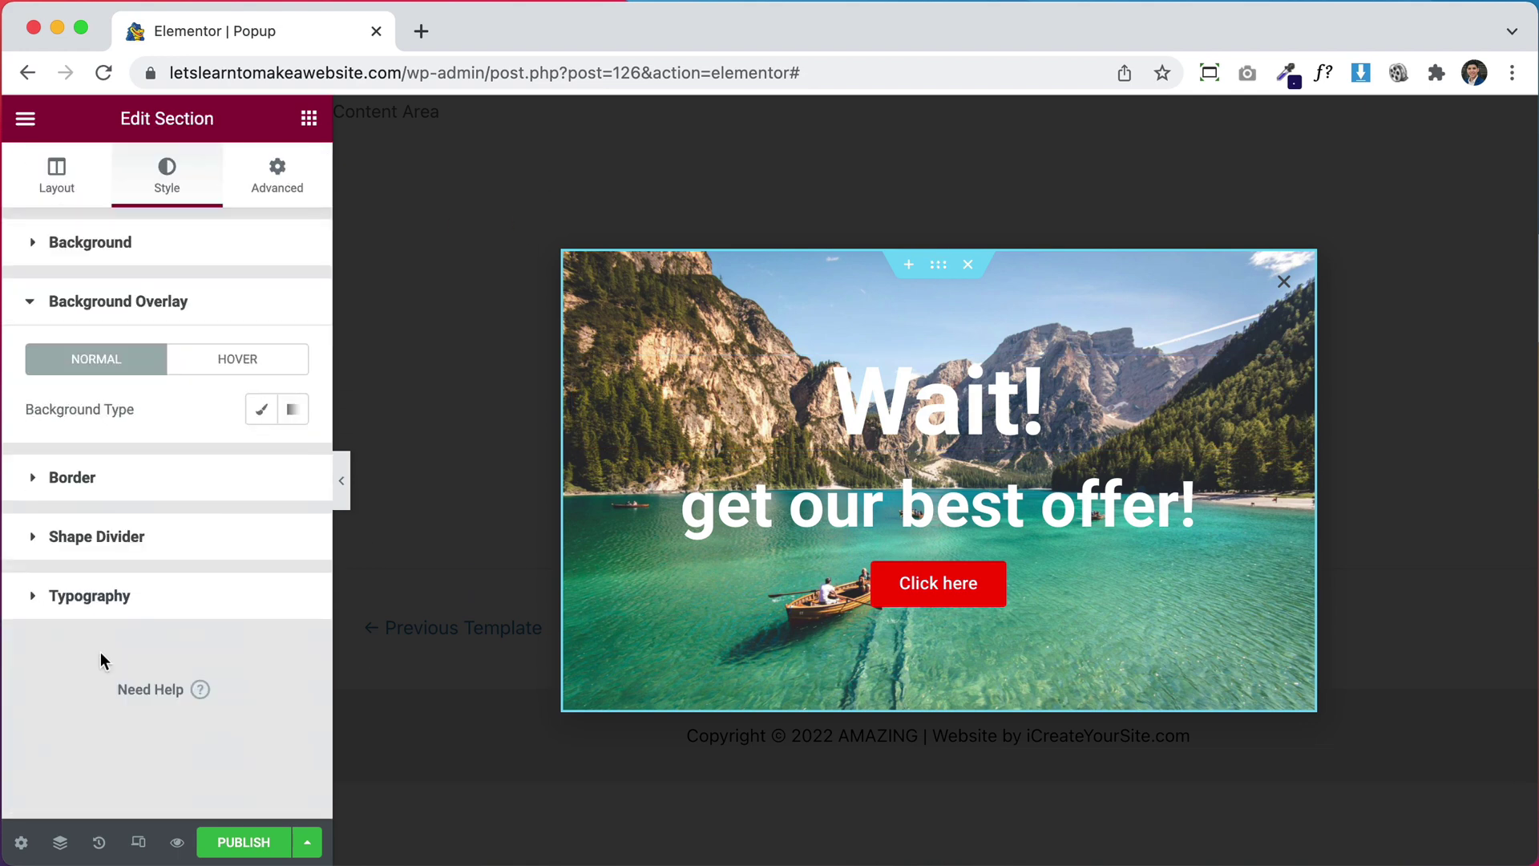
{"action": "left_click", "coordinate": [263, 410]}
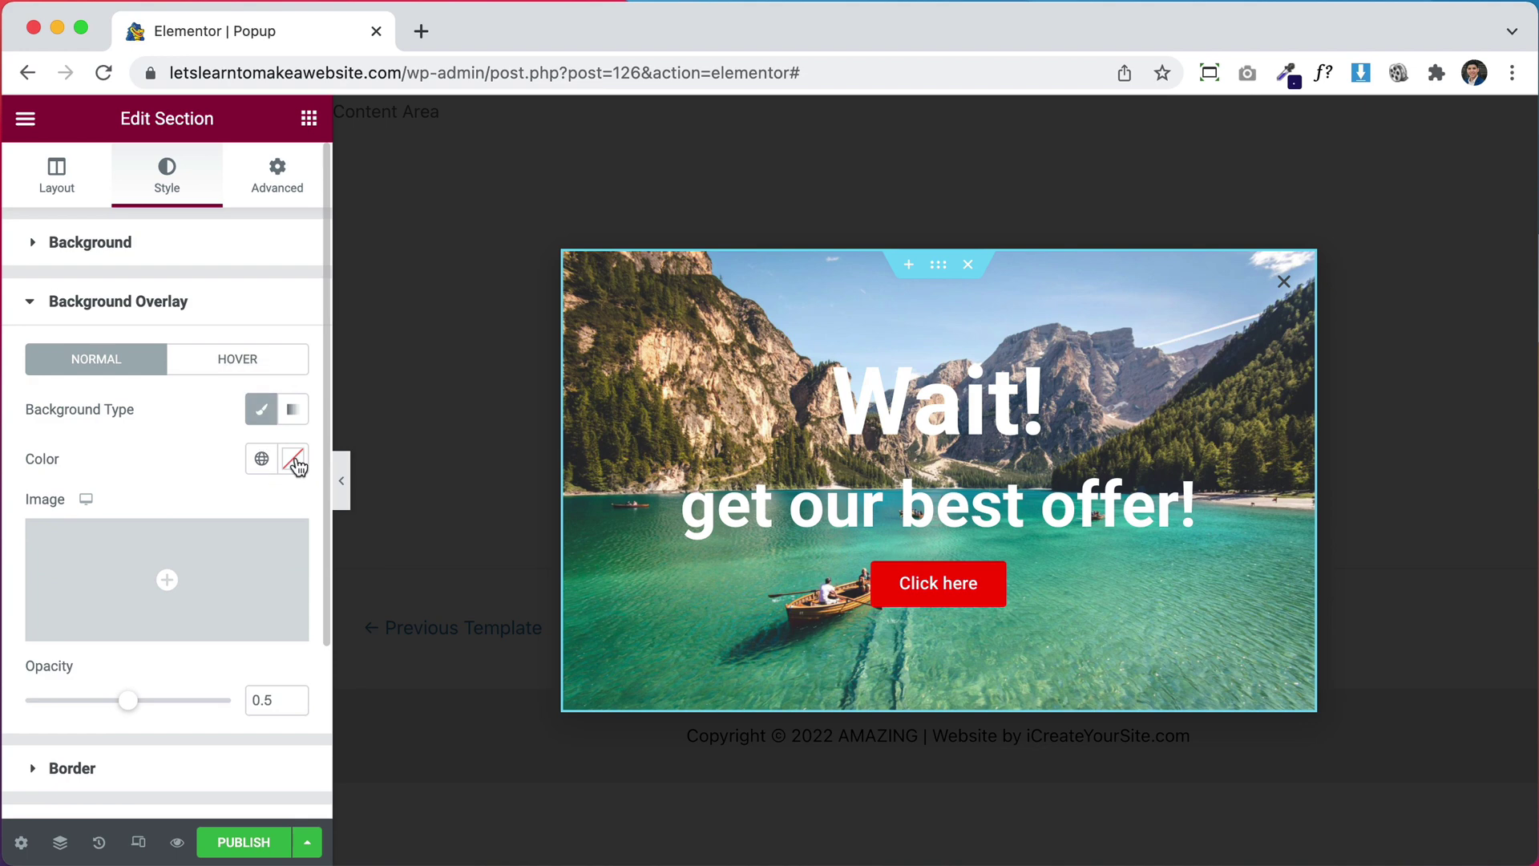
{"action": "left_click", "coordinate": [292, 458]}
{"action": "left_click", "coordinate": [241, 721]}
{"action": "left_click", "coordinate": [241, 744]}
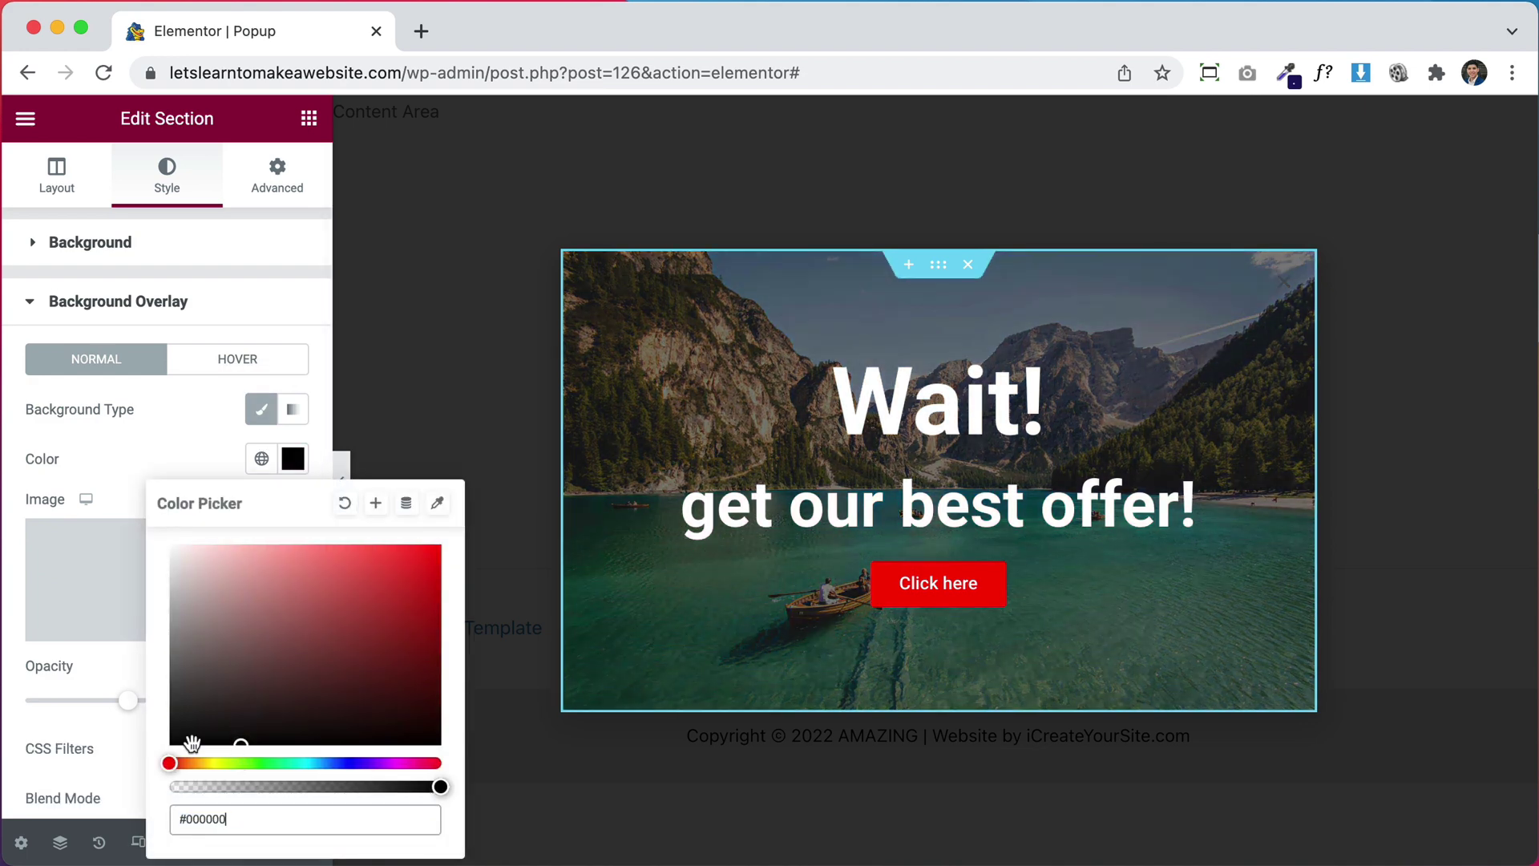
{"action": "left_click", "coordinate": [80, 680]}
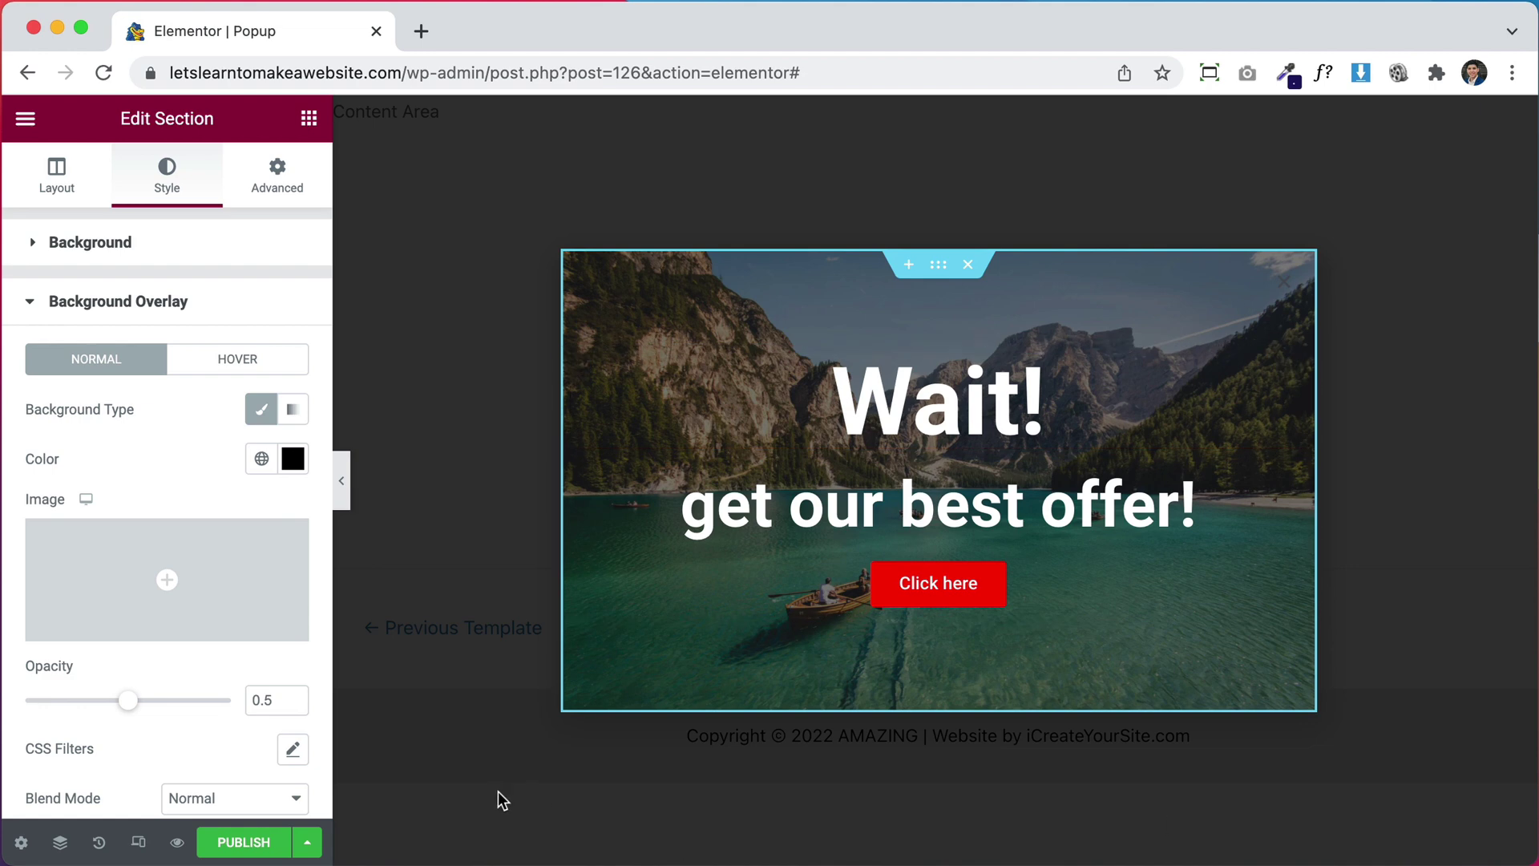
{"action": "left_click", "coordinate": [243, 841]}
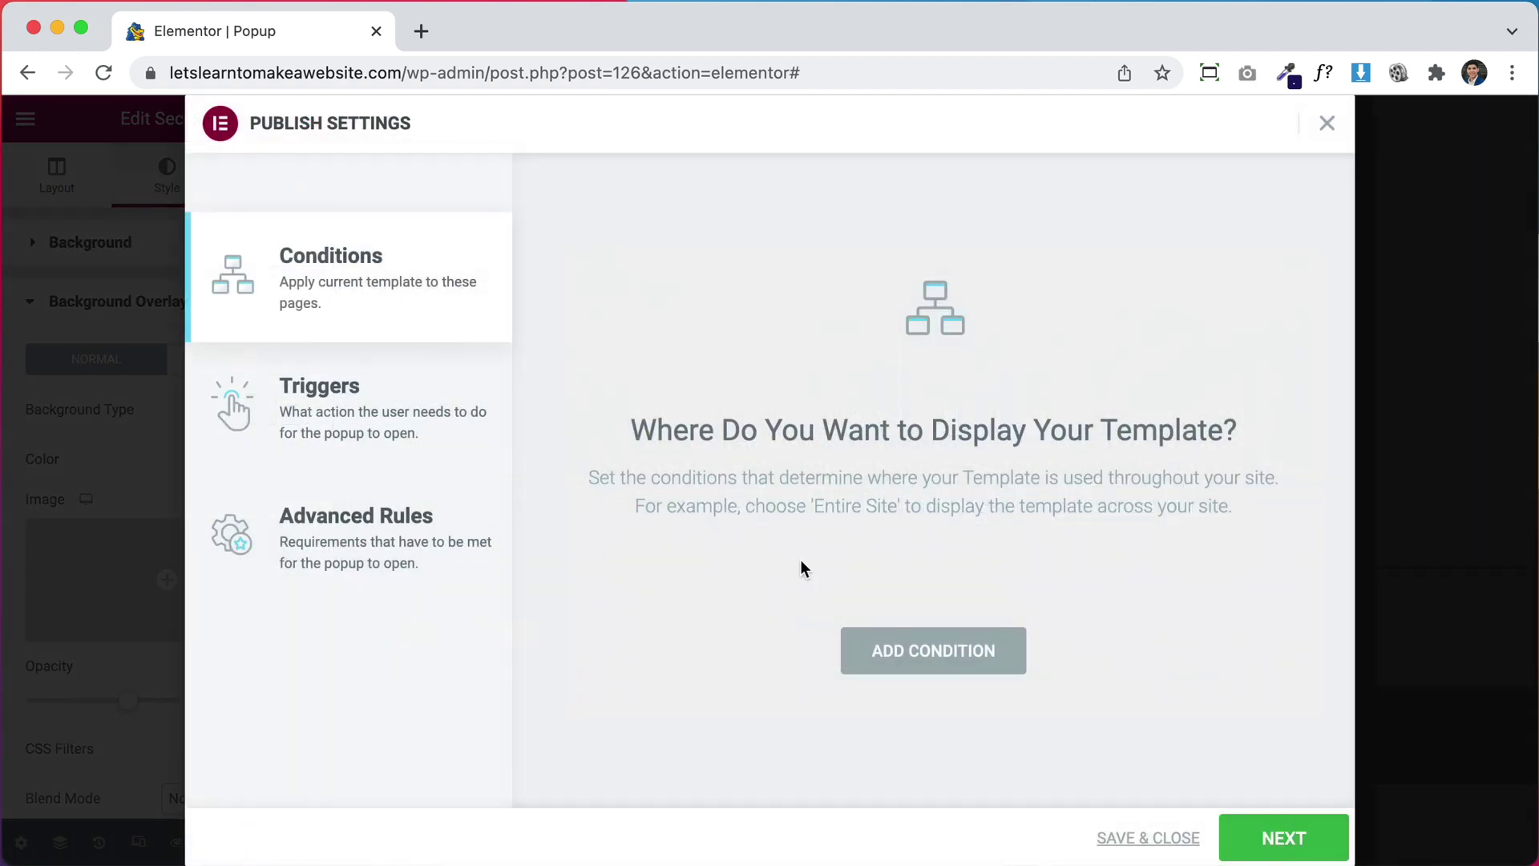
Step: Add the display condition Include › Singular › Pages › Home
{"action": "left_click", "coordinate": [971, 651]}
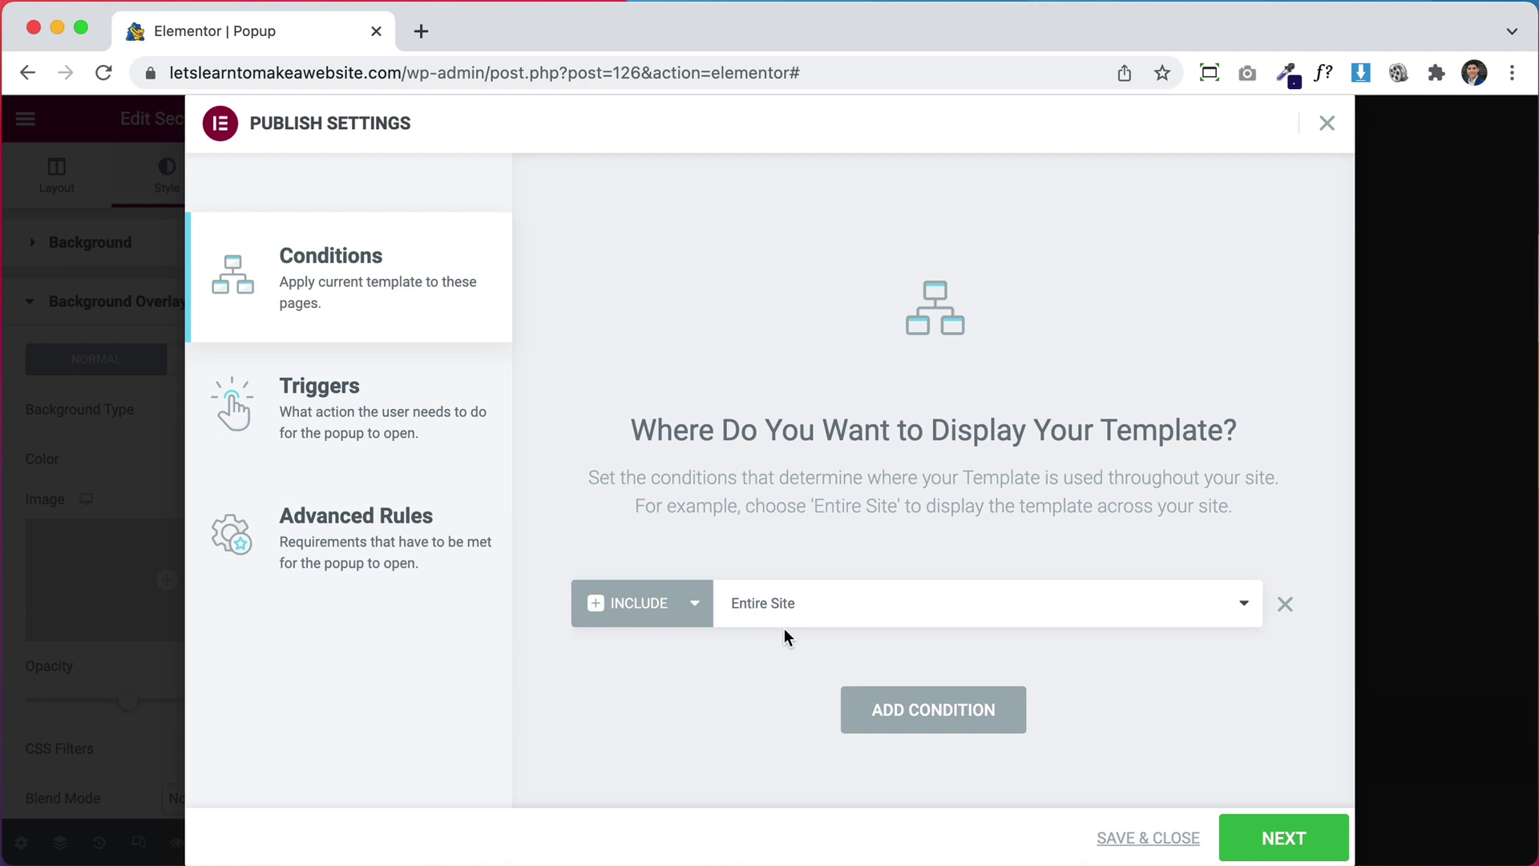
{"action": "left_click", "coordinate": [809, 607]}
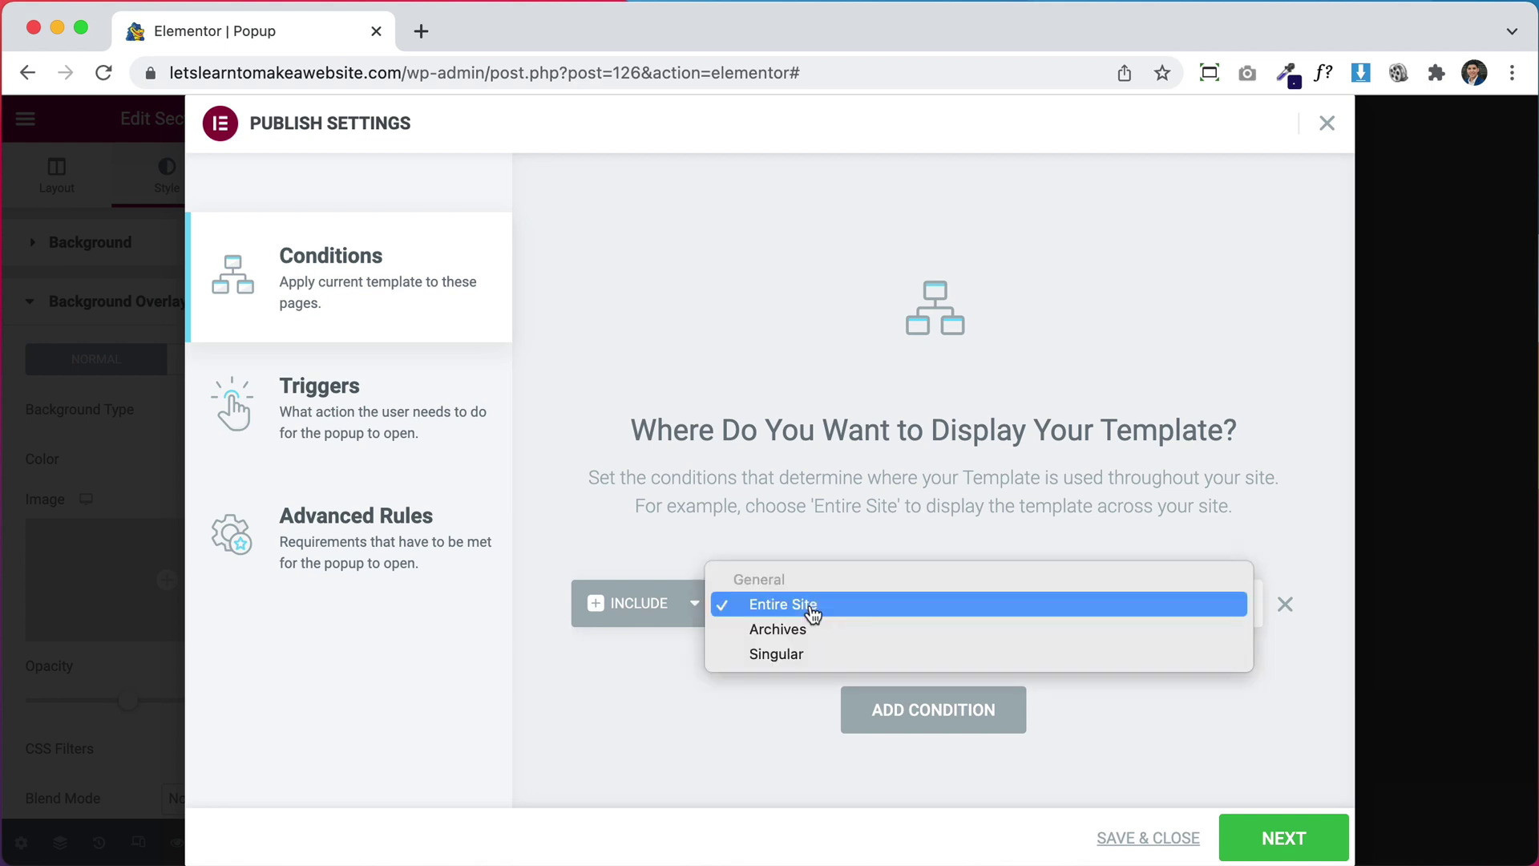
{"action": "left_click", "coordinate": [793, 655]}
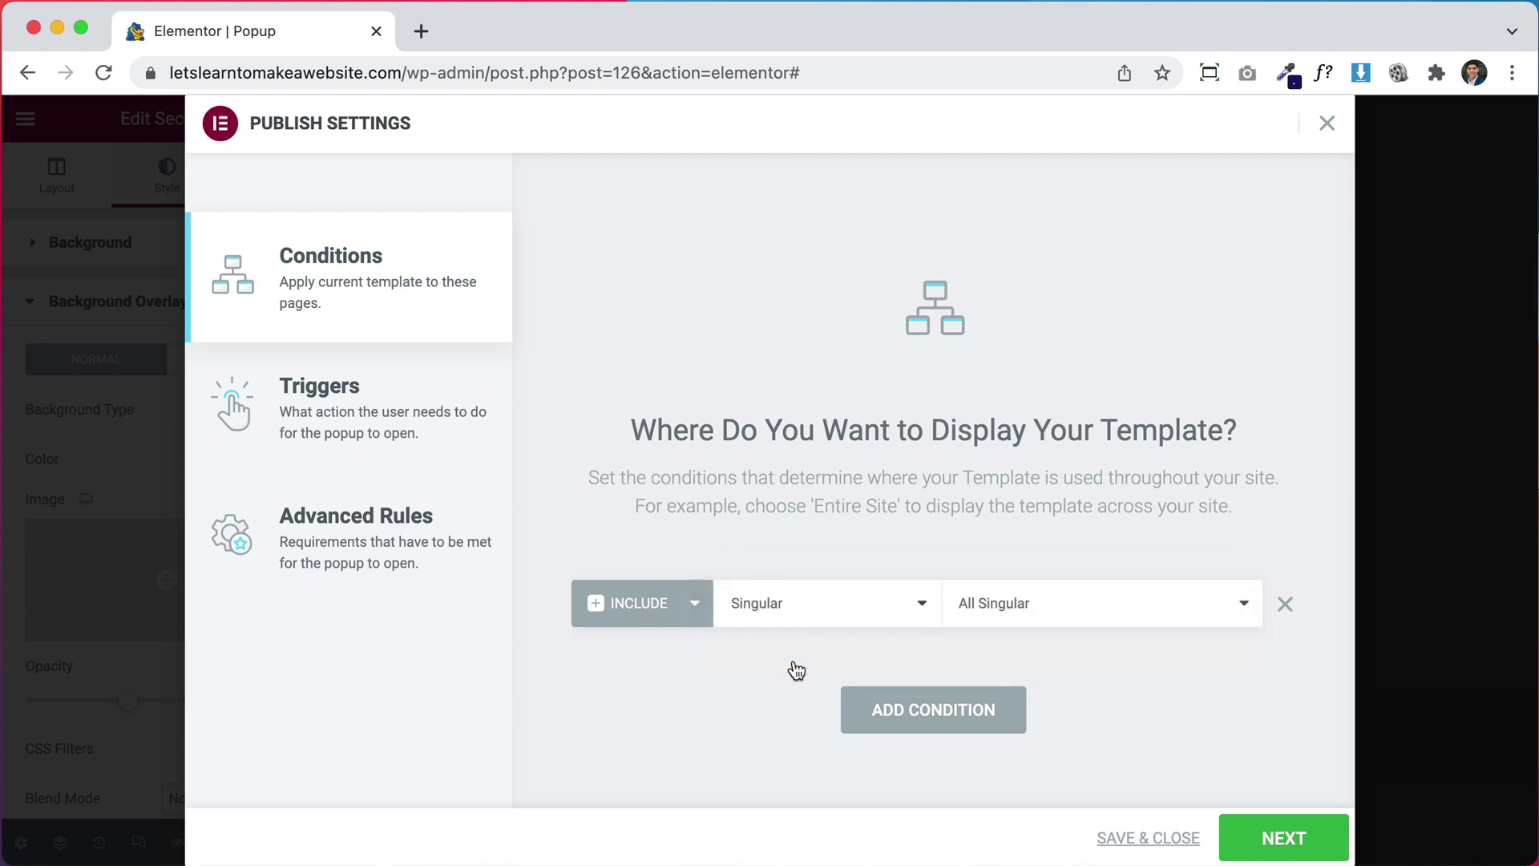
{"action": "left_click", "coordinate": [1041, 609]}
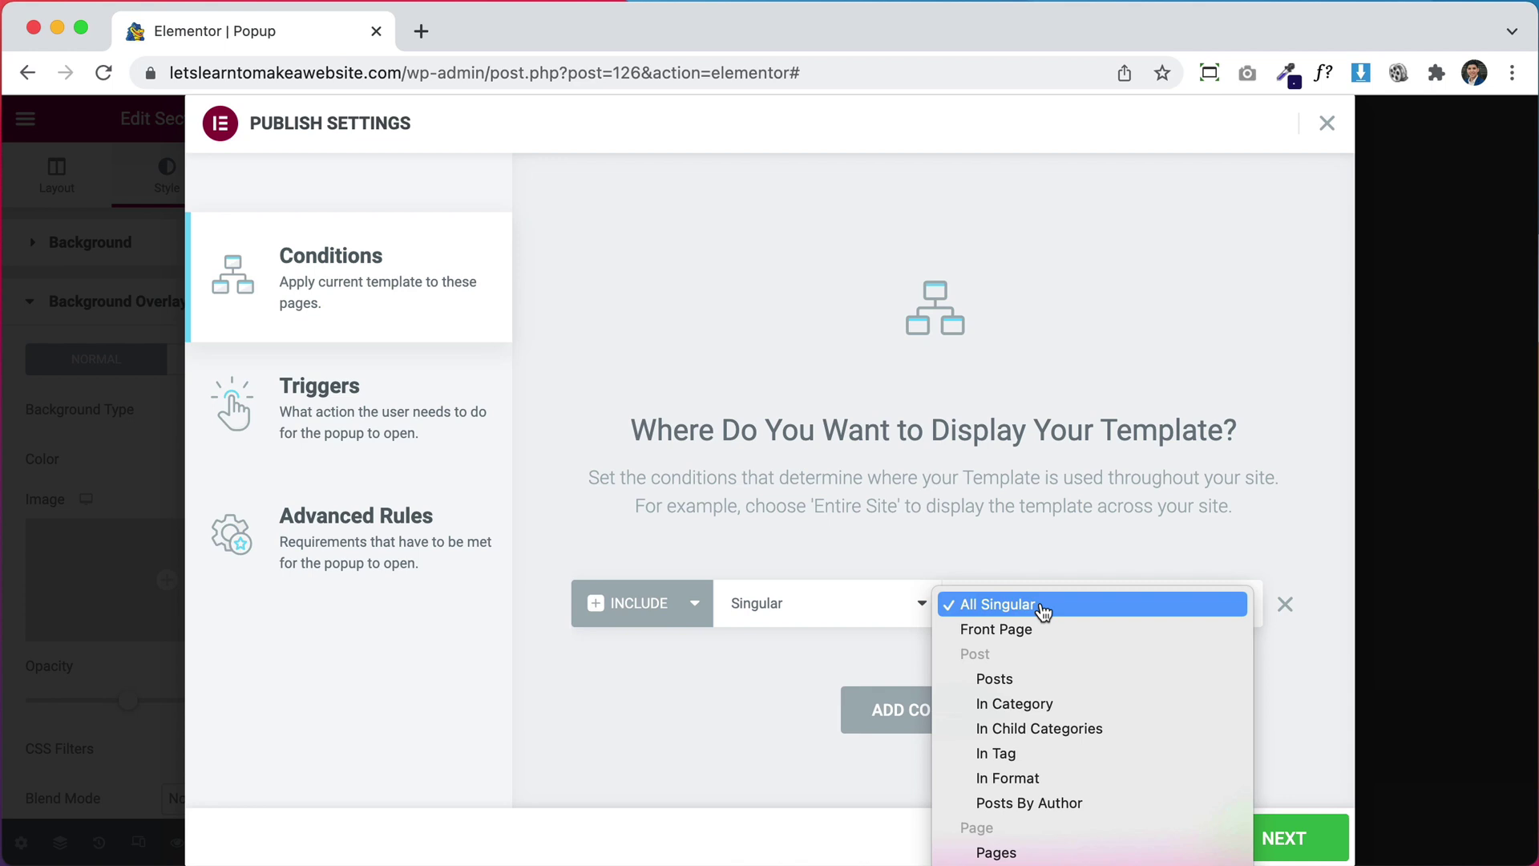
{"action": "left_click", "coordinate": [1016, 854]}
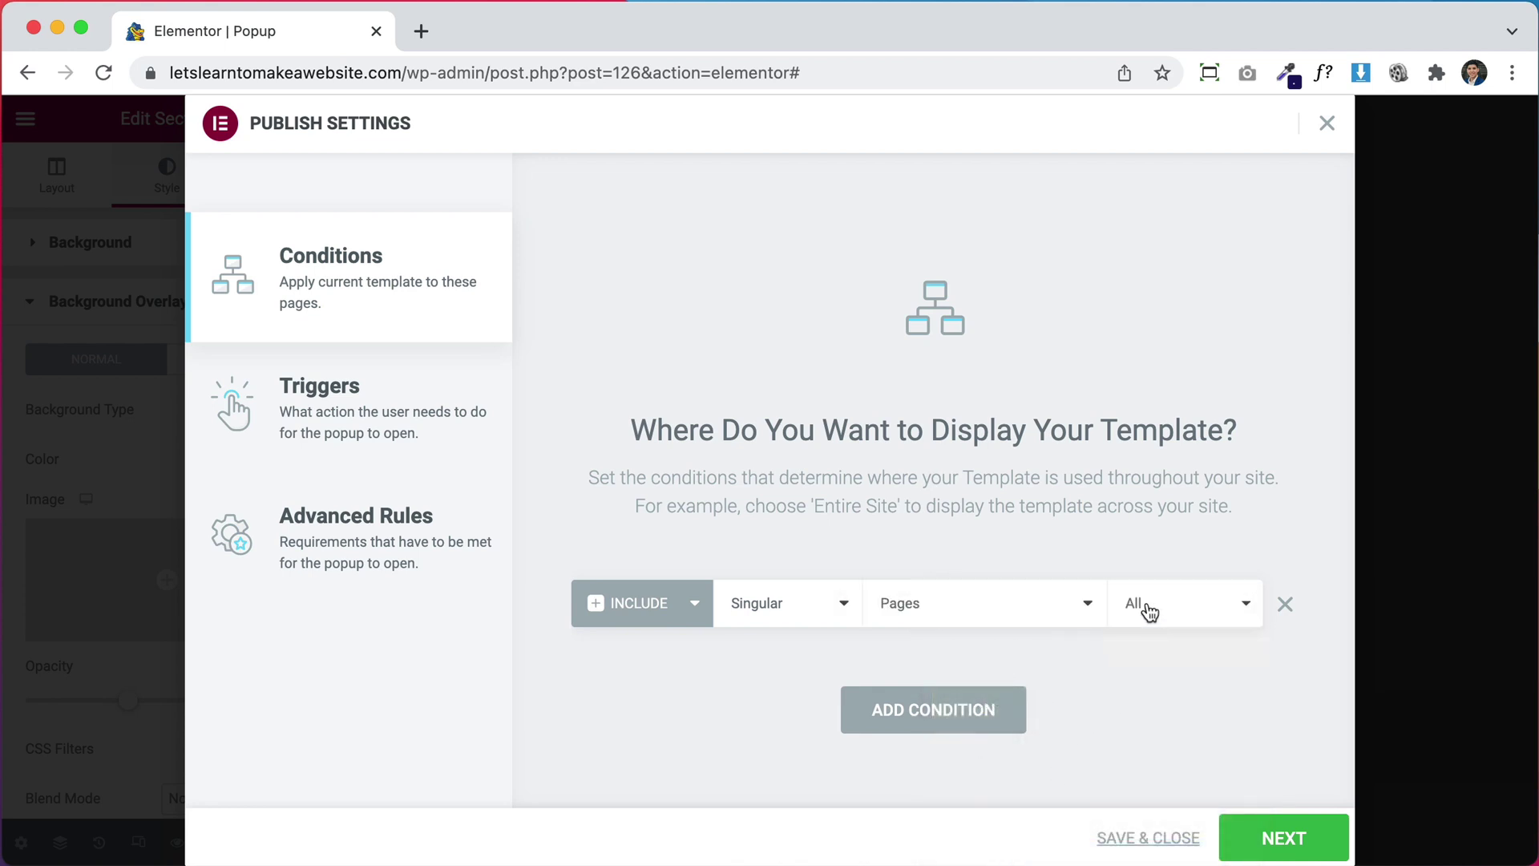
{"action": "left_click", "coordinate": [1162, 624]}
{"action": "type", "text": "home"}
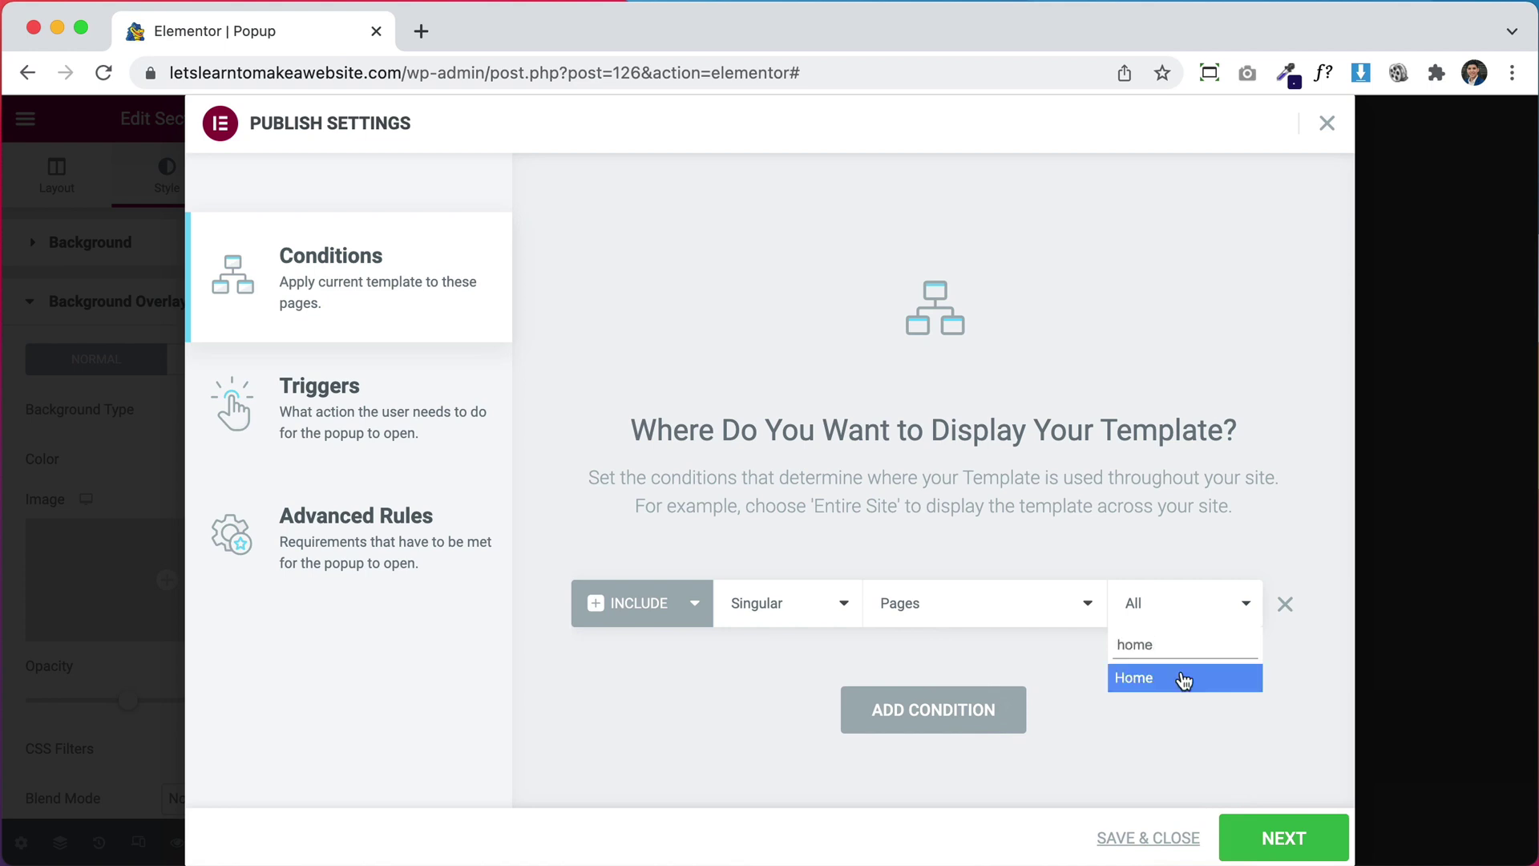
{"action": "left_click", "coordinate": [1138, 681]}
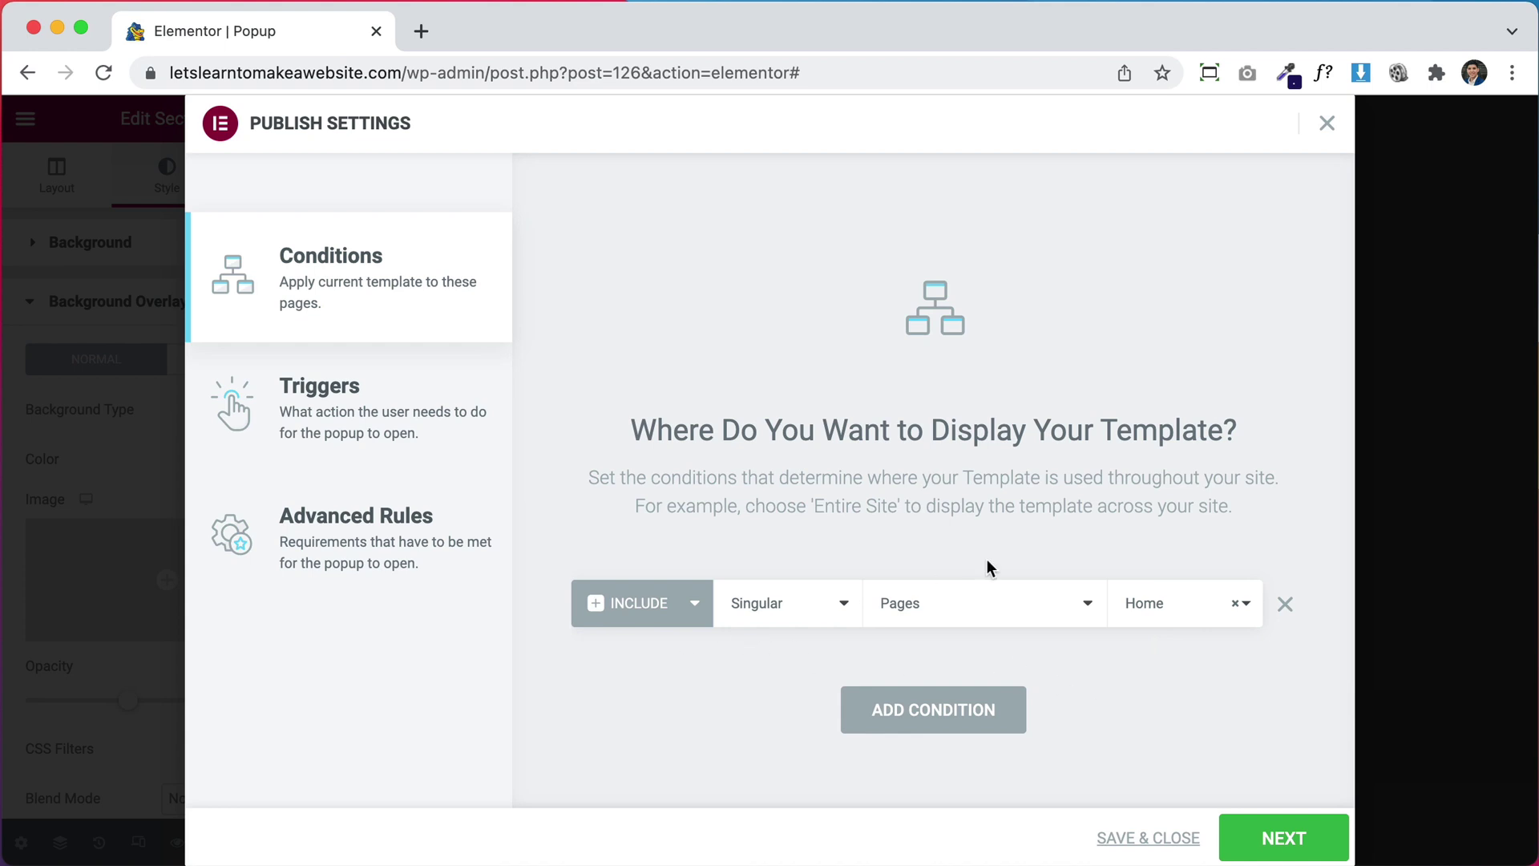
Step: Set the On Page Exit Intent trigger to Yes and proceed to Advanced Rules
{"action": "left_click", "coordinate": [321, 417]}
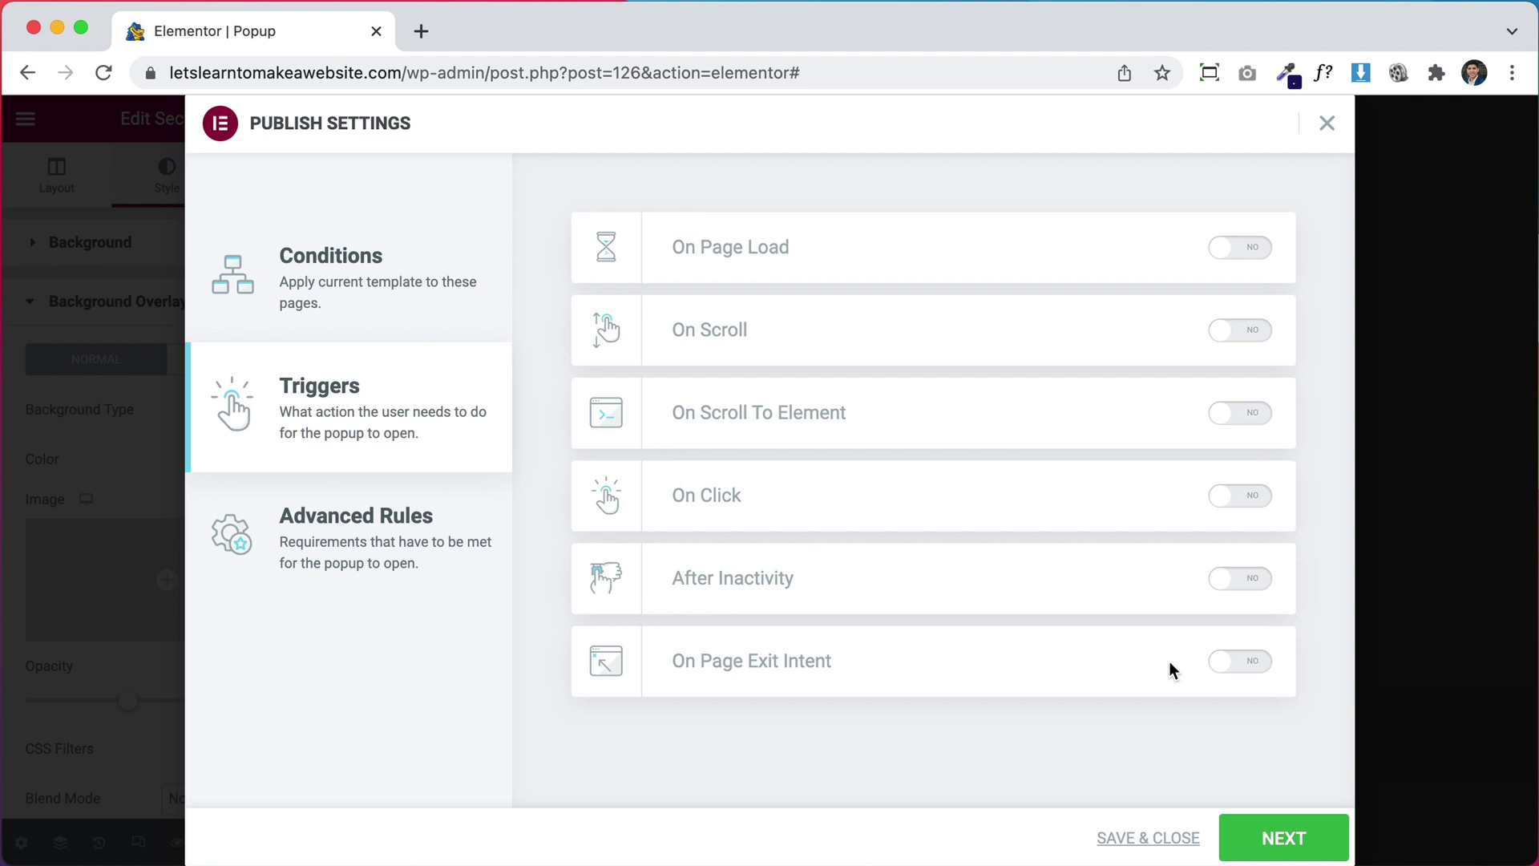
{"action": "left_click", "coordinate": [1240, 665]}
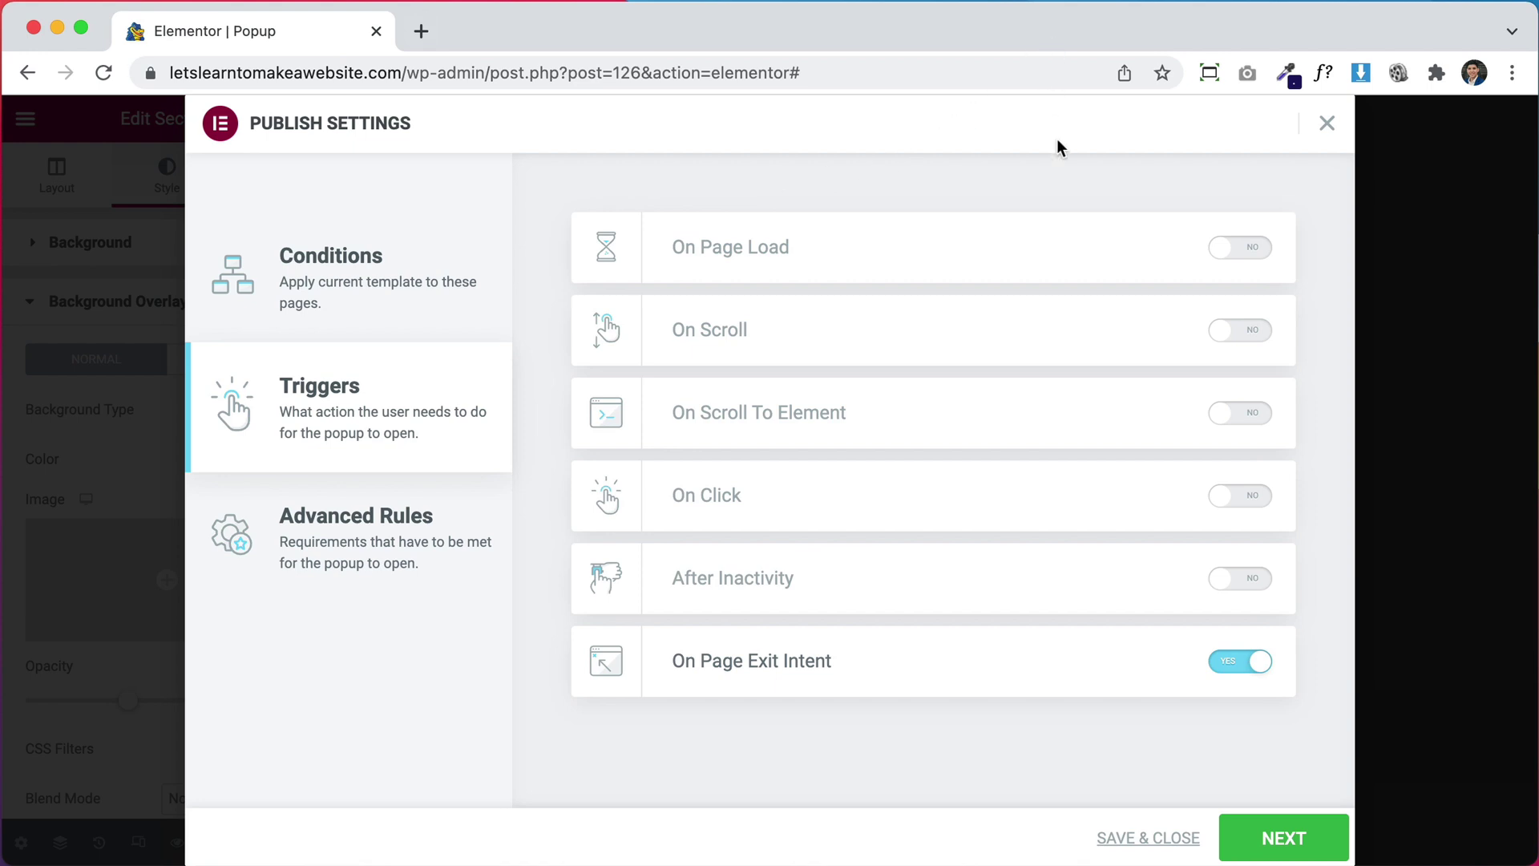
{"action": "left_click", "coordinate": [398, 520]}
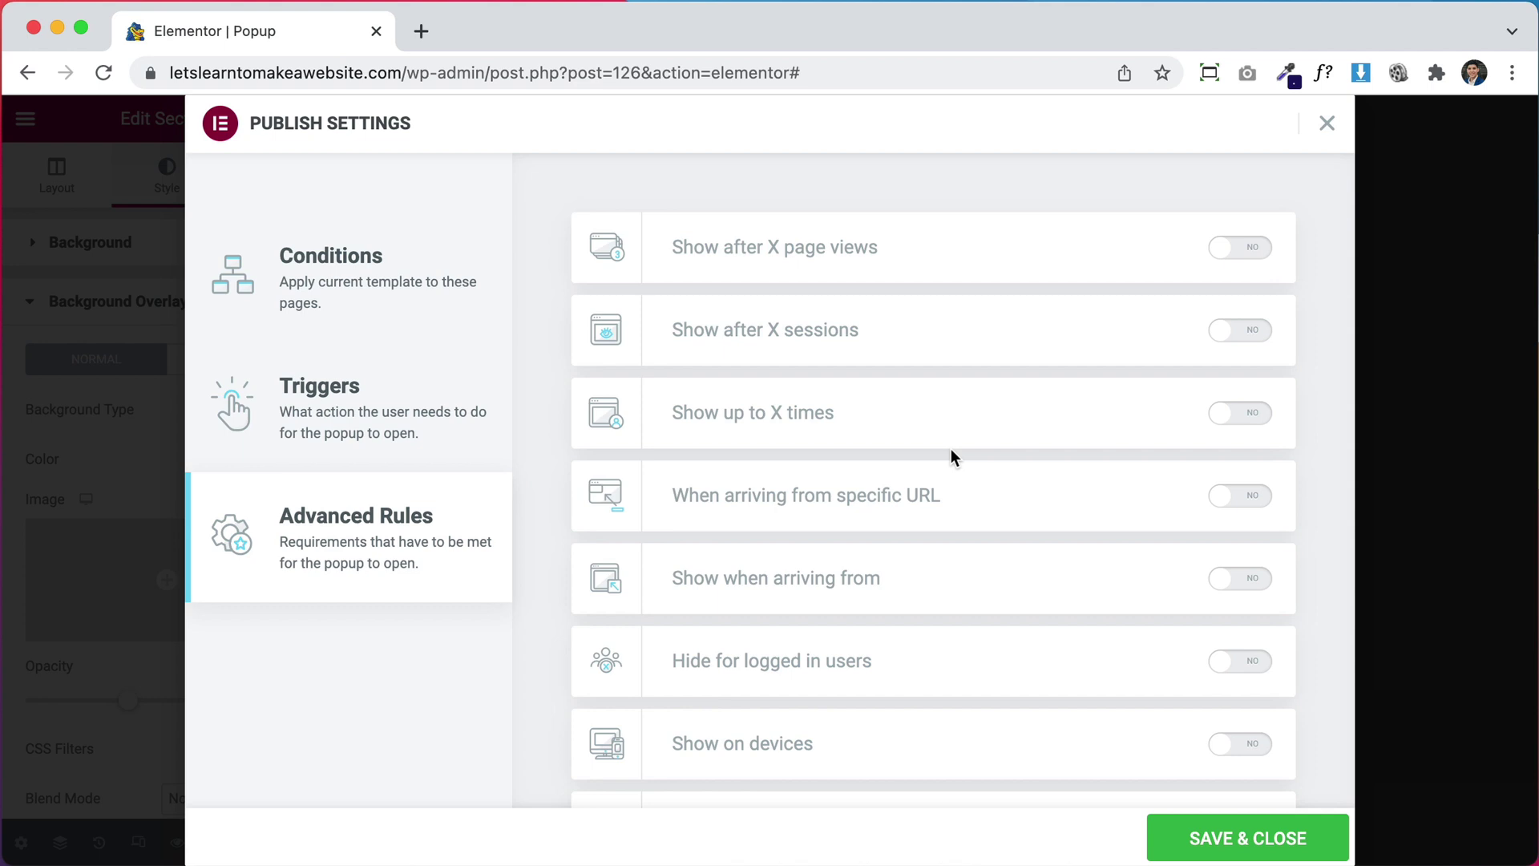
Step: Review Conditions and Triggers, Save & Close the publish settings, and preview the popup
{"action": "left_click", "coordinate": [392, 320]}
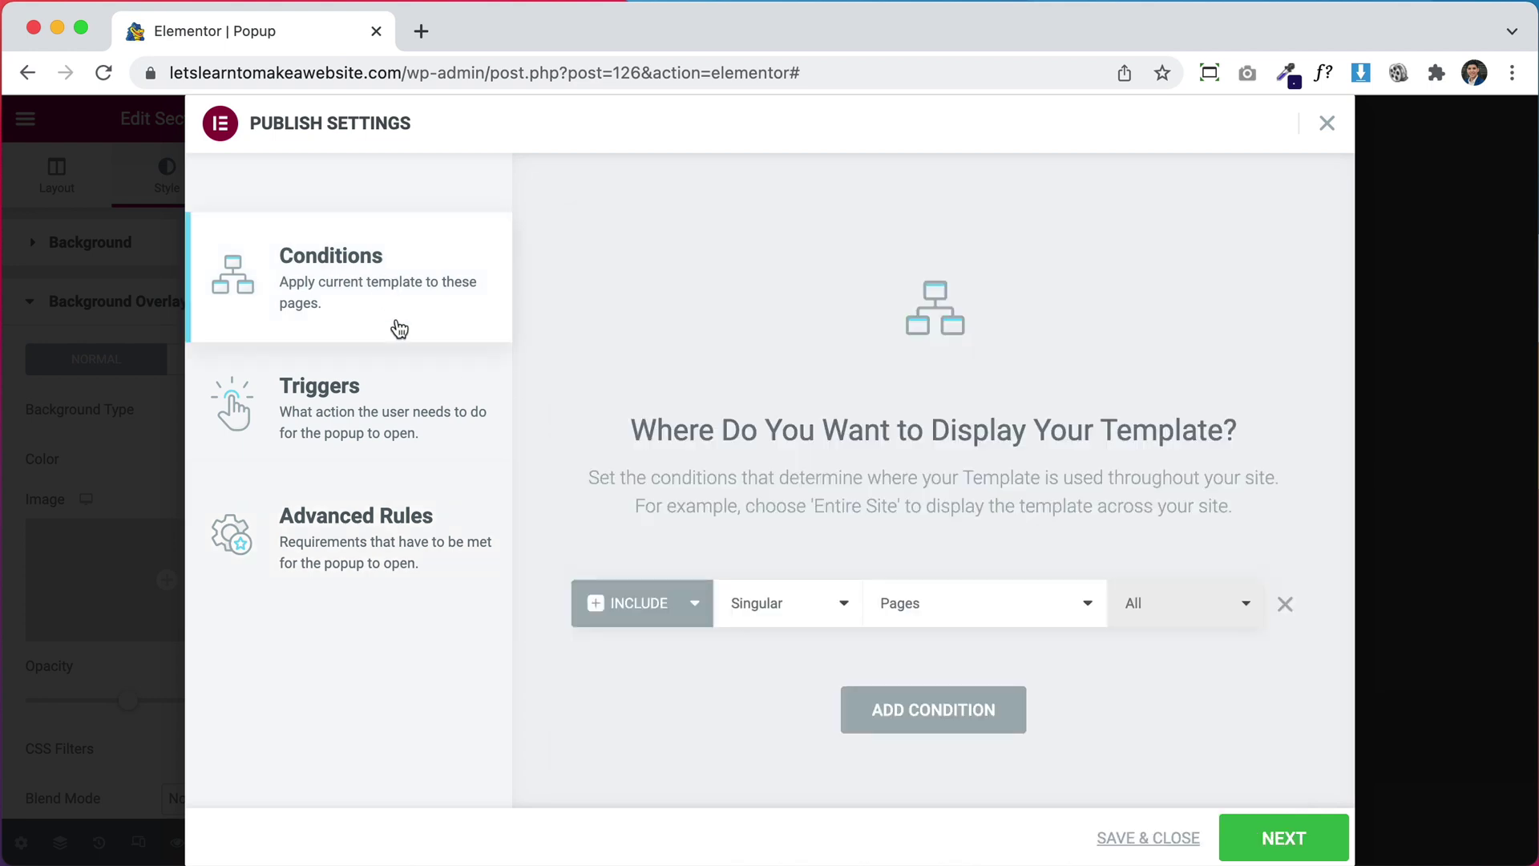
{"action": "left_click", "coordinate": [413, 409]}
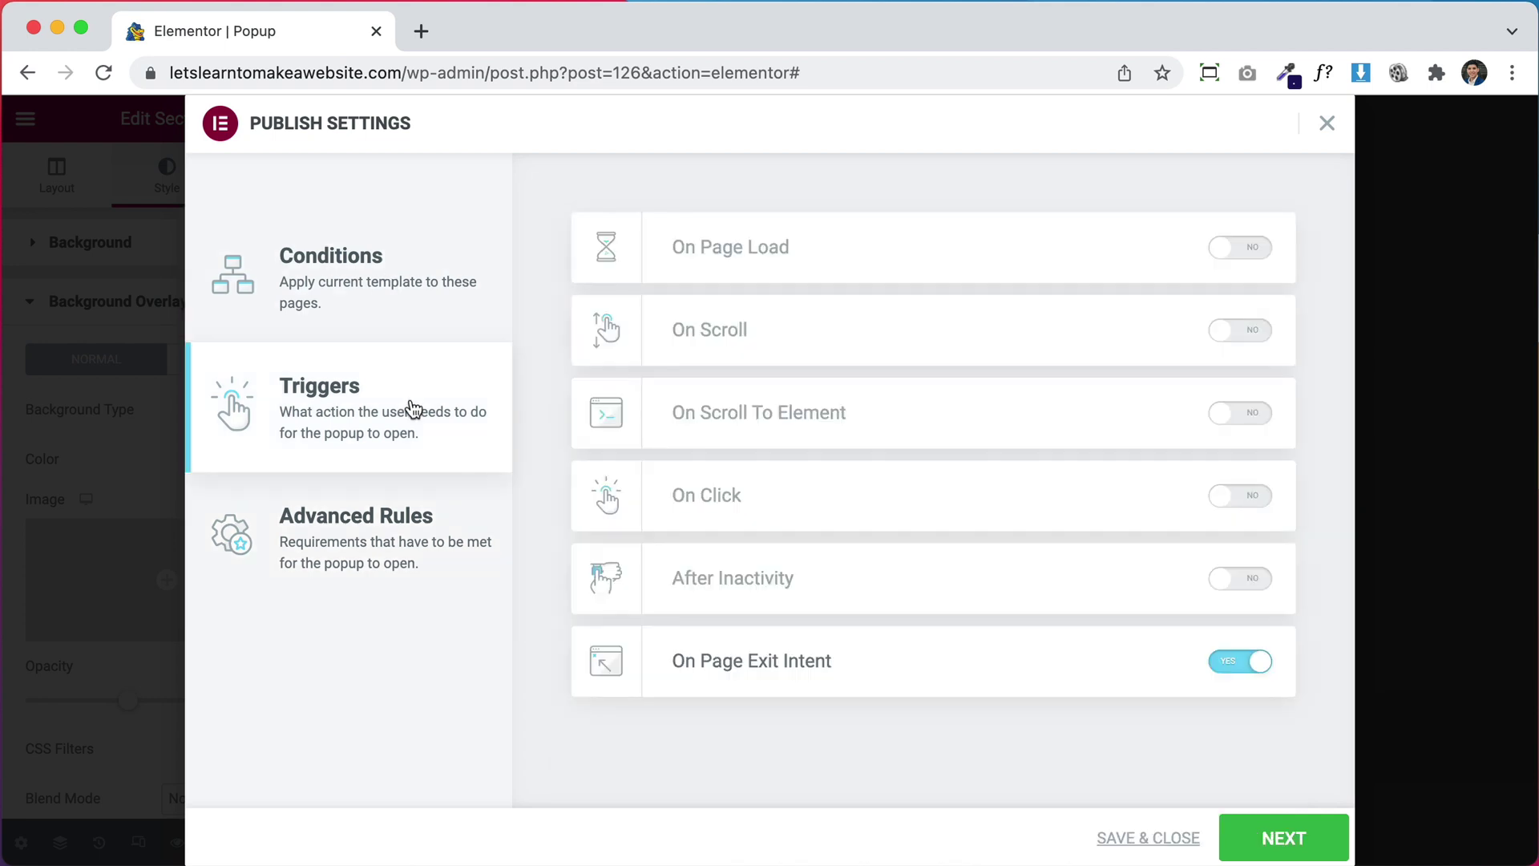
{"action": "left_click", "coordinate": [1278, 838]}
{"action": "left_click", "coordinate": [1303, 842]}
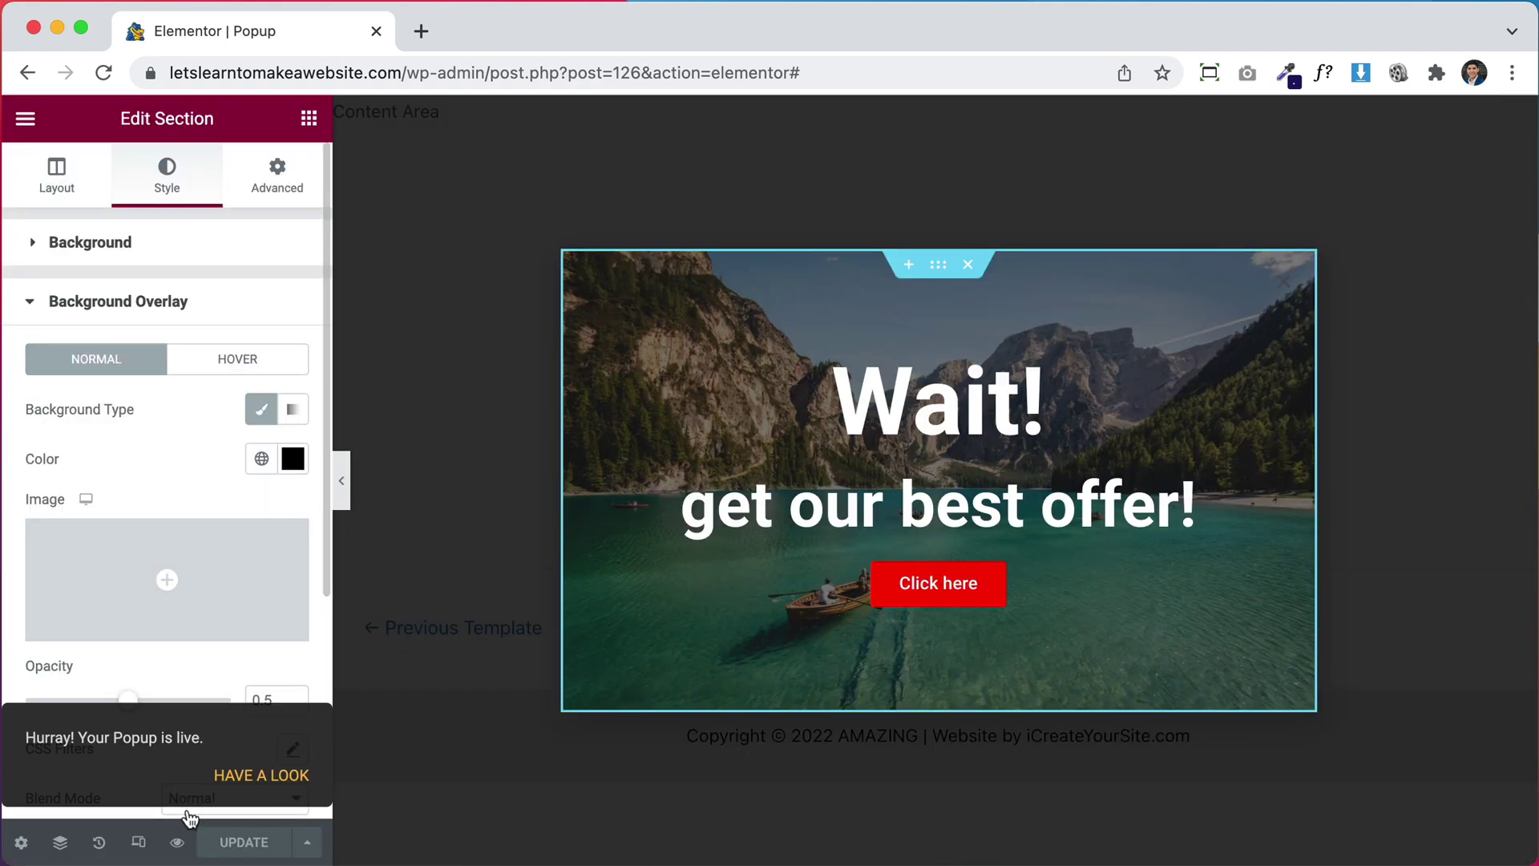
{"action": "left_click", "coordinate": [177, 843]}
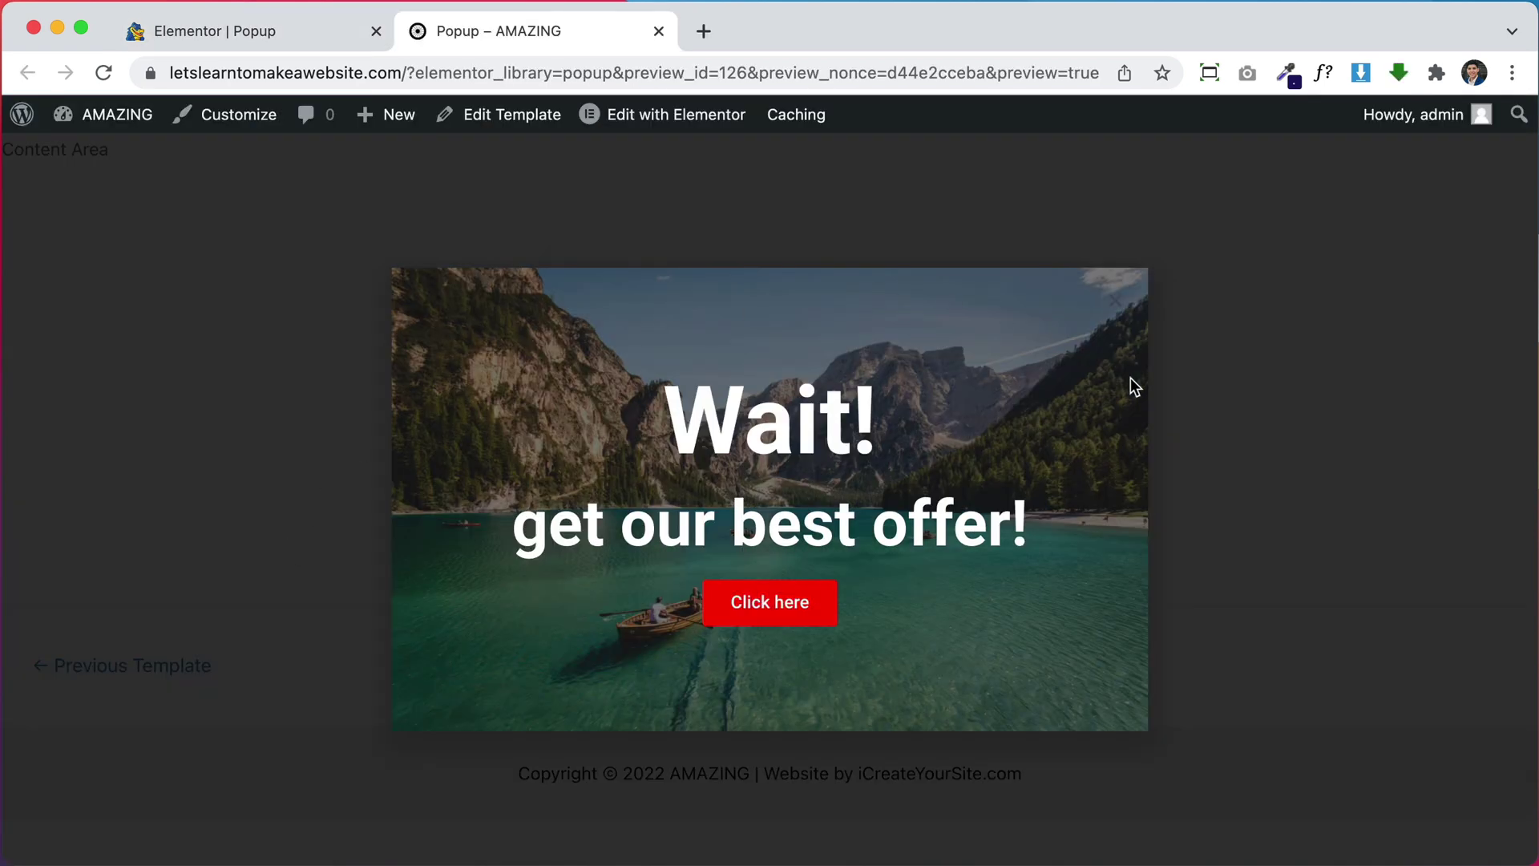
Step: Dismiss the preview popup and load the site's home page from its bare domain
{"action": "left_click", "coordinate": [1114, 301]}
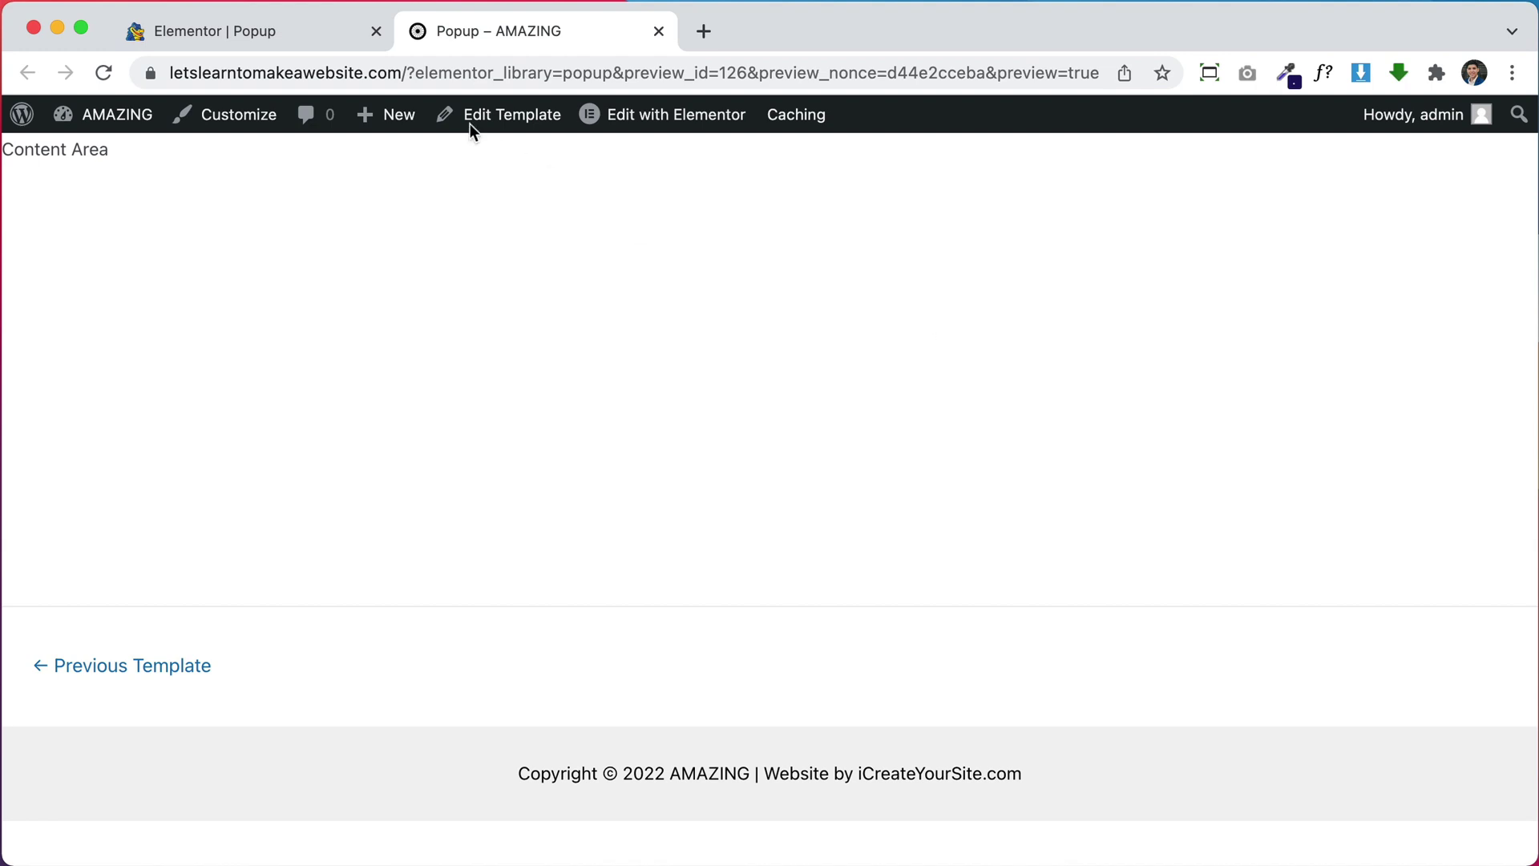
{"action": "left_click", "coordinate": [406, 73]}
{"action": "key", "text": "shift+End"}
{"action": "key", "text": "Delete"}
{"action": "key", "text": "Return"}
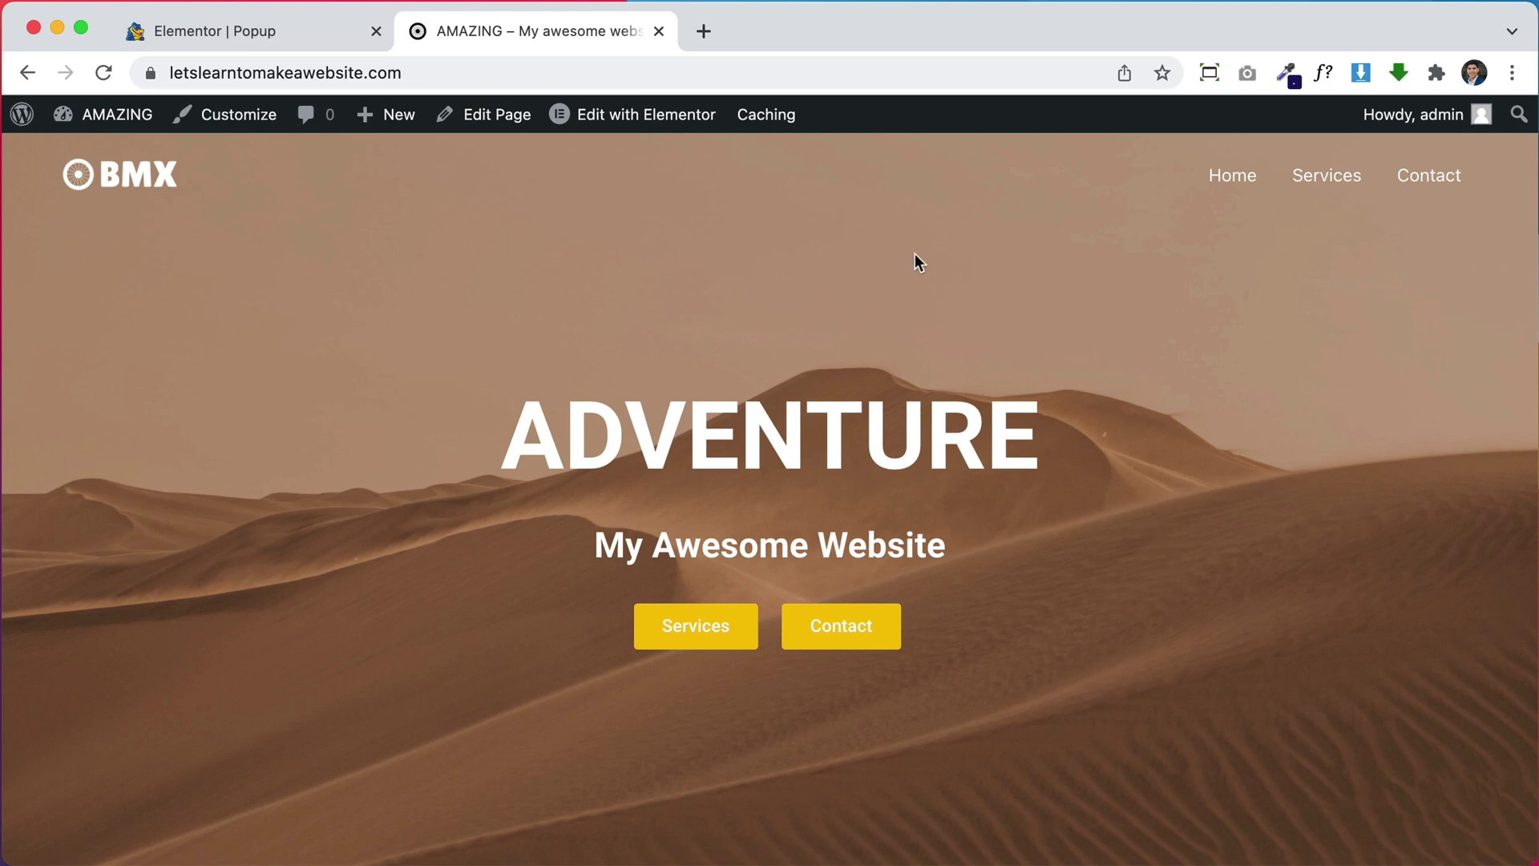
Step: Trigger the Wait! popup by leaving the page, then close it and check the page
{"action": "mouse_move", "coordinate": [744, 31]}
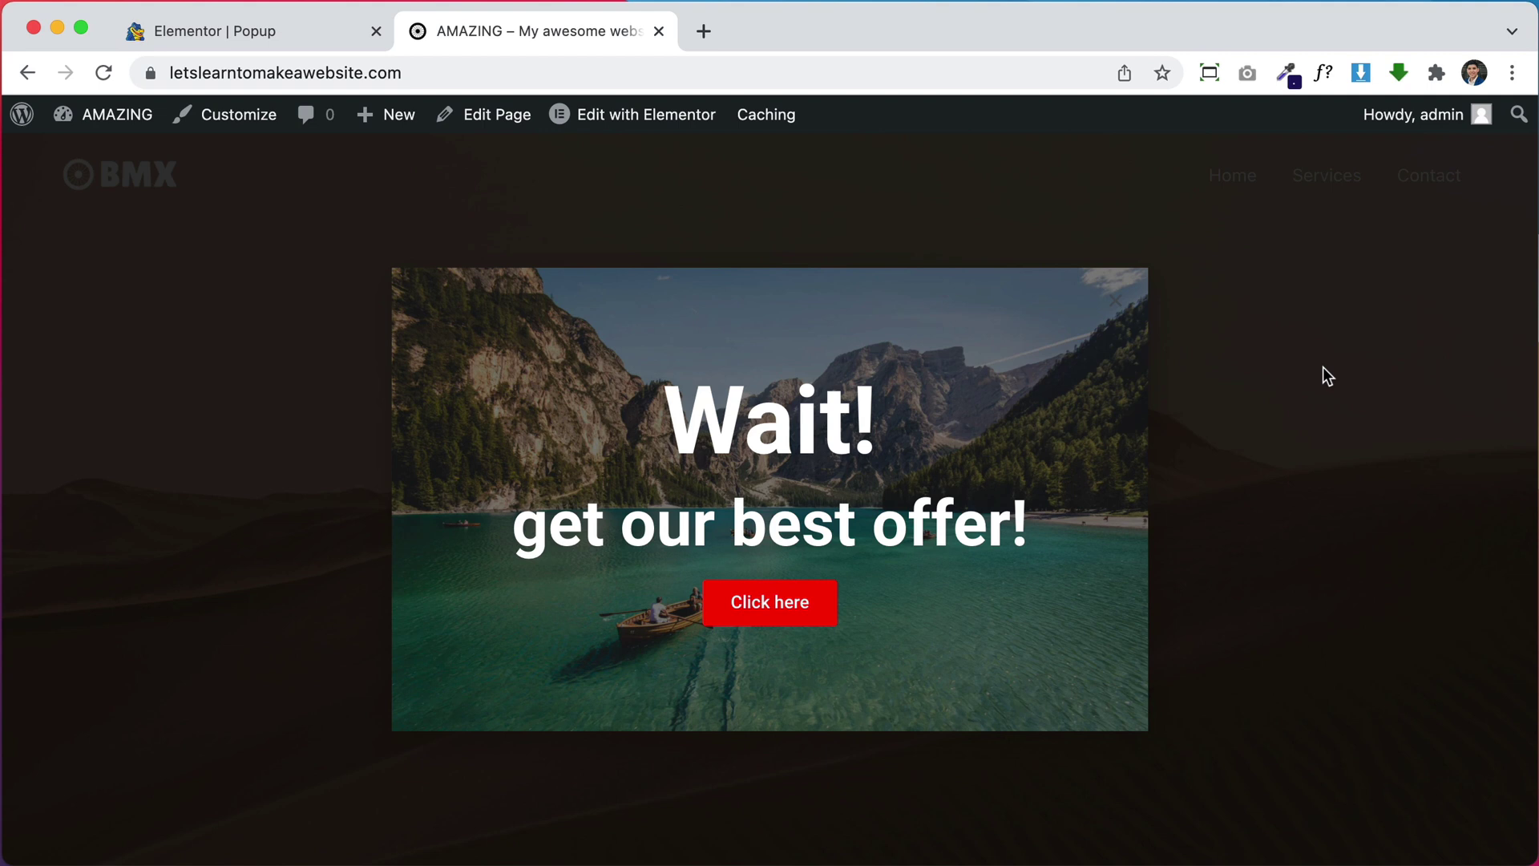
{"action": "left_click", "coordinate": [1124, 302]}
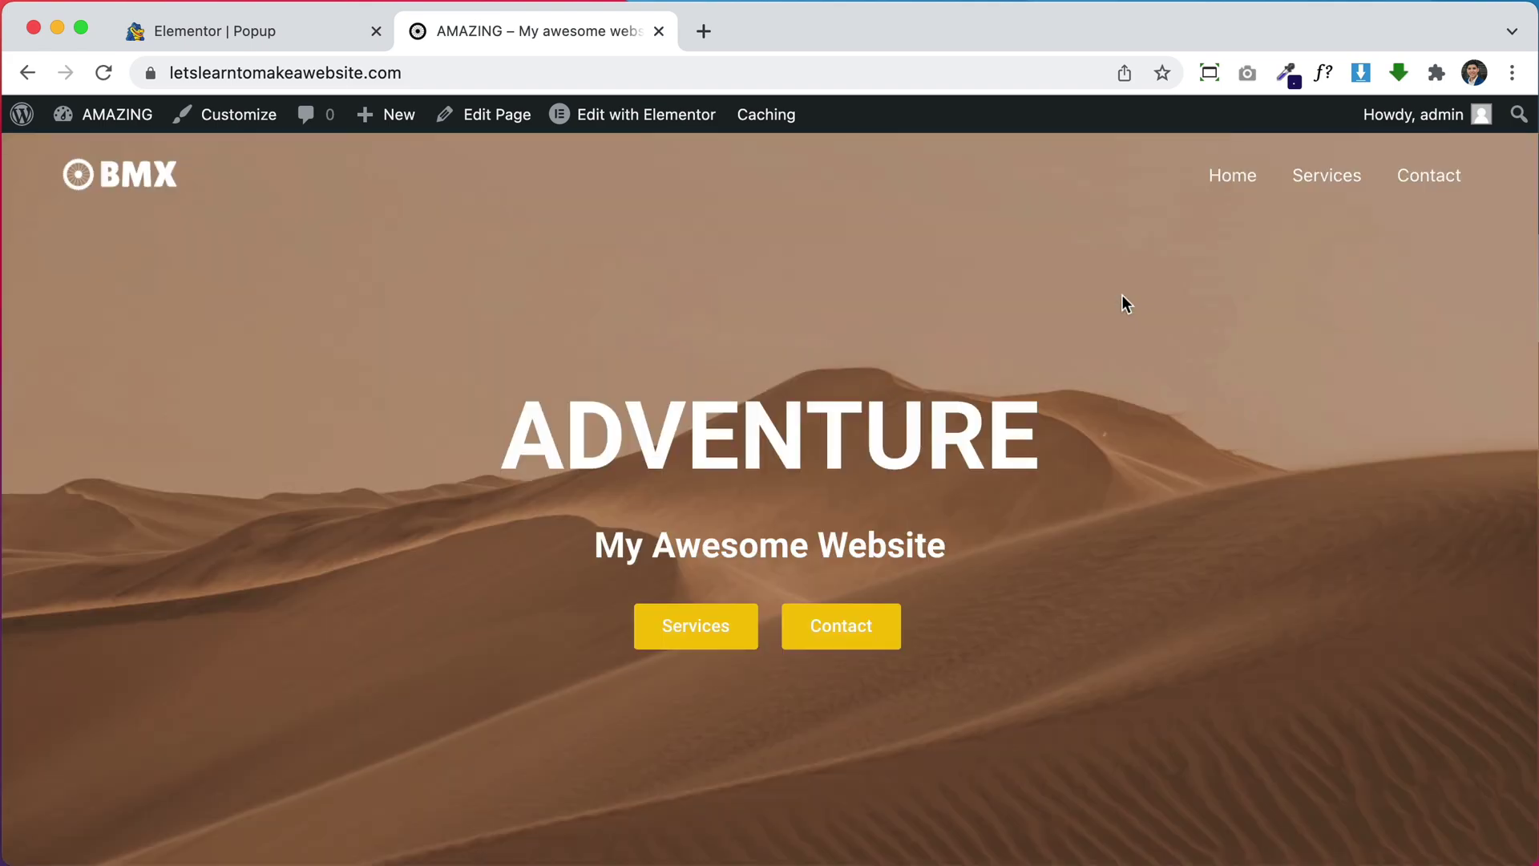
{"action": "scroll", "coordinate": [1201, 465], "scroll_direction": "down", "scroll_amount": 15}
{"action": "scroll", "coordinate": [1008, 554], "scroll_direction": "down", "scroll_amount": 8}
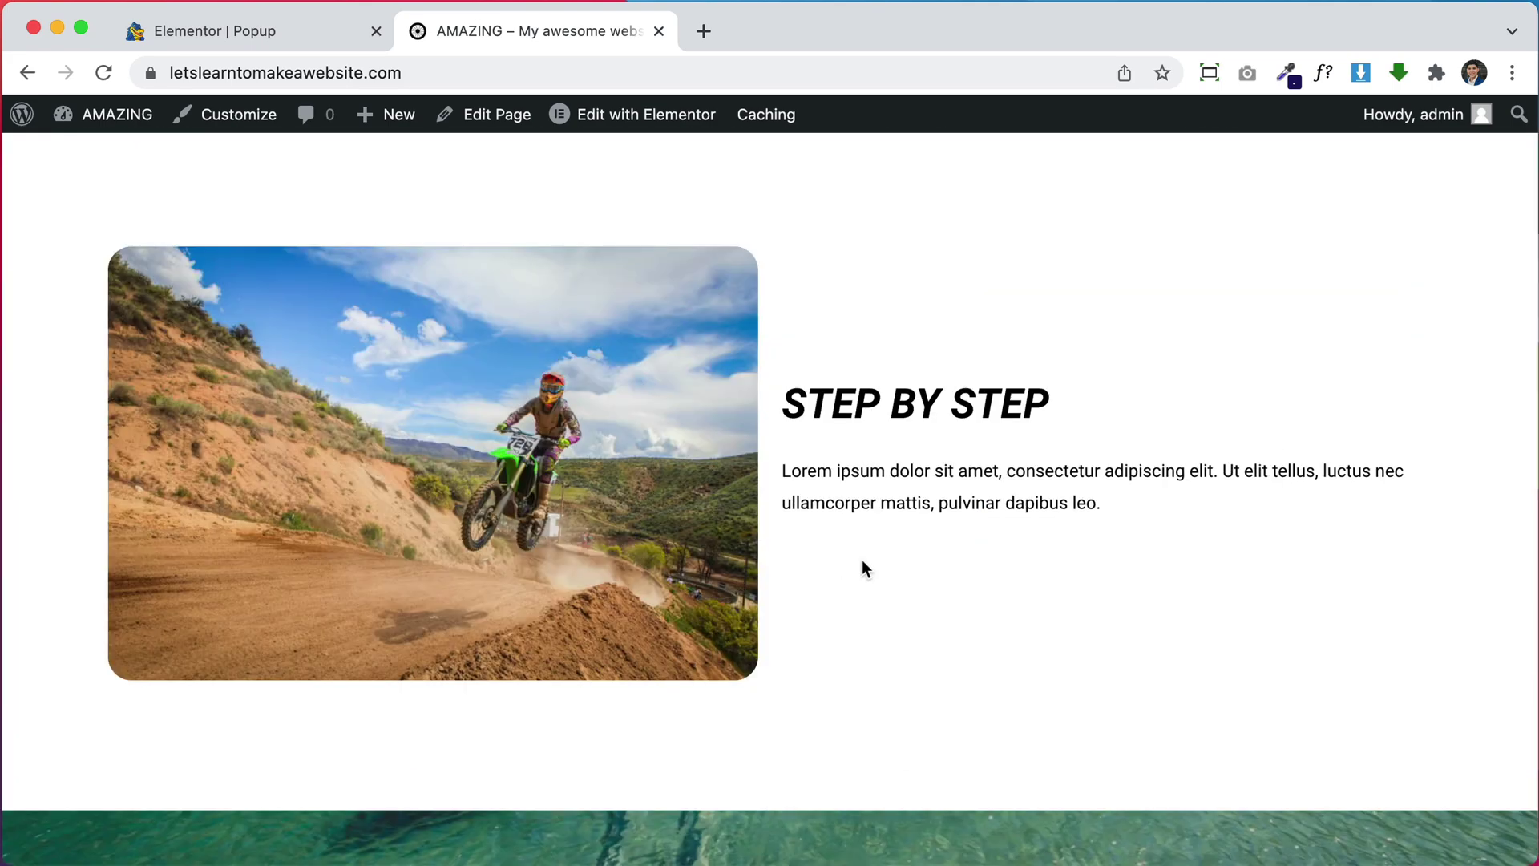
{"action": "scroll", "coordinate": [862, 559], "scroll_direction": "up", "scroll_amount": 10}
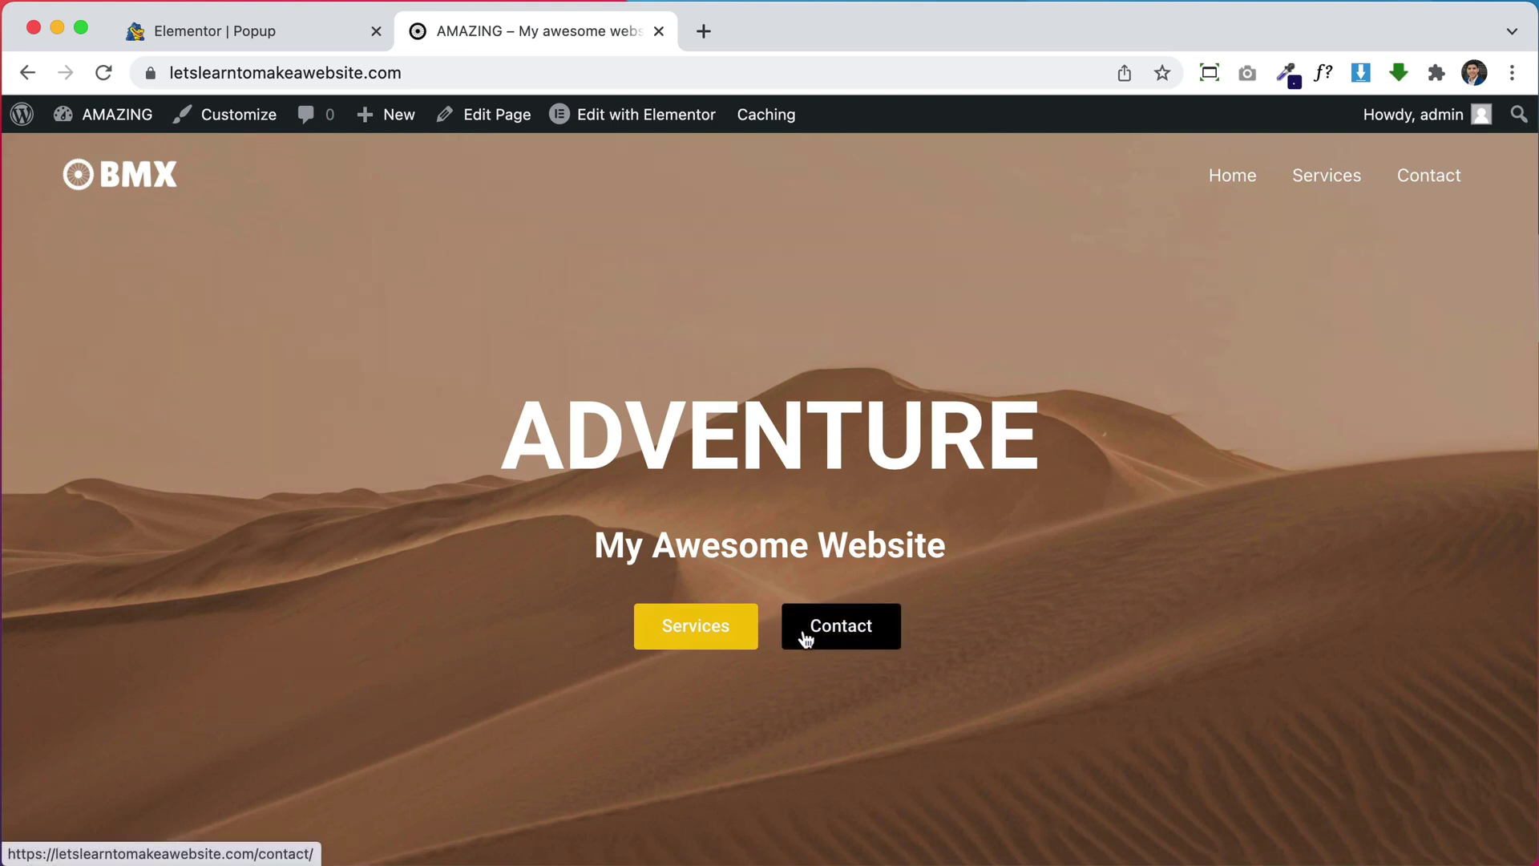
Step: Change the popup's display condition to Exclude › Entire Site
{"action": "left_click", "coordinate": [268, 33]}
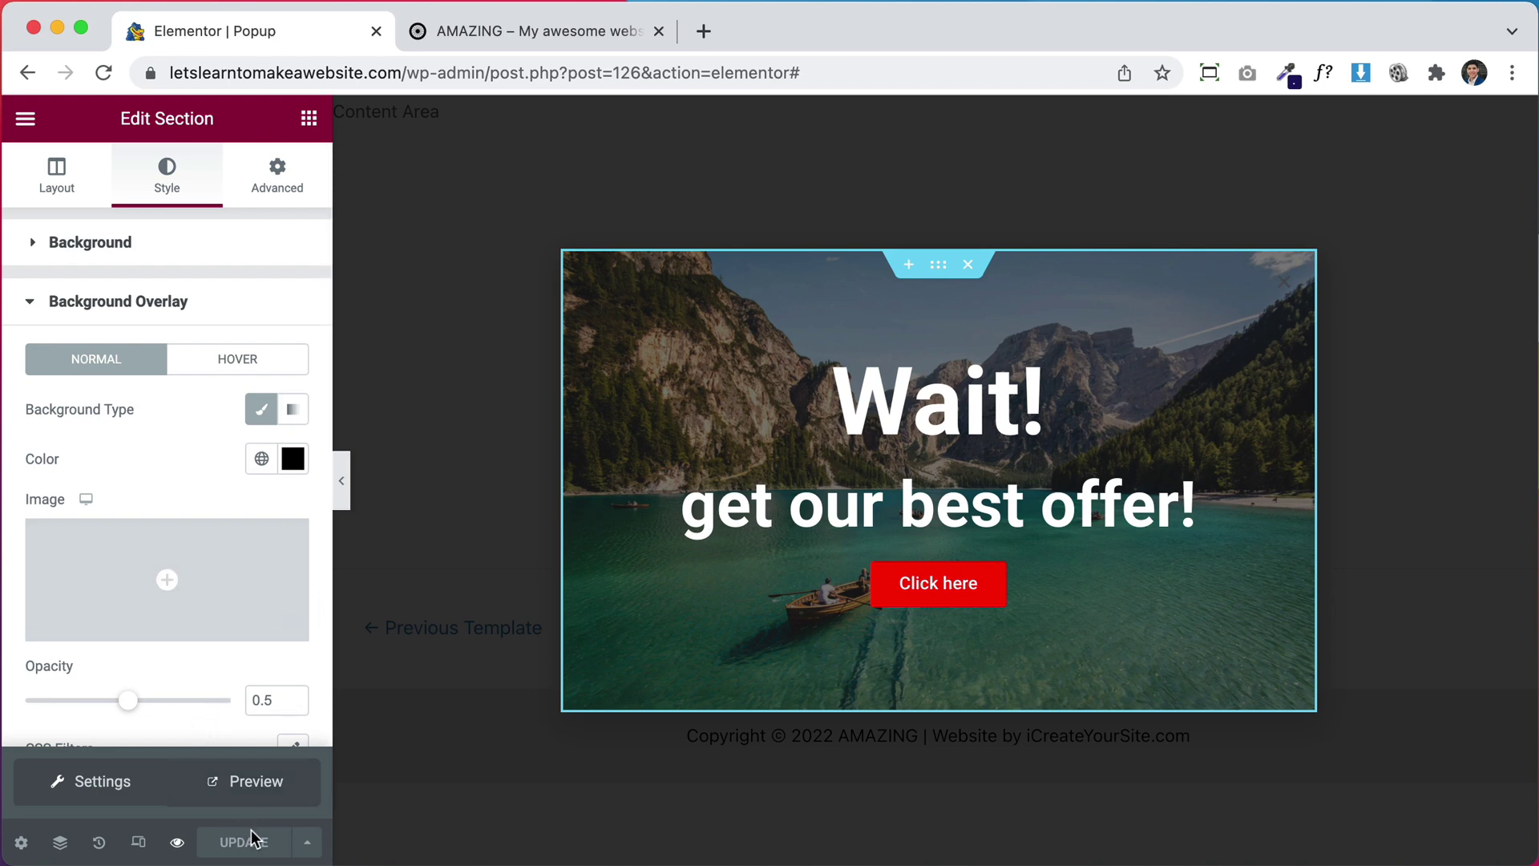
{"action": "left_click", "coordinate": [308, 846]}
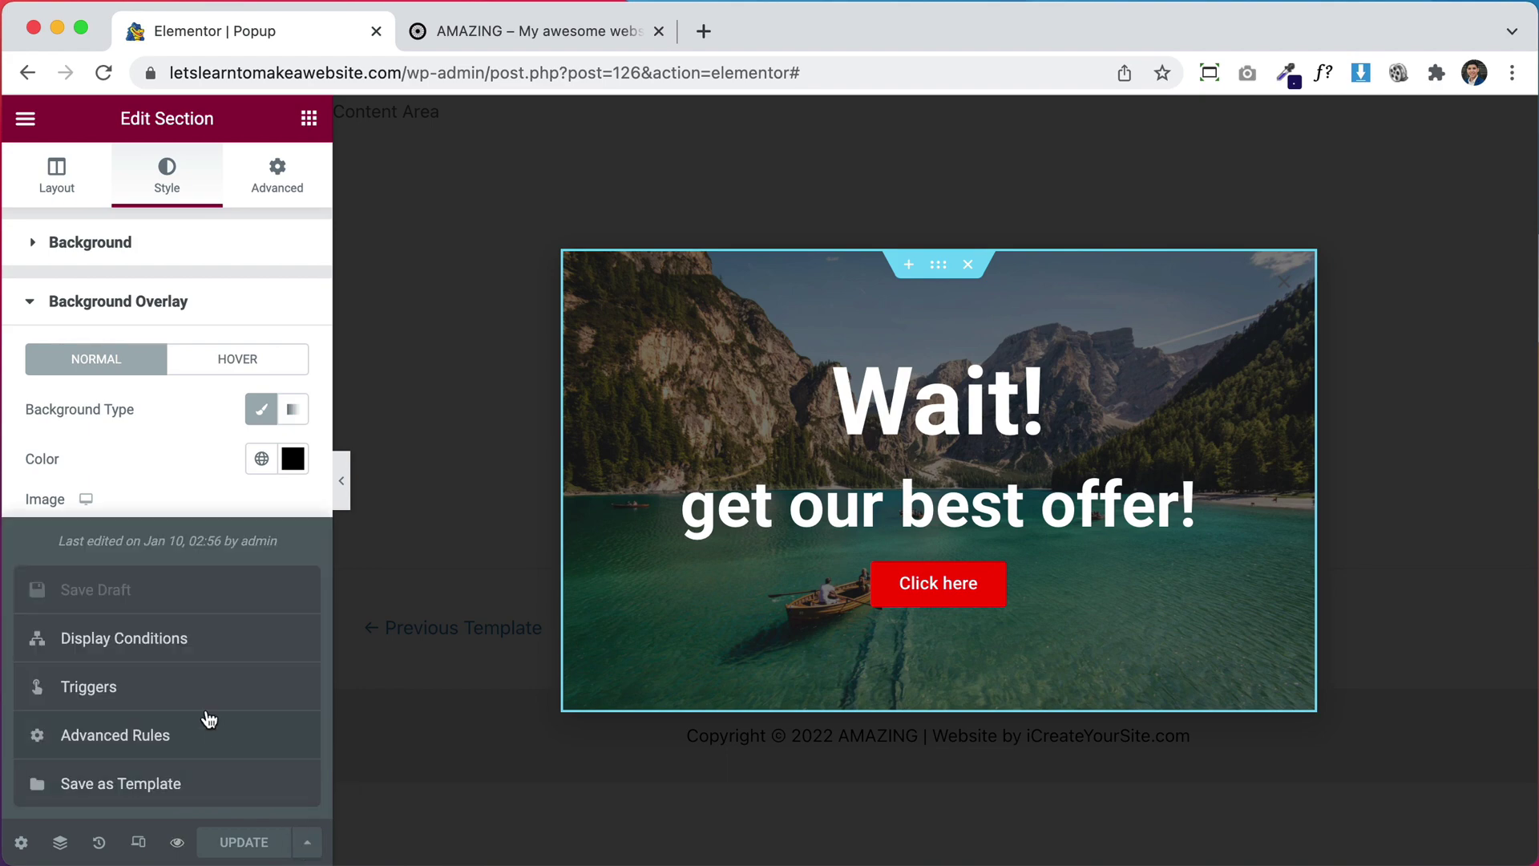
{"action": "left_click", "coordinate": [133, 641]}
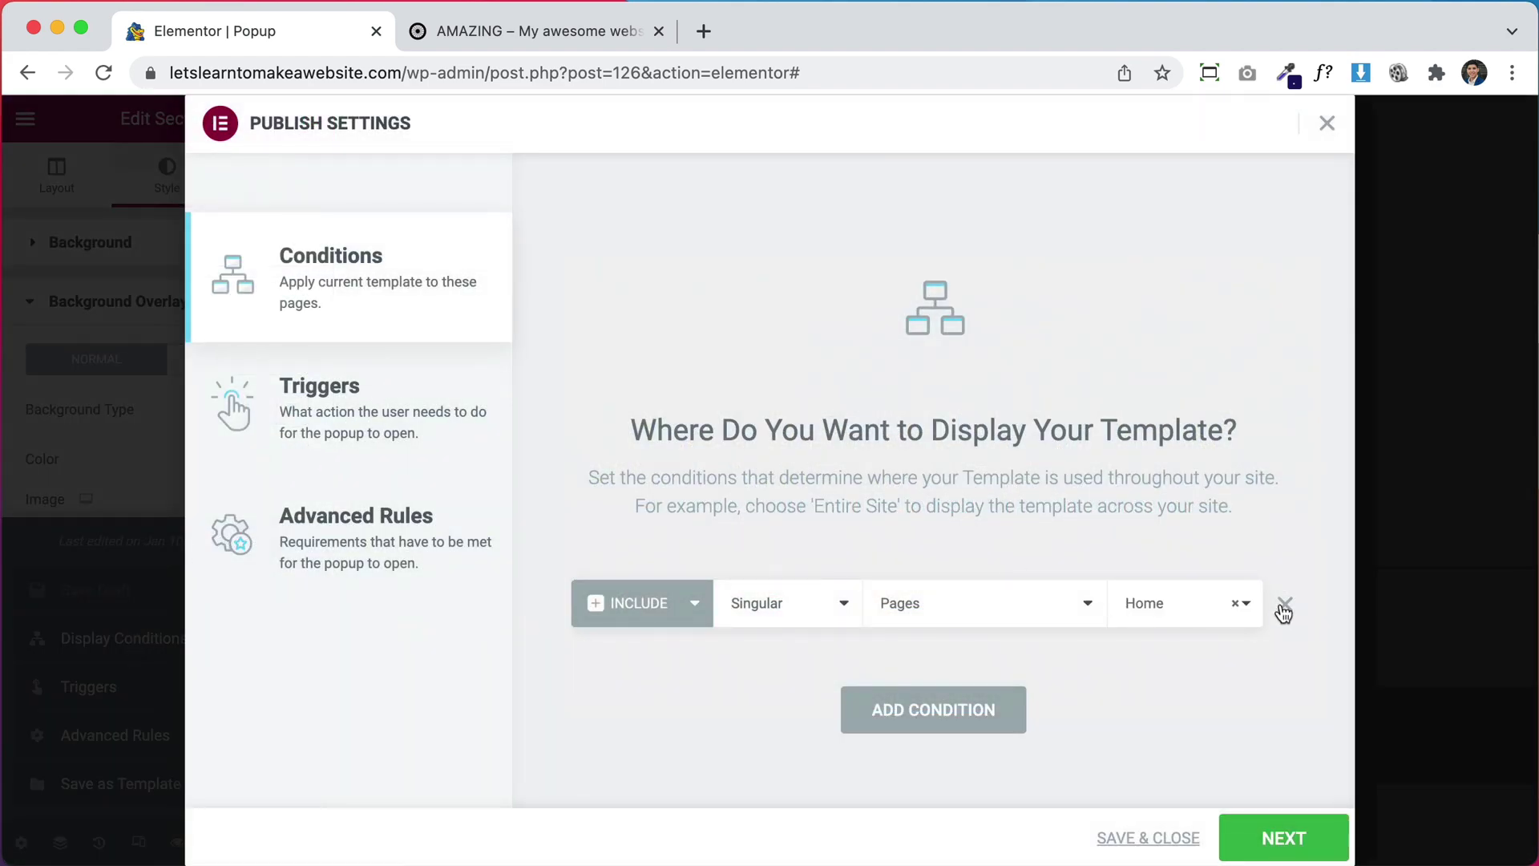
{"action": "left_click", "coordinate": [654, 612]}
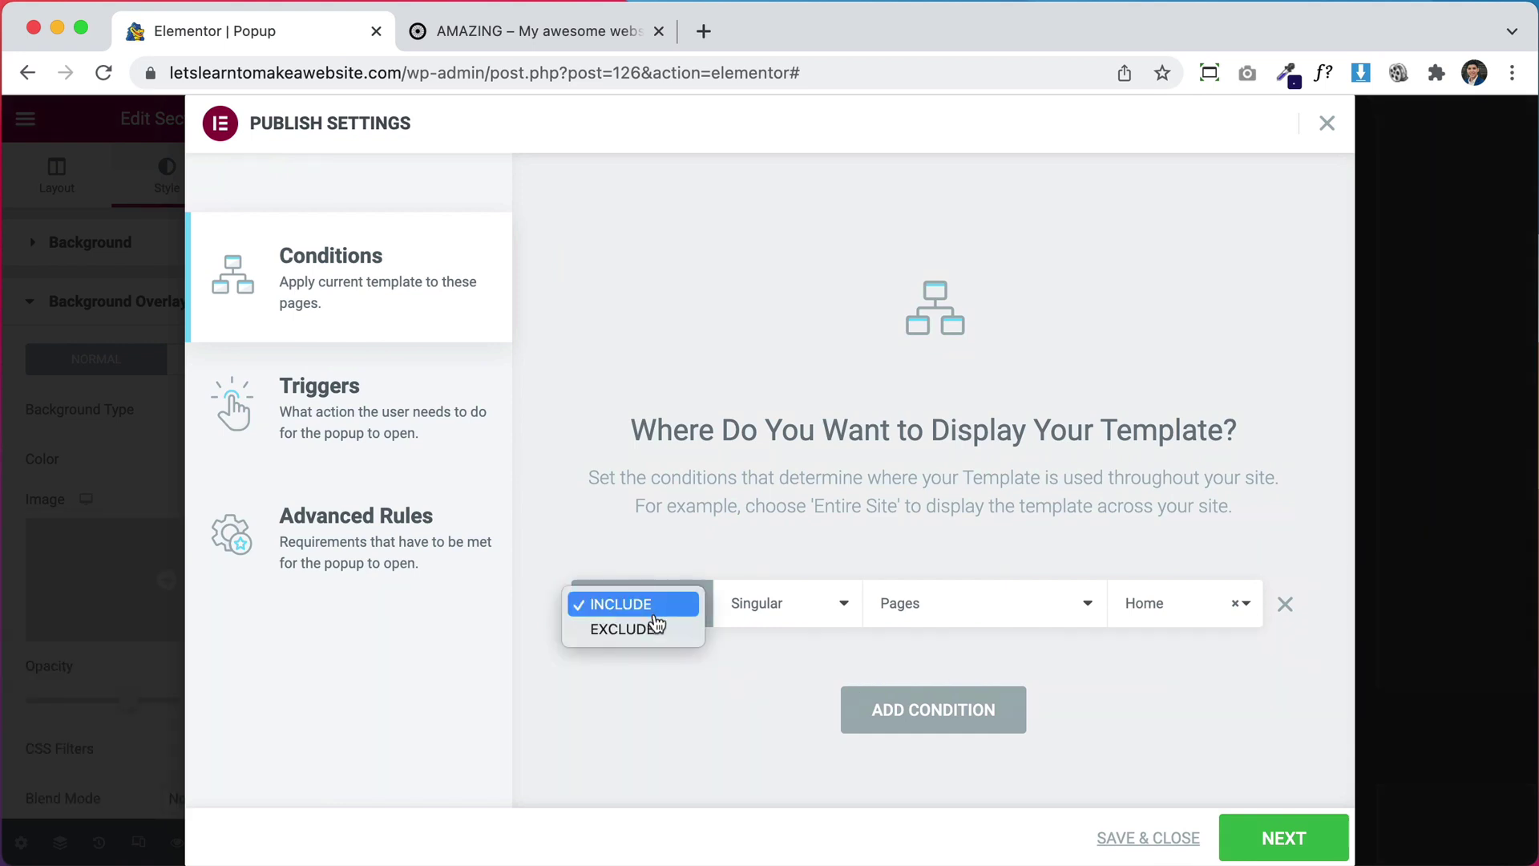
{"action": "left_click", "coordinate": [654, 628]}
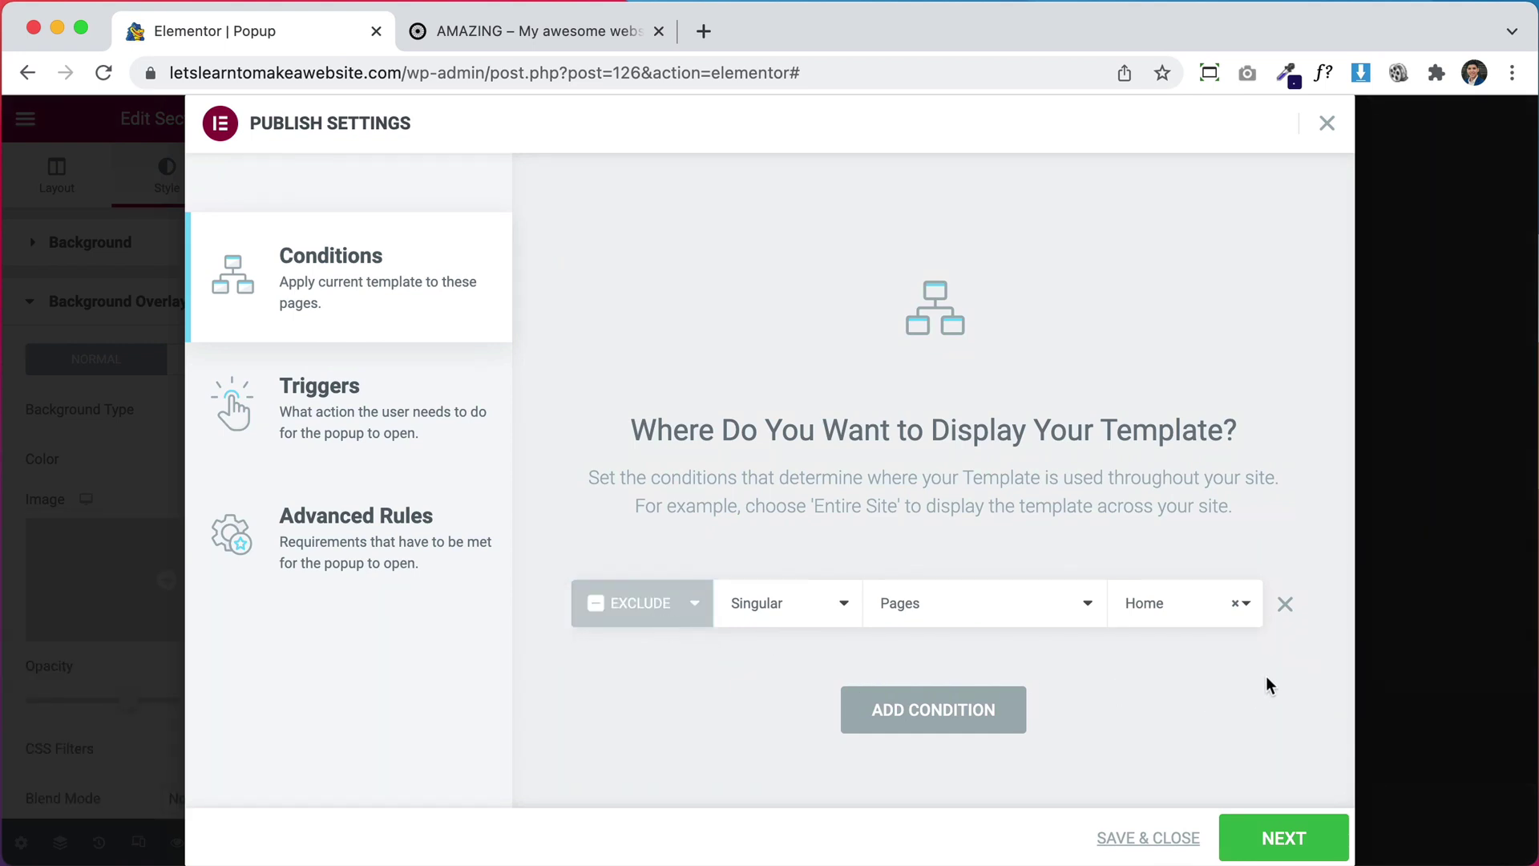
{"action": "left_click", "coordinate": [794, 611]}
{"action": "left_click", "coordinate": [783, 555]}
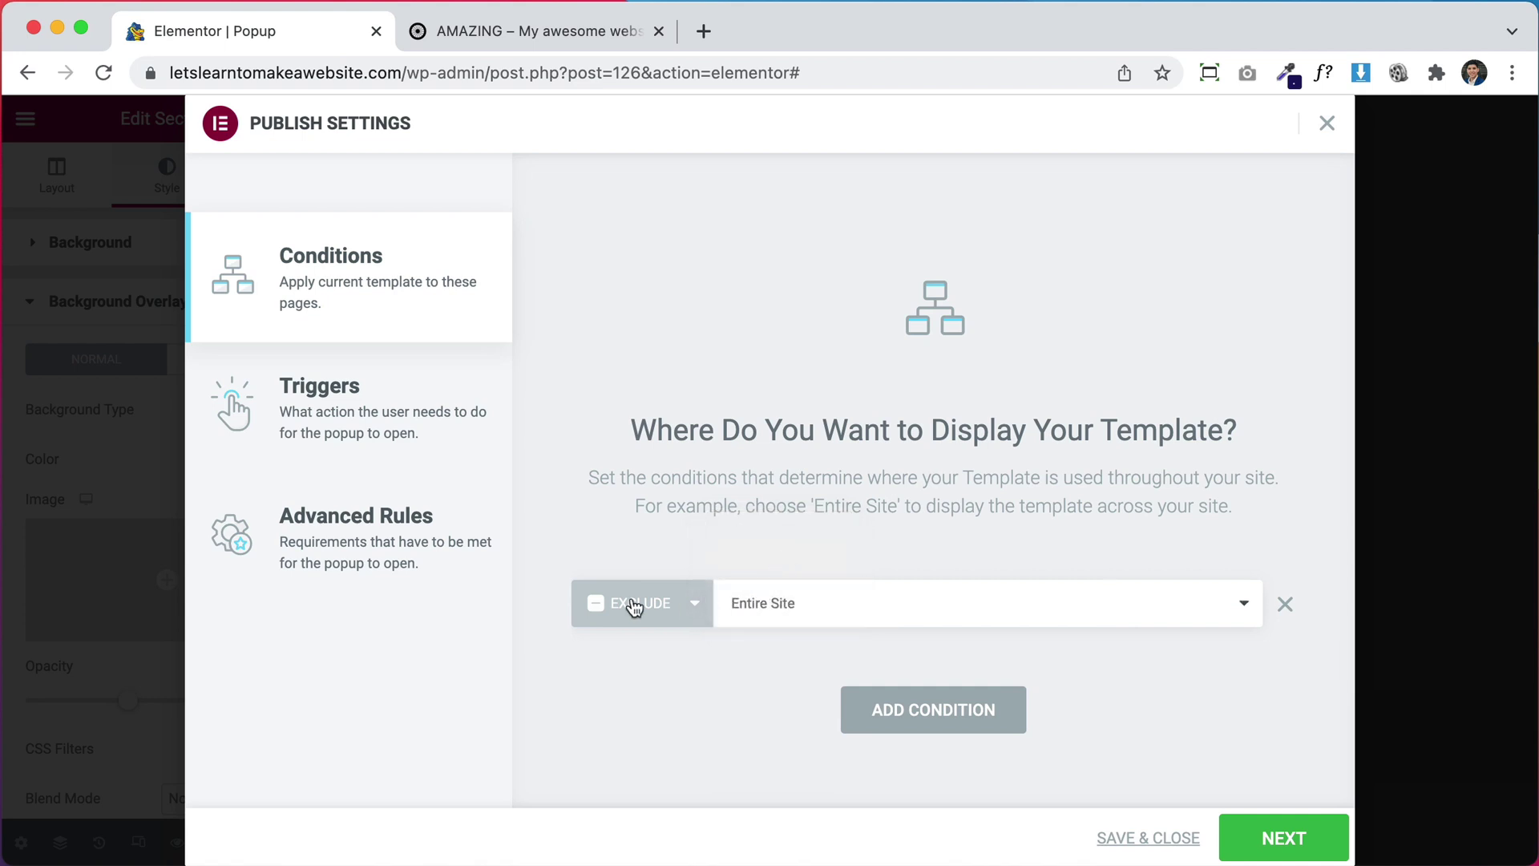
Step: Turn off the On Page Exit Intent trigger and step through the remaining settings
{"action": "left_click", "coordinate": [386, 434]}
{"action": "left_click", "coordinate": [1248, 663]}
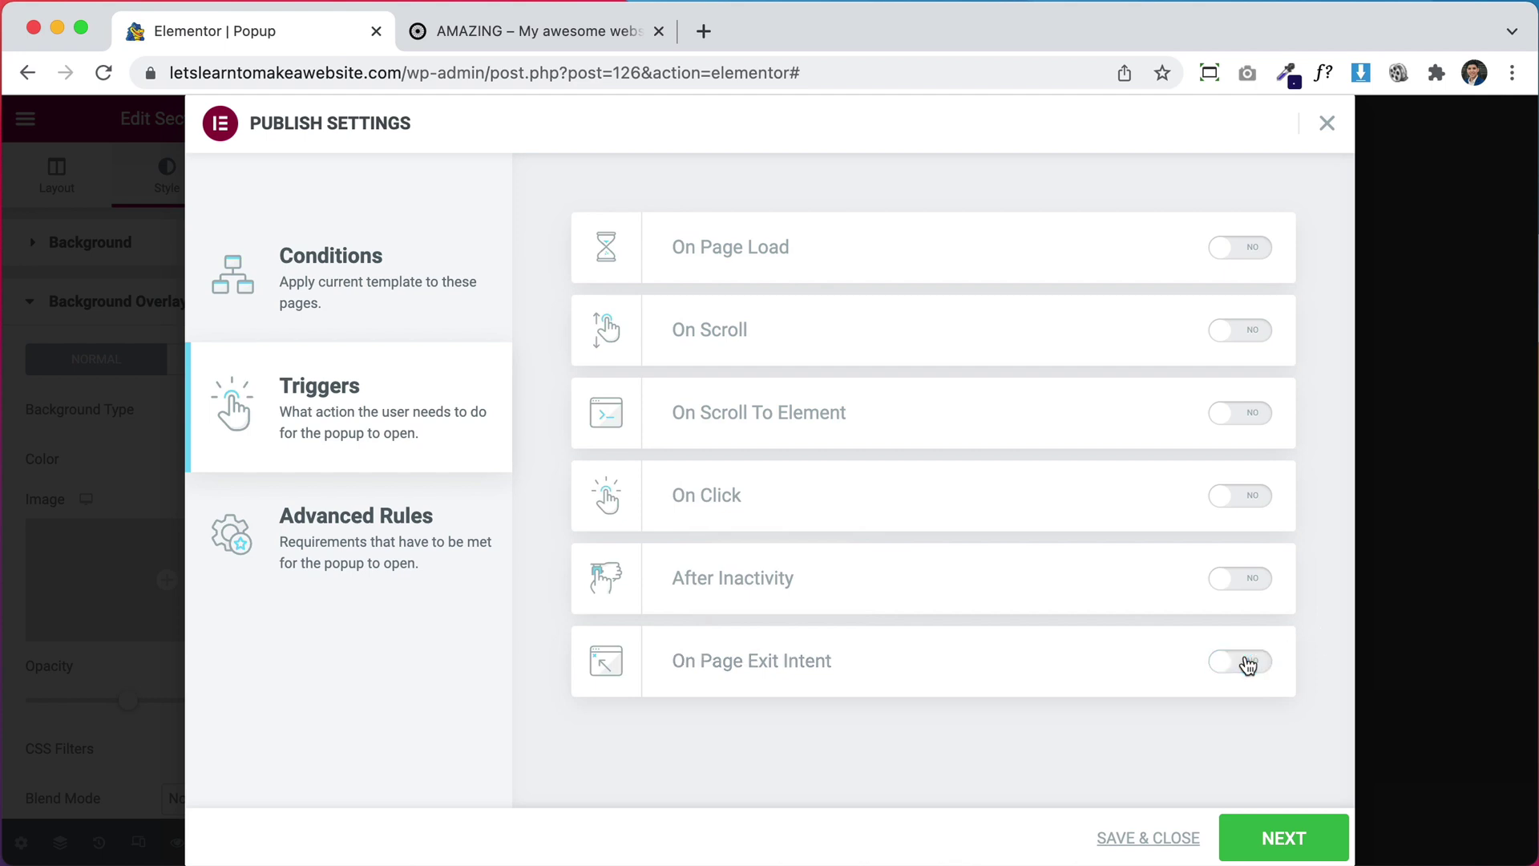
{"action": "left_click", "coordinate": [355, 317]}
{"action": "left_click", "coordinate": [381, 420]}
{"action": "left_click", "coordinate": [381, 537]}
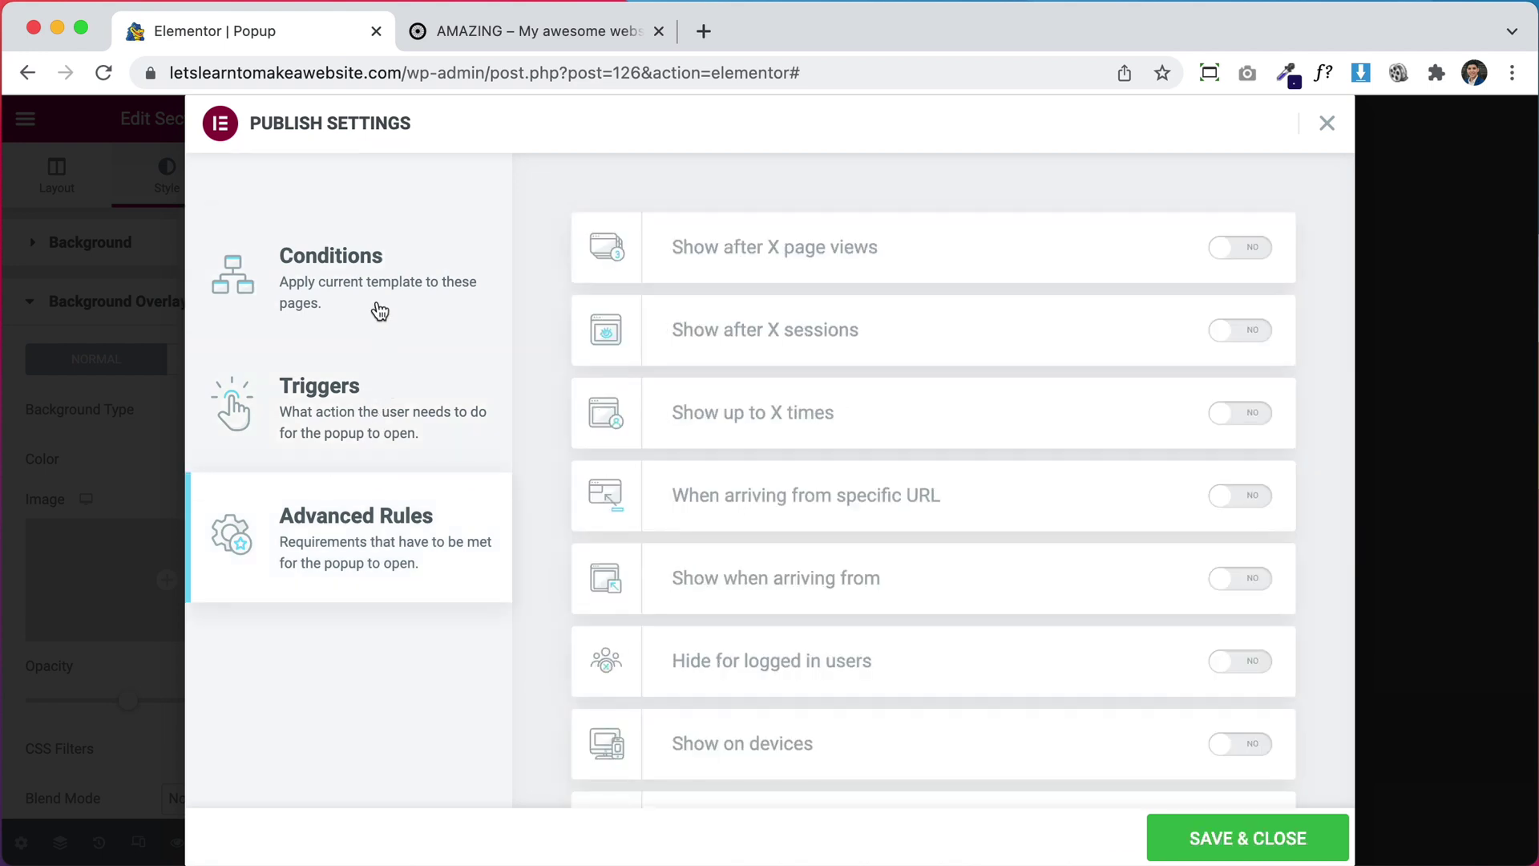
{"action": "left_click", "coordinate": [380, 308]}
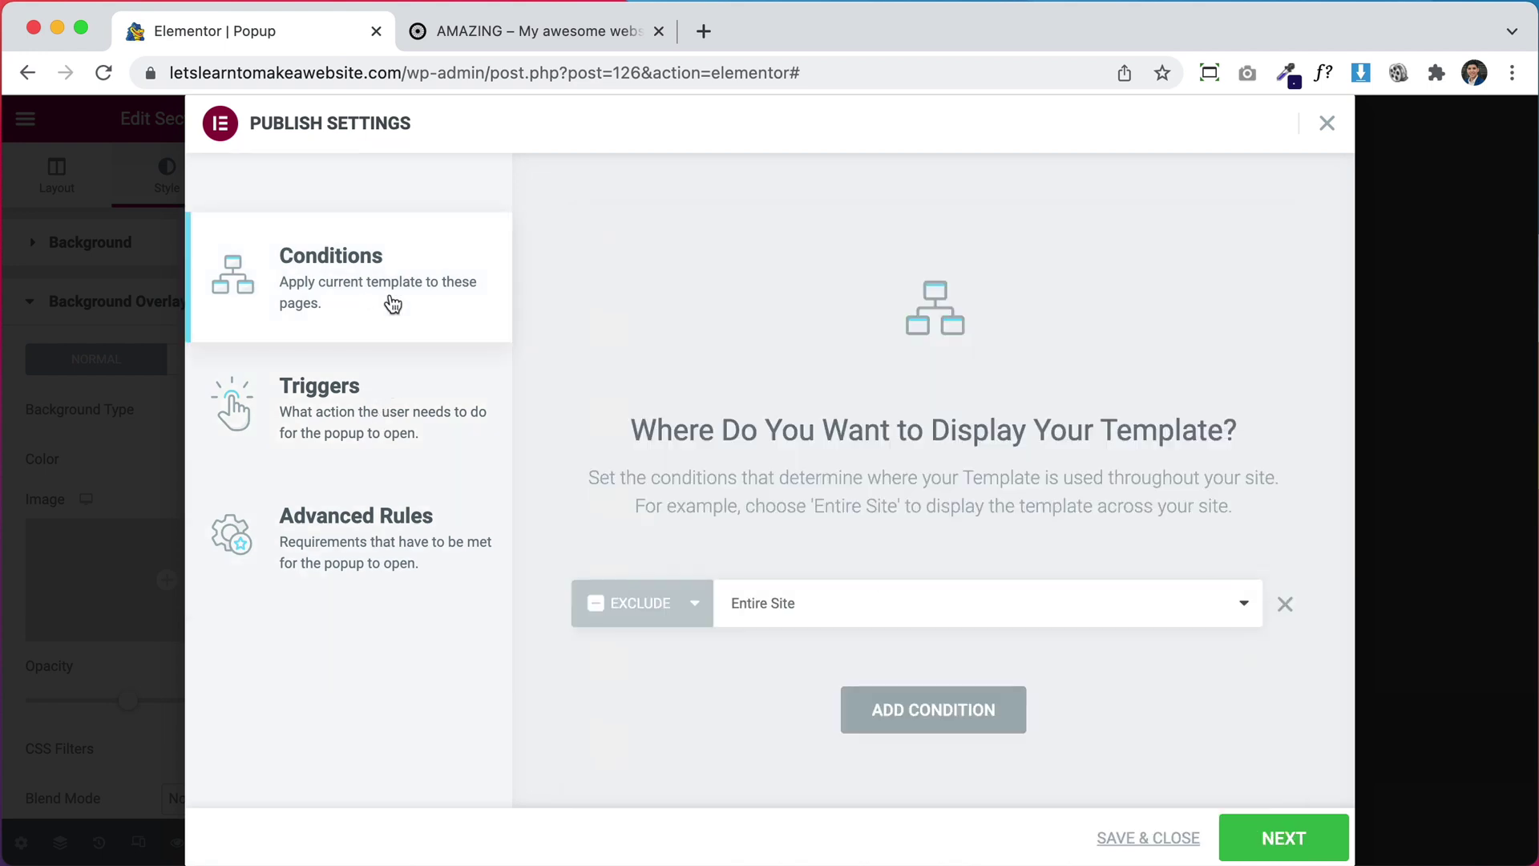
{"action": "left_click", "coordinate": [1285, 837]}
{"action": "left_click", "coordinate": [1298, 840]}
Step: Save the popup settings, close the popup editor, and open the Home page in Elementor
{"action": "left_click", "coordinate": [1298, 838]}
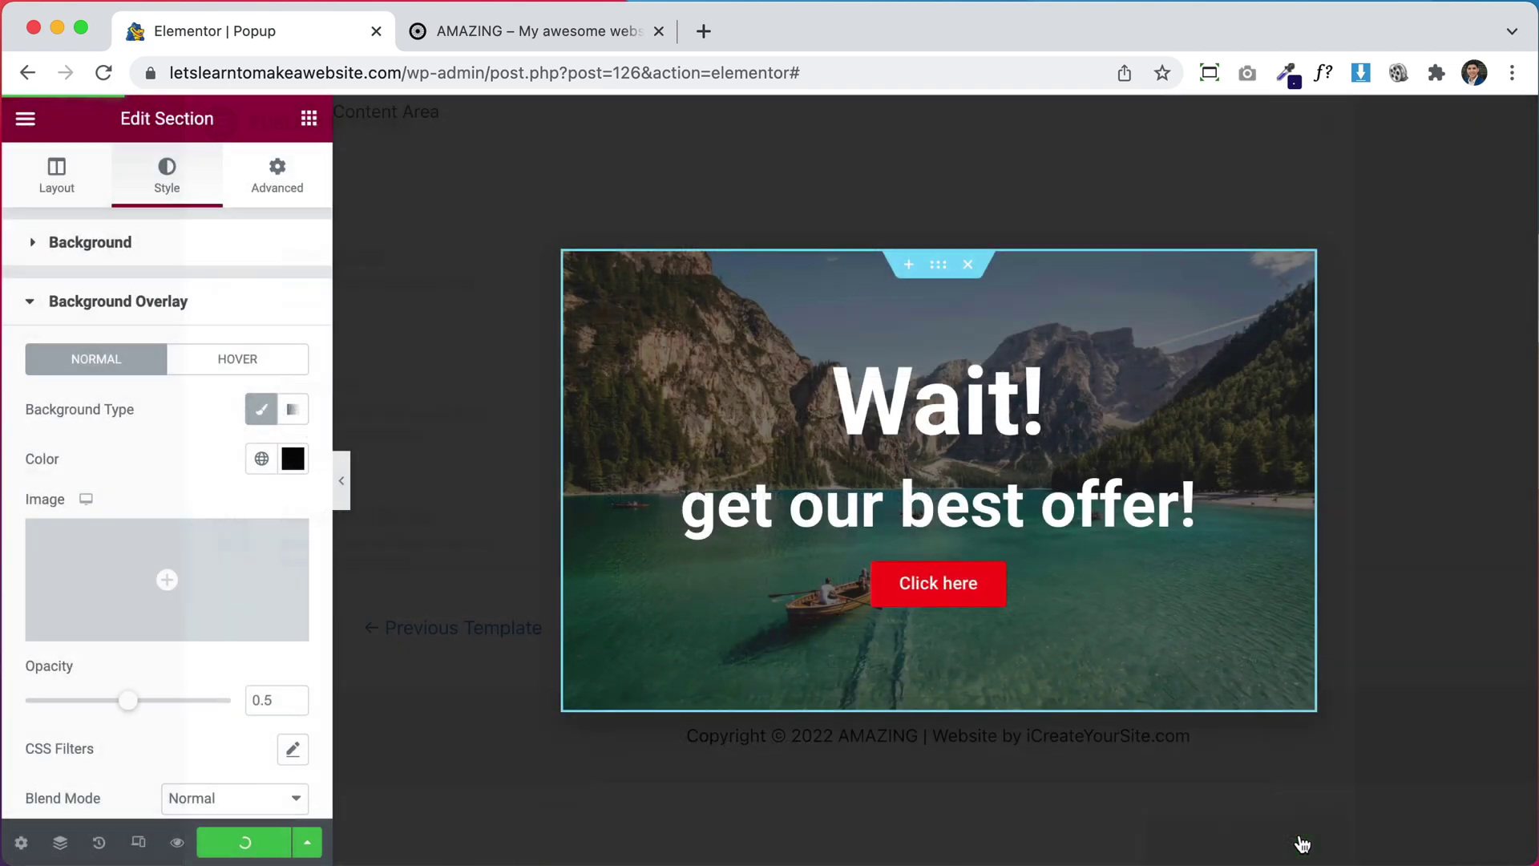
{"action": "key", "text": "ctrl+Tab"}
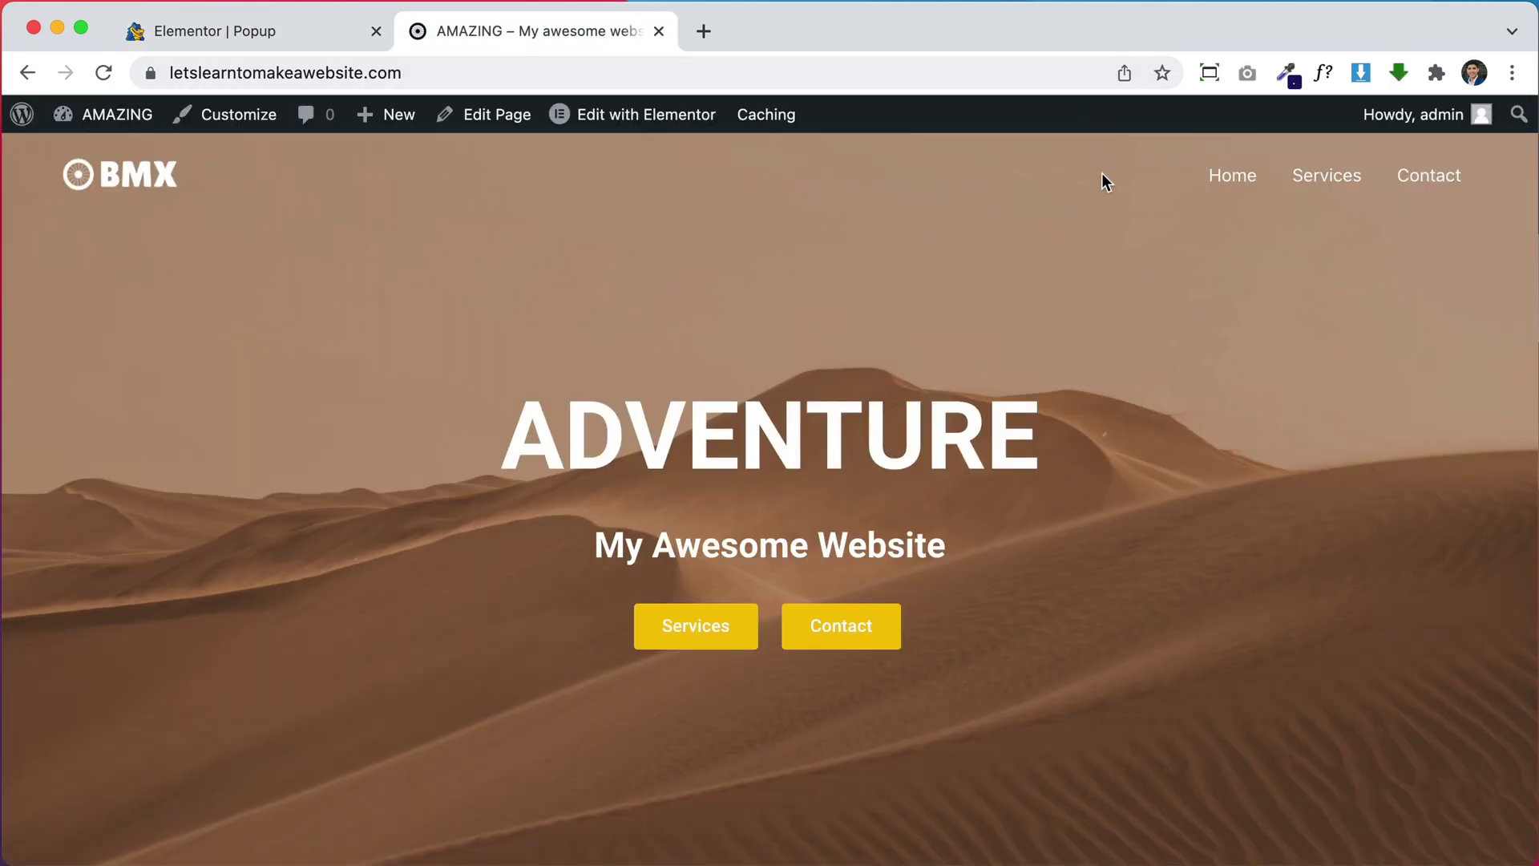
{"action": "left_click", "coordinate": [345, 44]}
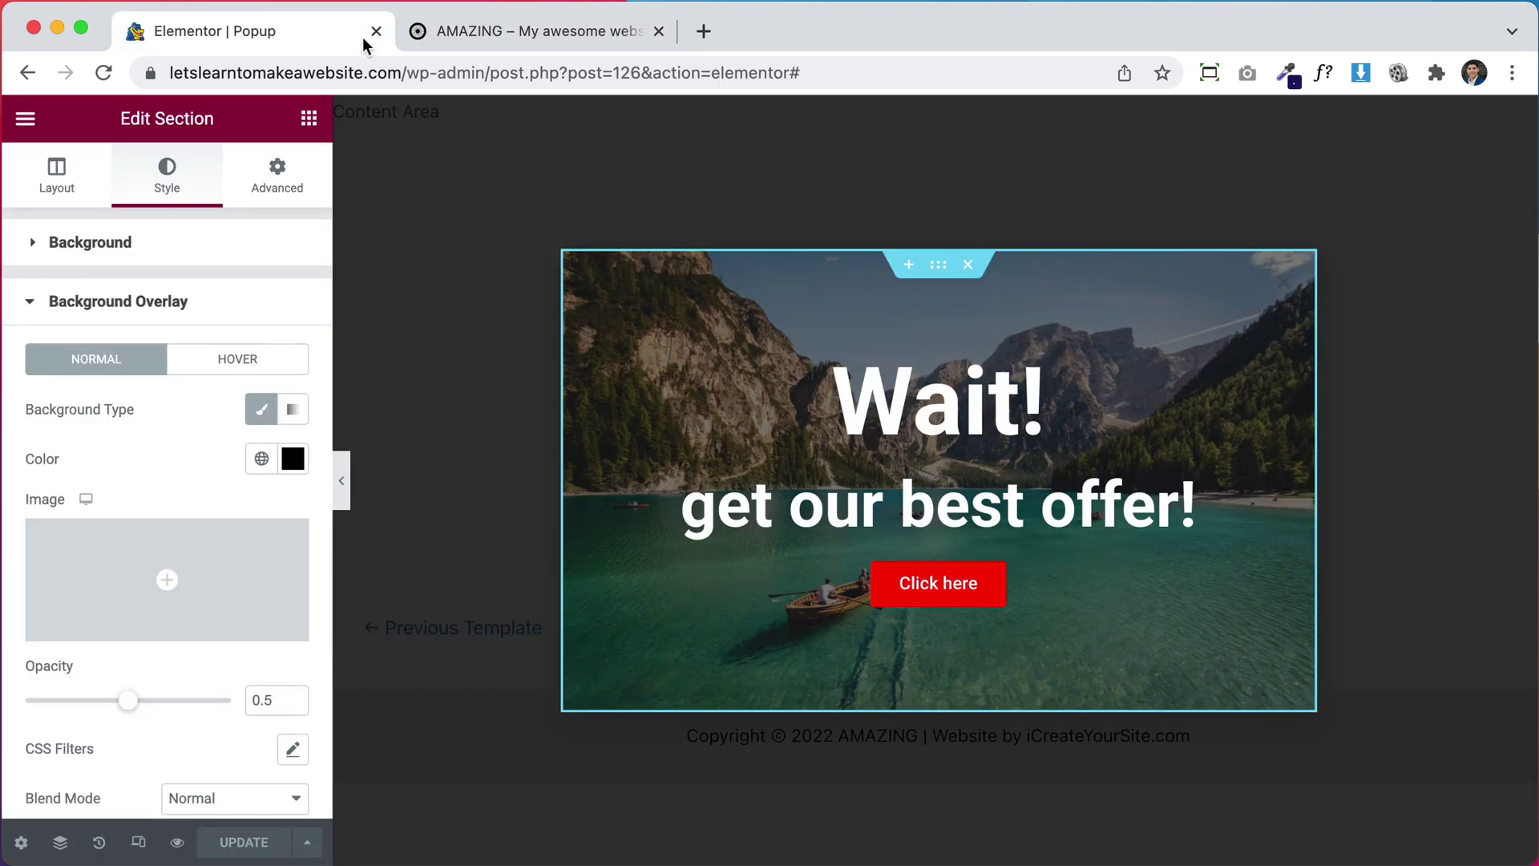
{"action": "left_click", "coordinate": [375, 32]}
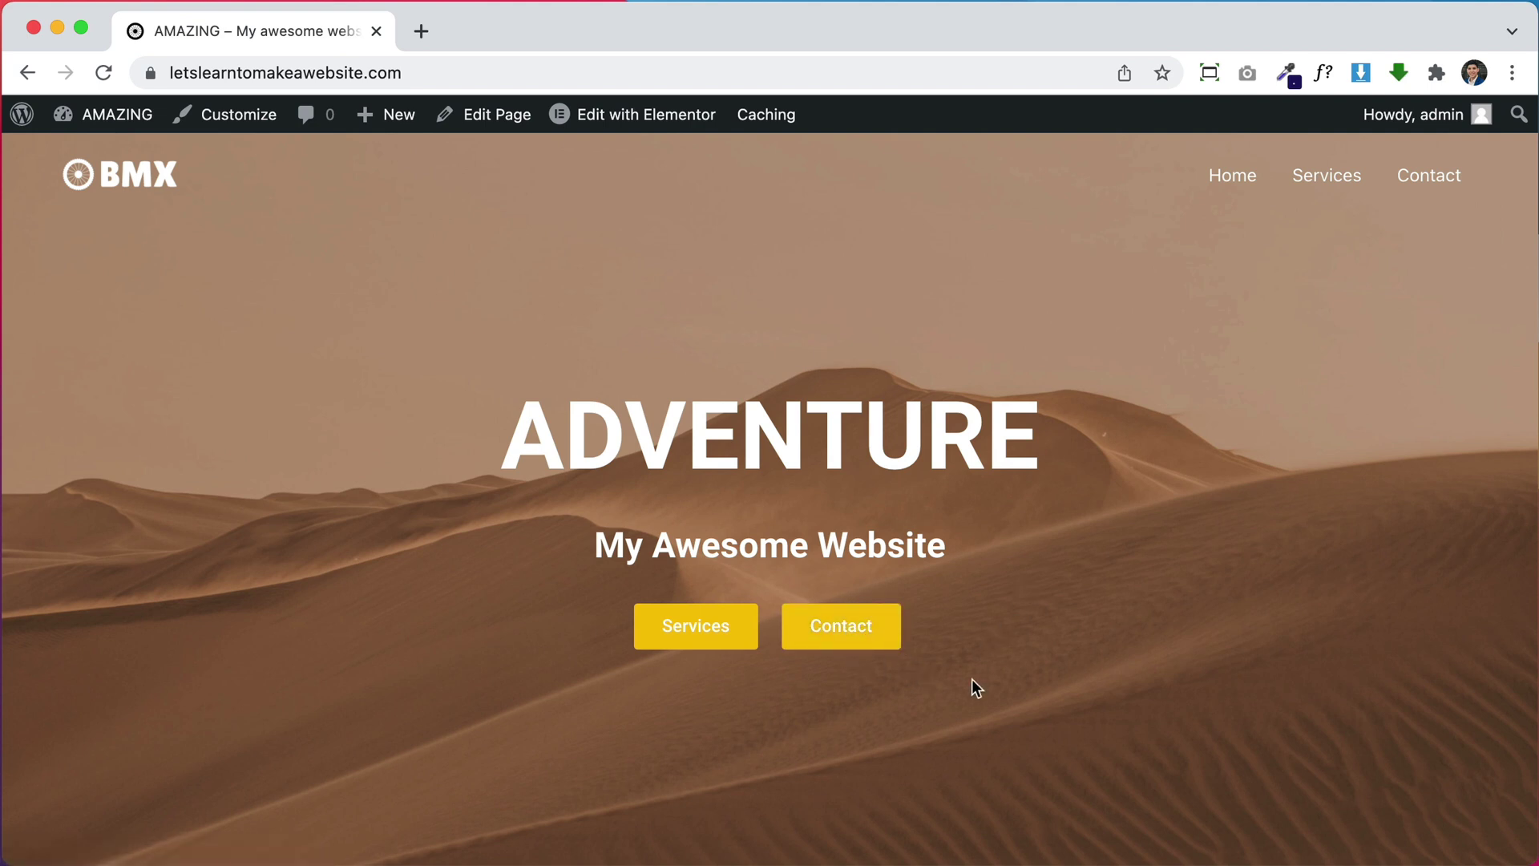
{"action": "left_click", "coordinate": [623, 117]}
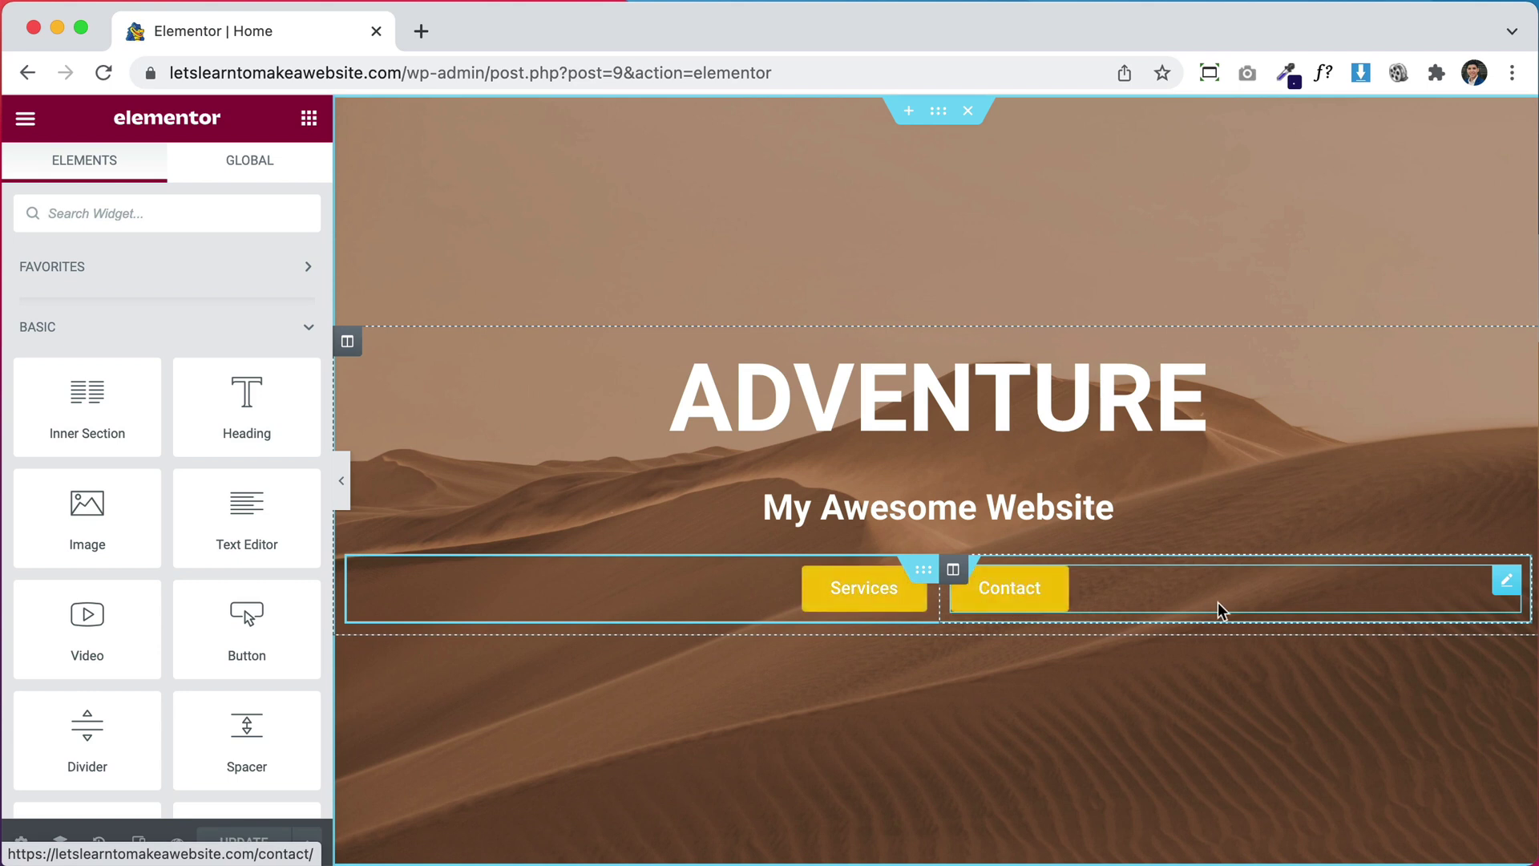
Step: Clear the Contact button's link URL and change its text to 'Offer!'
{"action": "left_click", "coordinate": [1022, 595]}
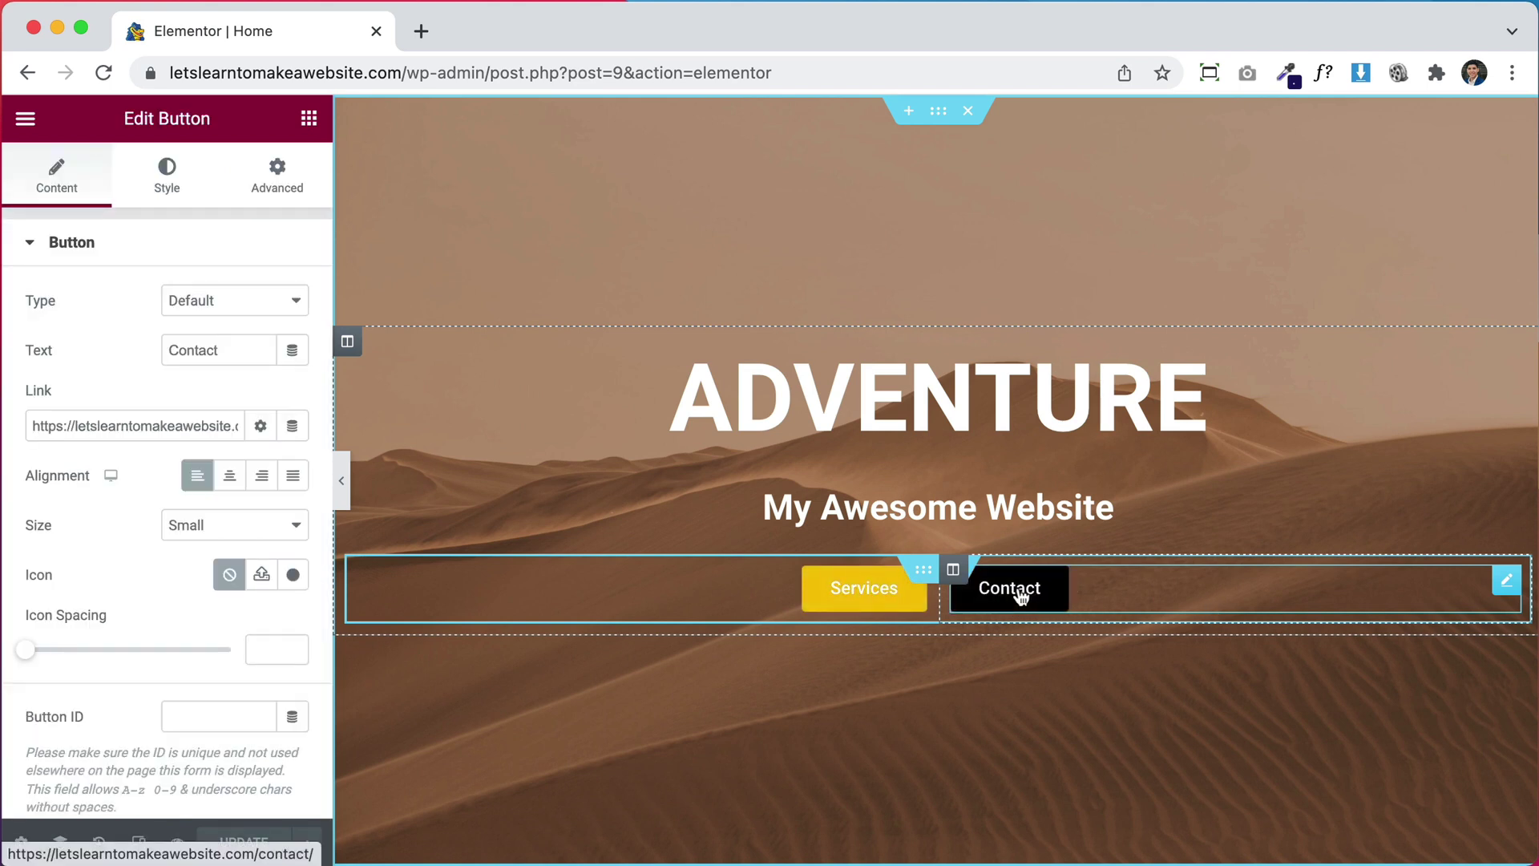
{"action": "triple_click", "coordinate": [189, 433]}
{"action": "key", "text": "BackSpace"}
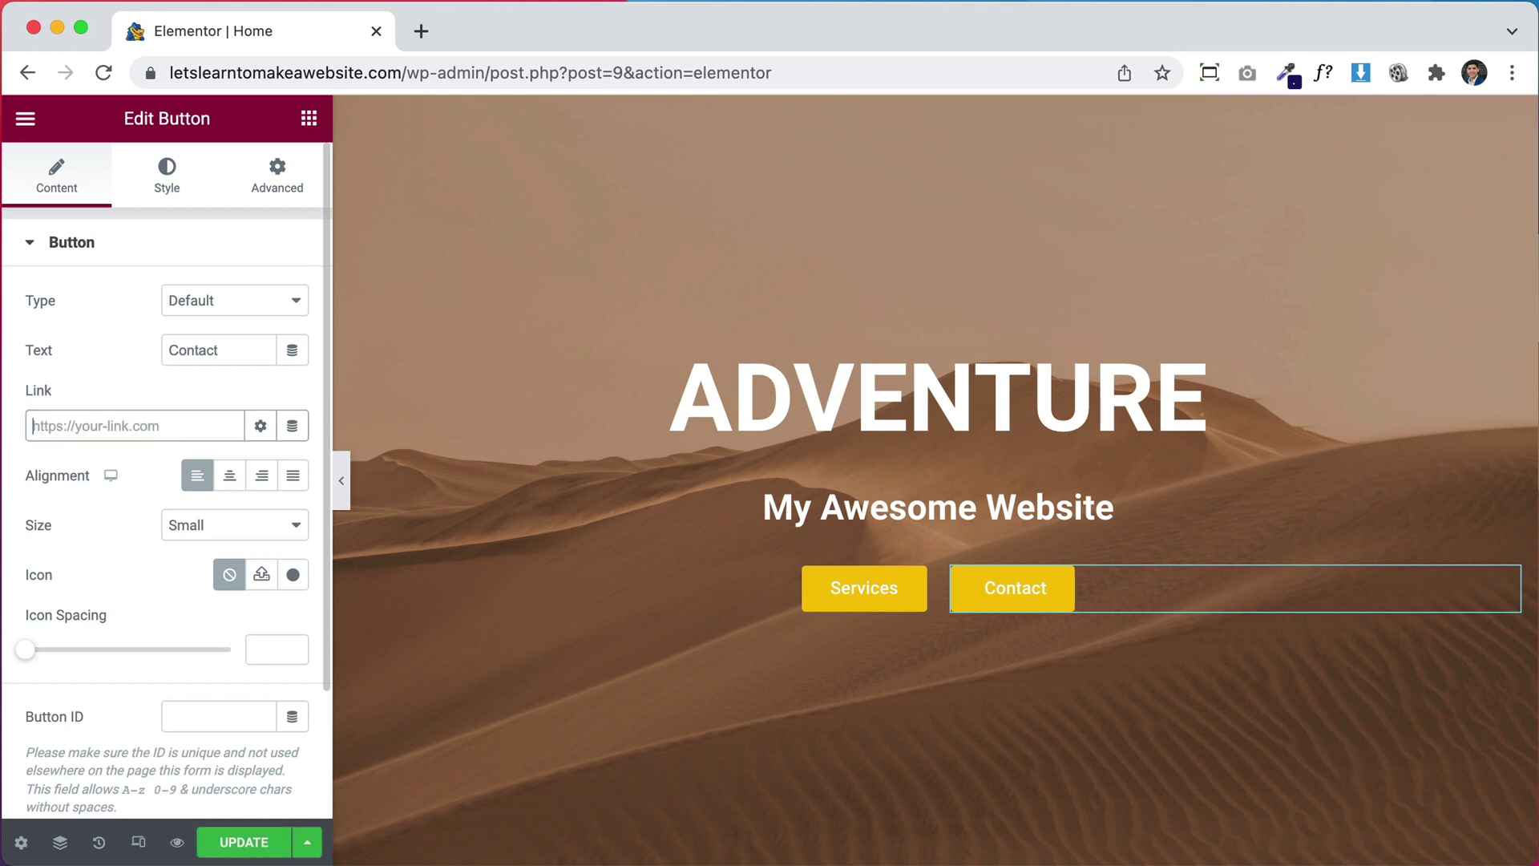
{"action": "double_click", "coordinate": [232, 347]}
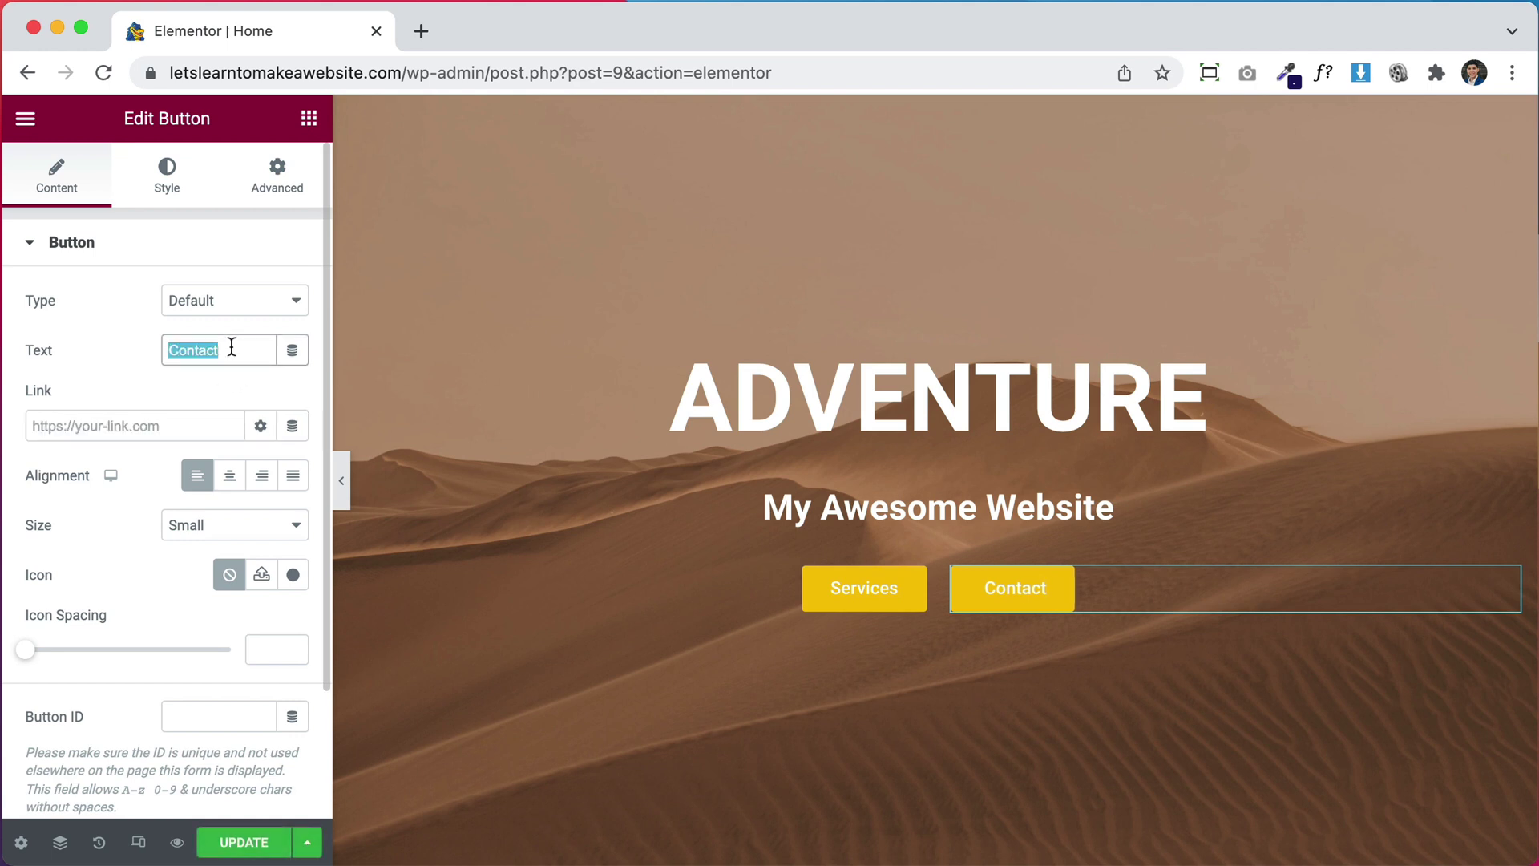
{"action": "key", "text": "BackSpace"}
{"action": "type", "text": "hello"}
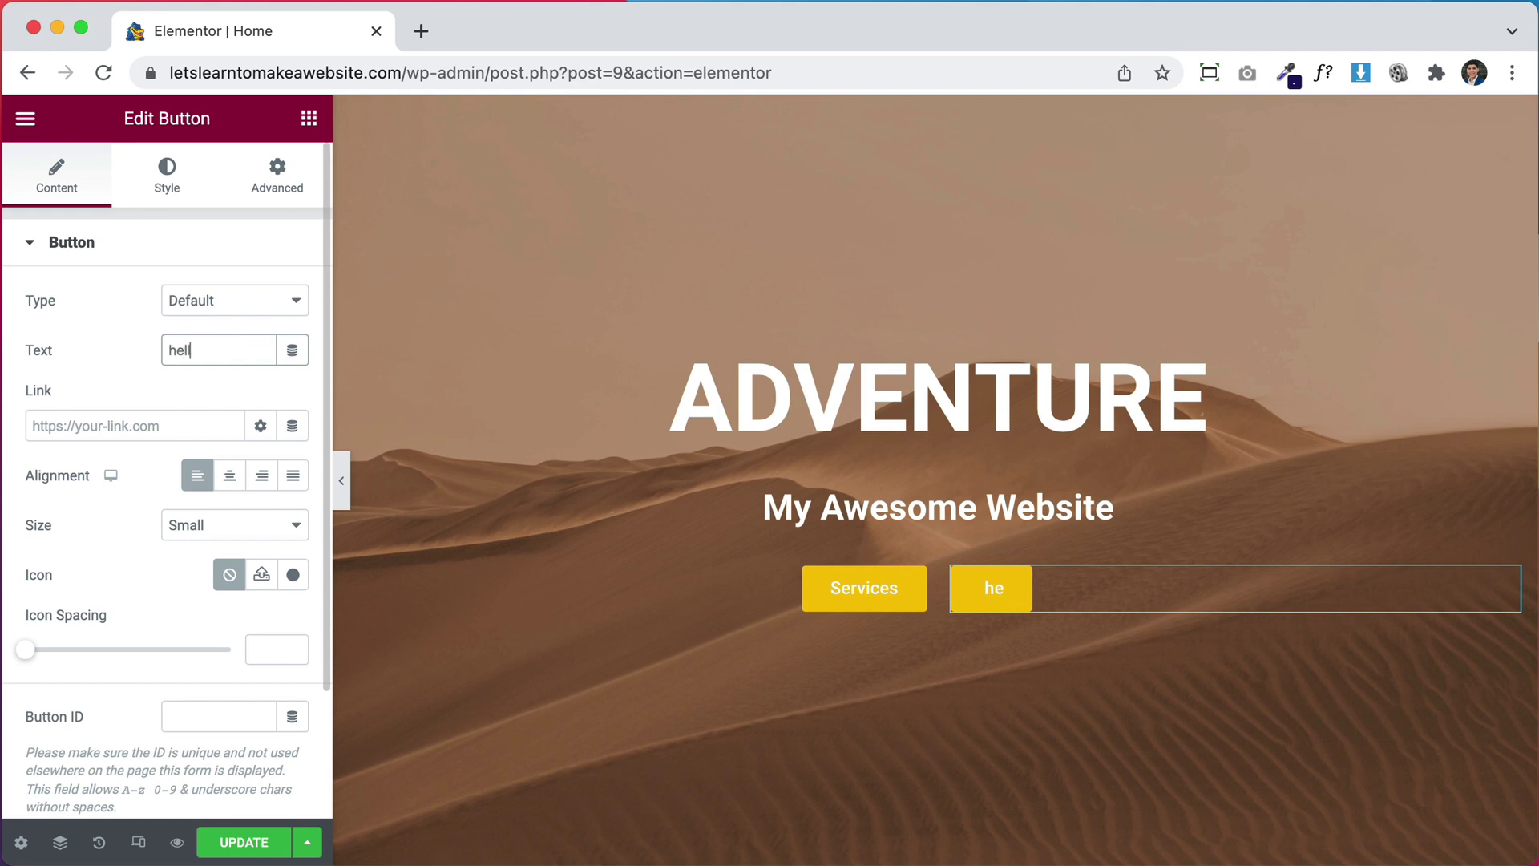
{"action": "key", "text": "BackSpace"}
{"action": "key", "text": "BackSpace"}
{"action": "key", "text": "BackSpace"}
{"action": "key", "text": "BackSpace"}
{"action": "key", "text": "BackSpace"}
{"action": "type", "text": "Offer!"}
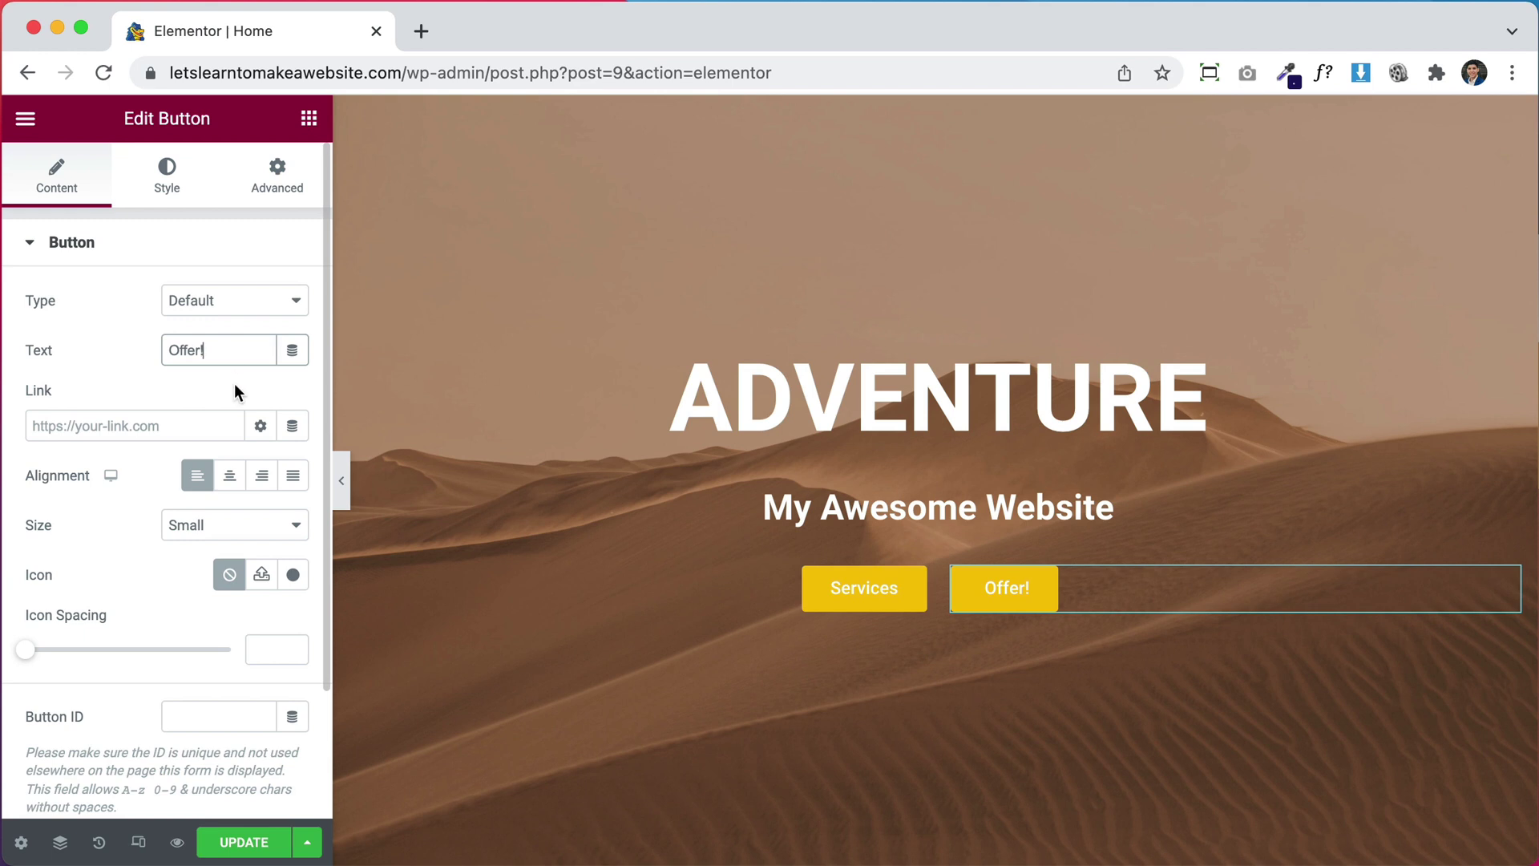
Step: Link the Offer! button to the Popup action opening 'Popup (Template)', then preview
{"action": "left_click", "coordinate": [293, 431]}
{"action": "left_click", "coordinate": [293, 431]}
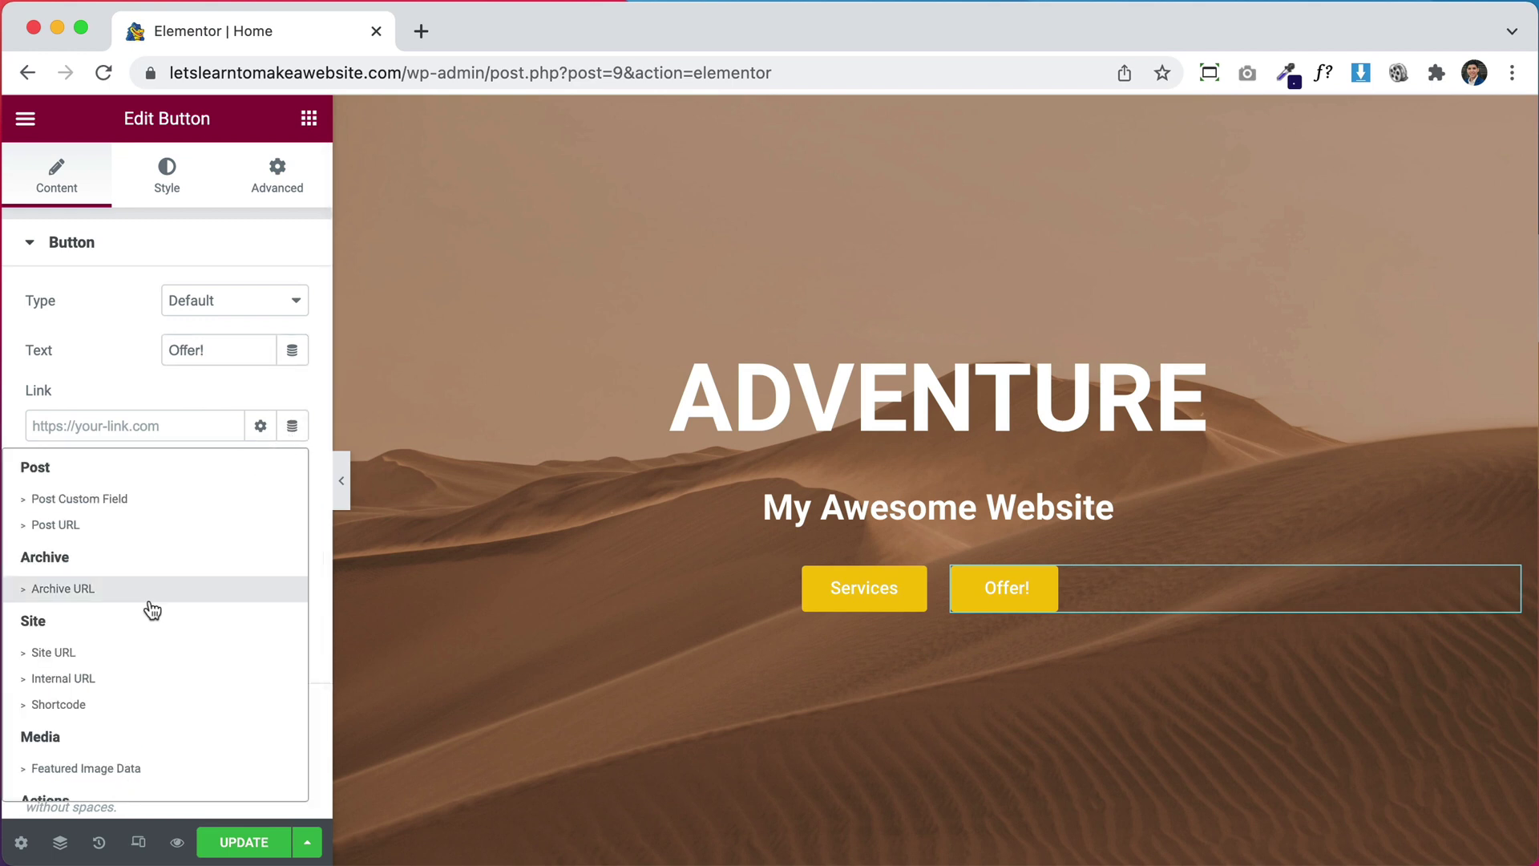
{"action": "scroll", "coordinate": [121, 729], "scroll_direction": "down", "scroll_amount": 3}
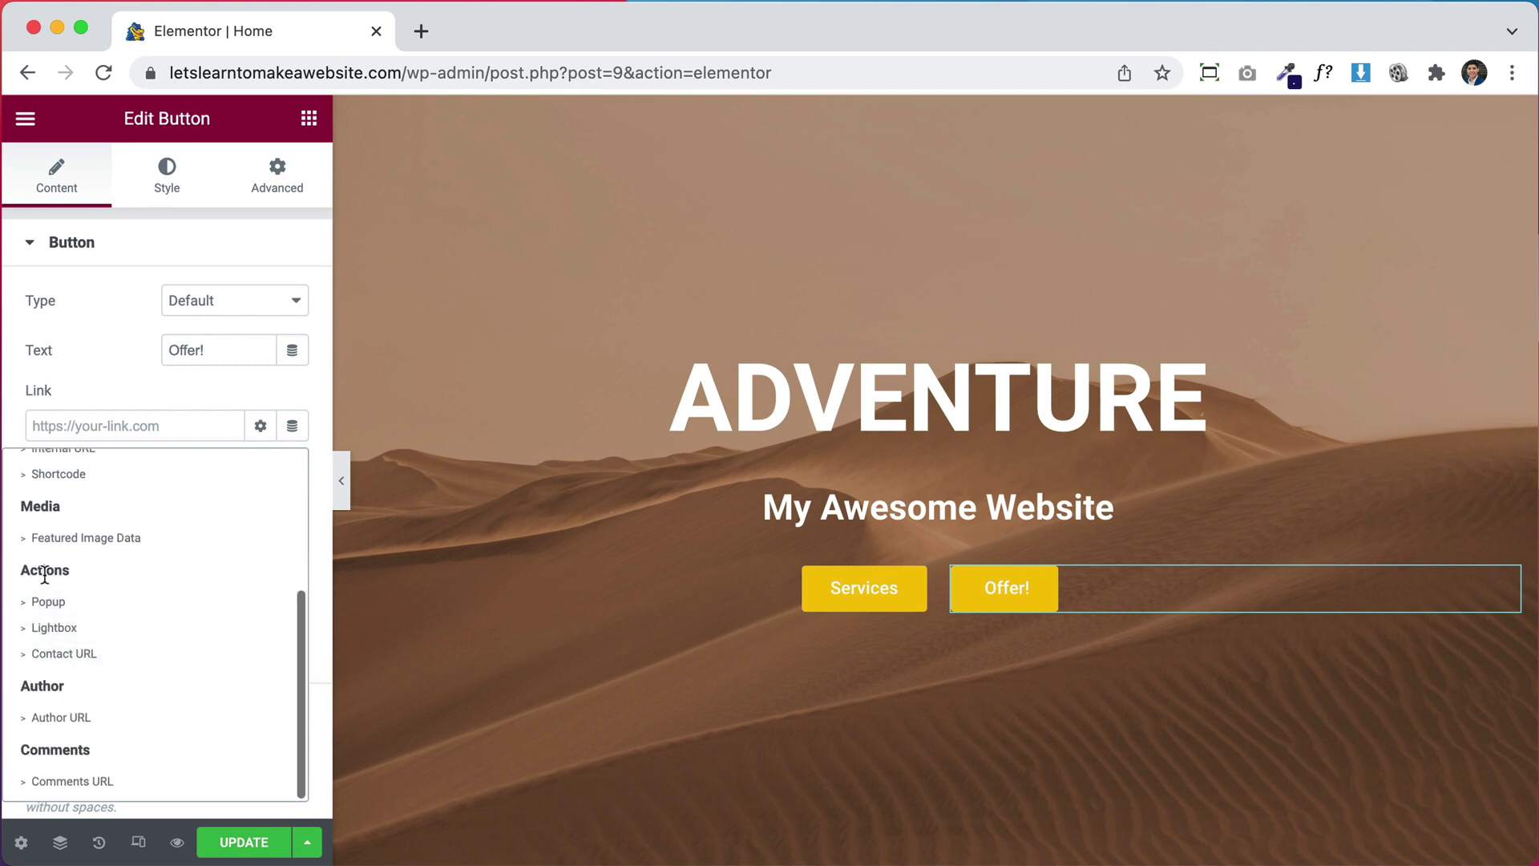
{"action": "left_click", "coordinate": [52, 603]}
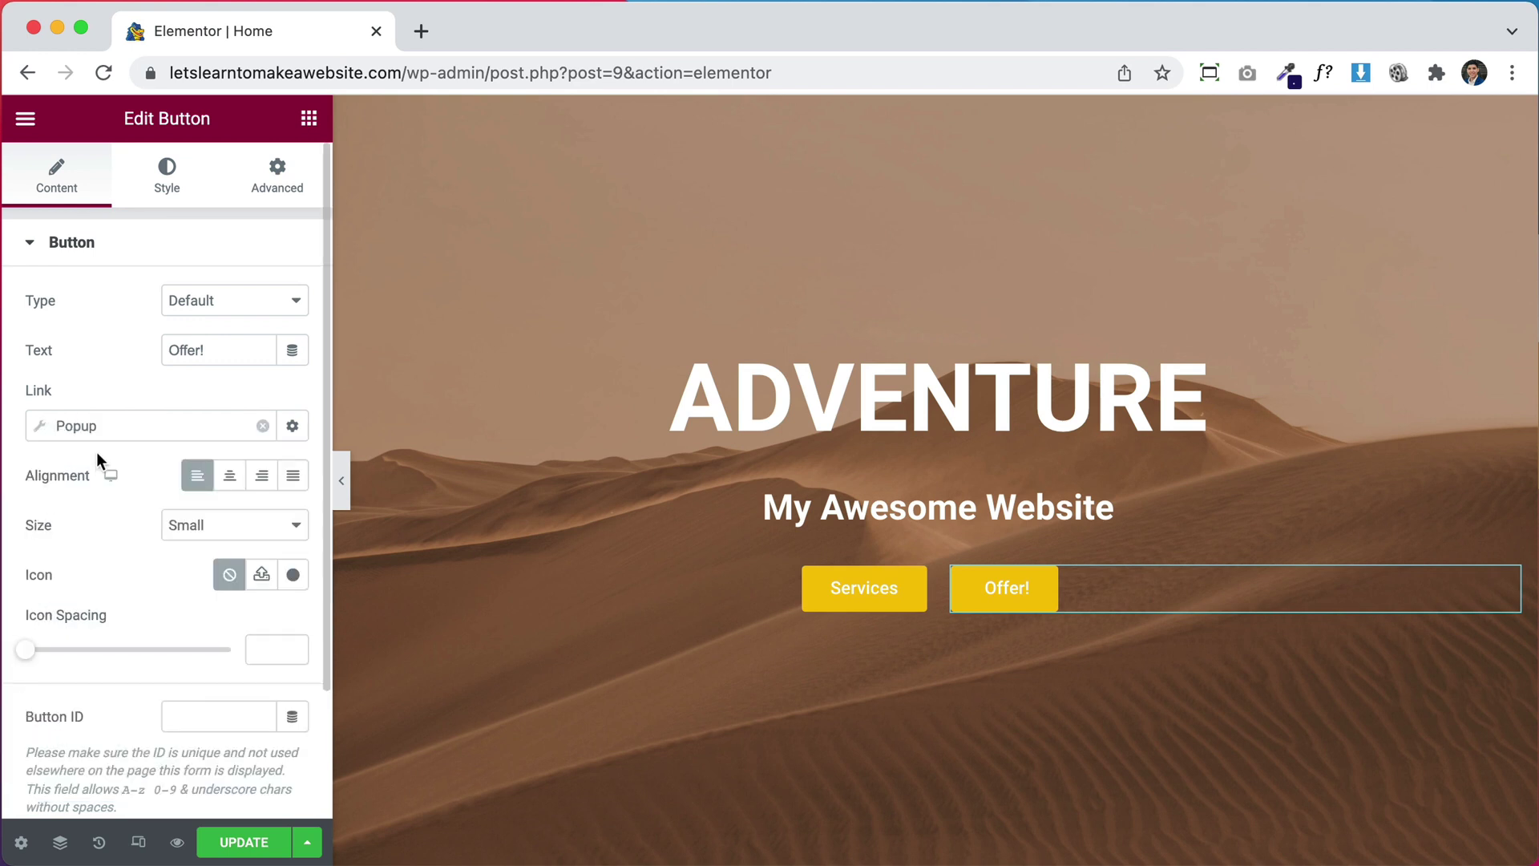
{"action": "left_click", "coordinate": [40, 428]}
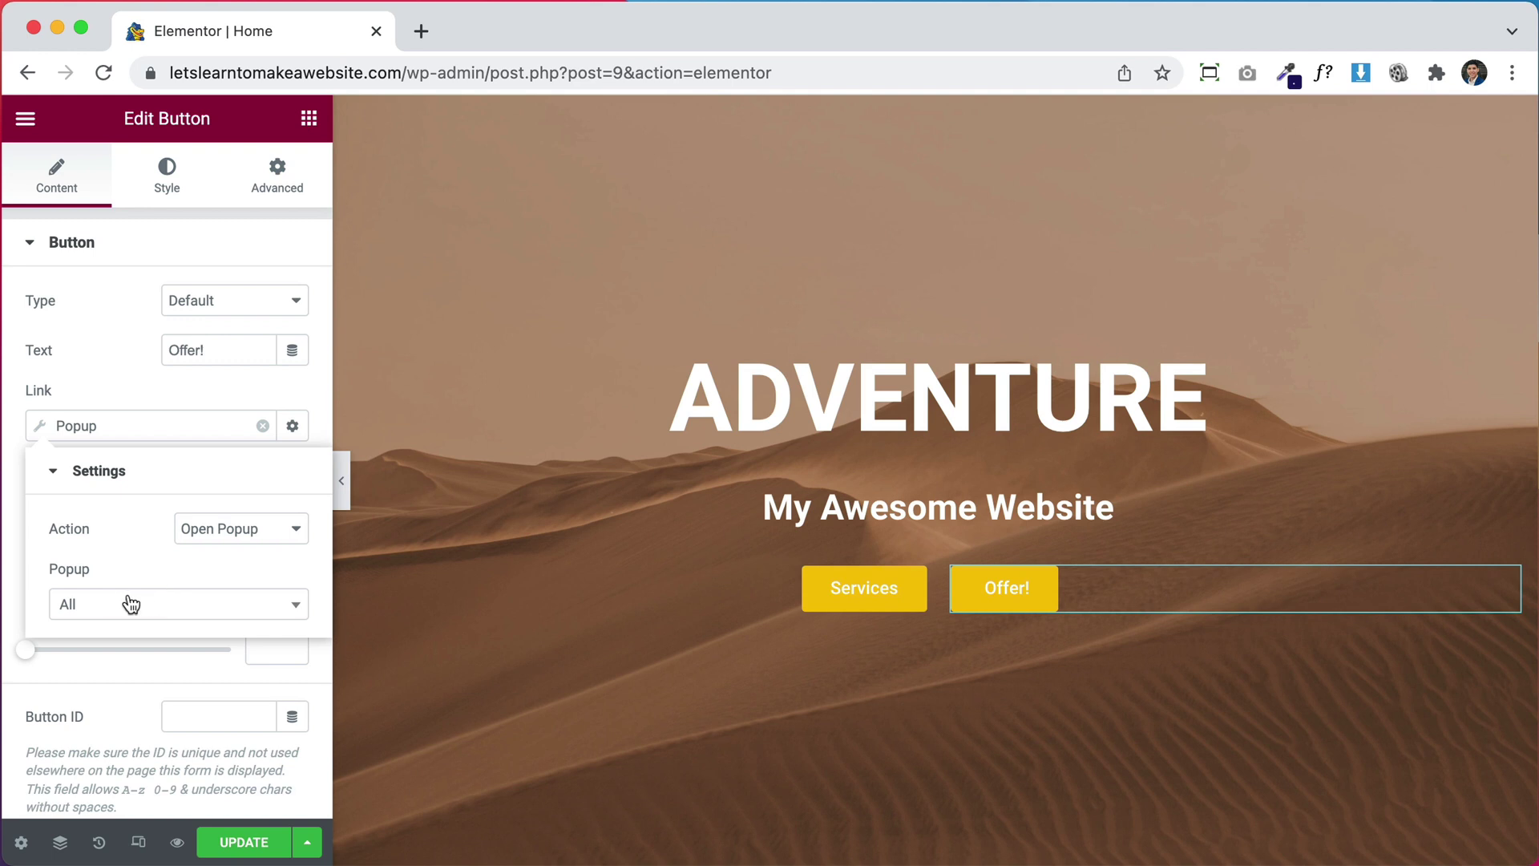
{"action": "left_click", "coordinate": [181, 609]}
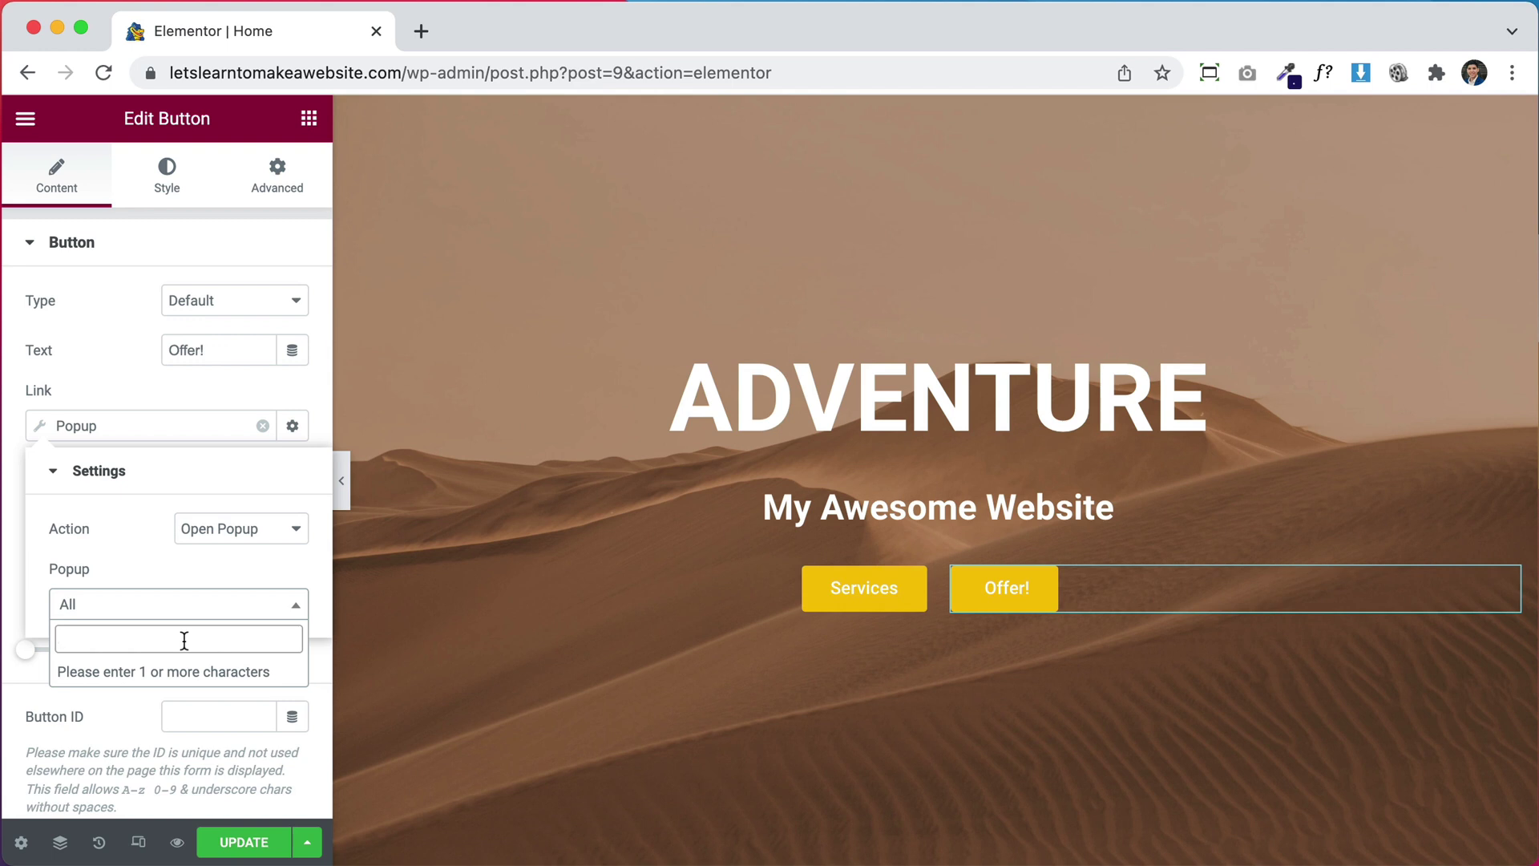
{"action": "type", "text": "pop"}
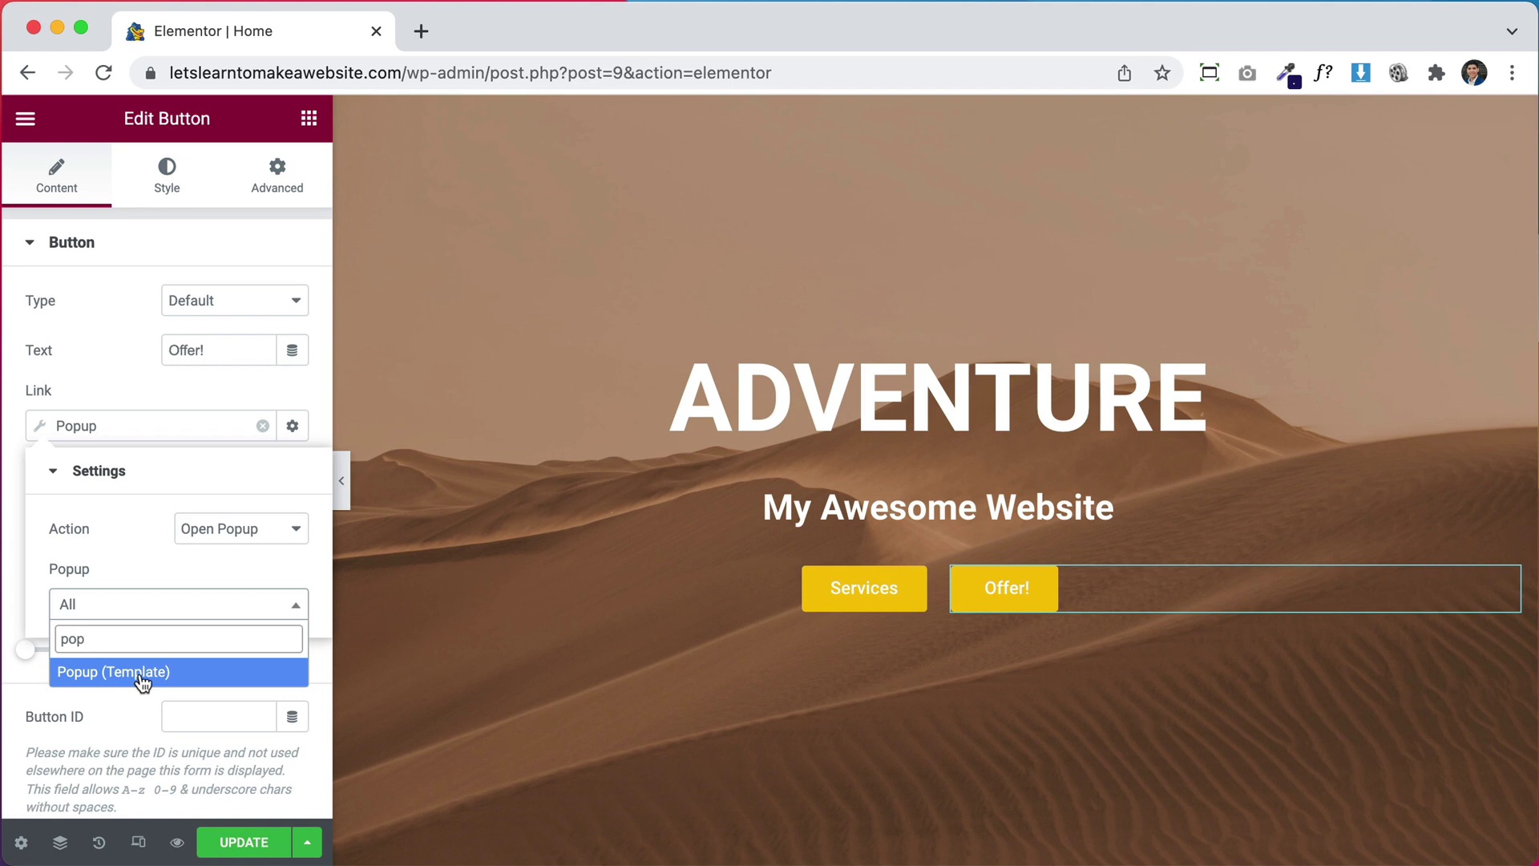
{"action": "left_click", "coordinate": [142, 673]}
{"action": "left_click", "coordinate": [151, 383]}
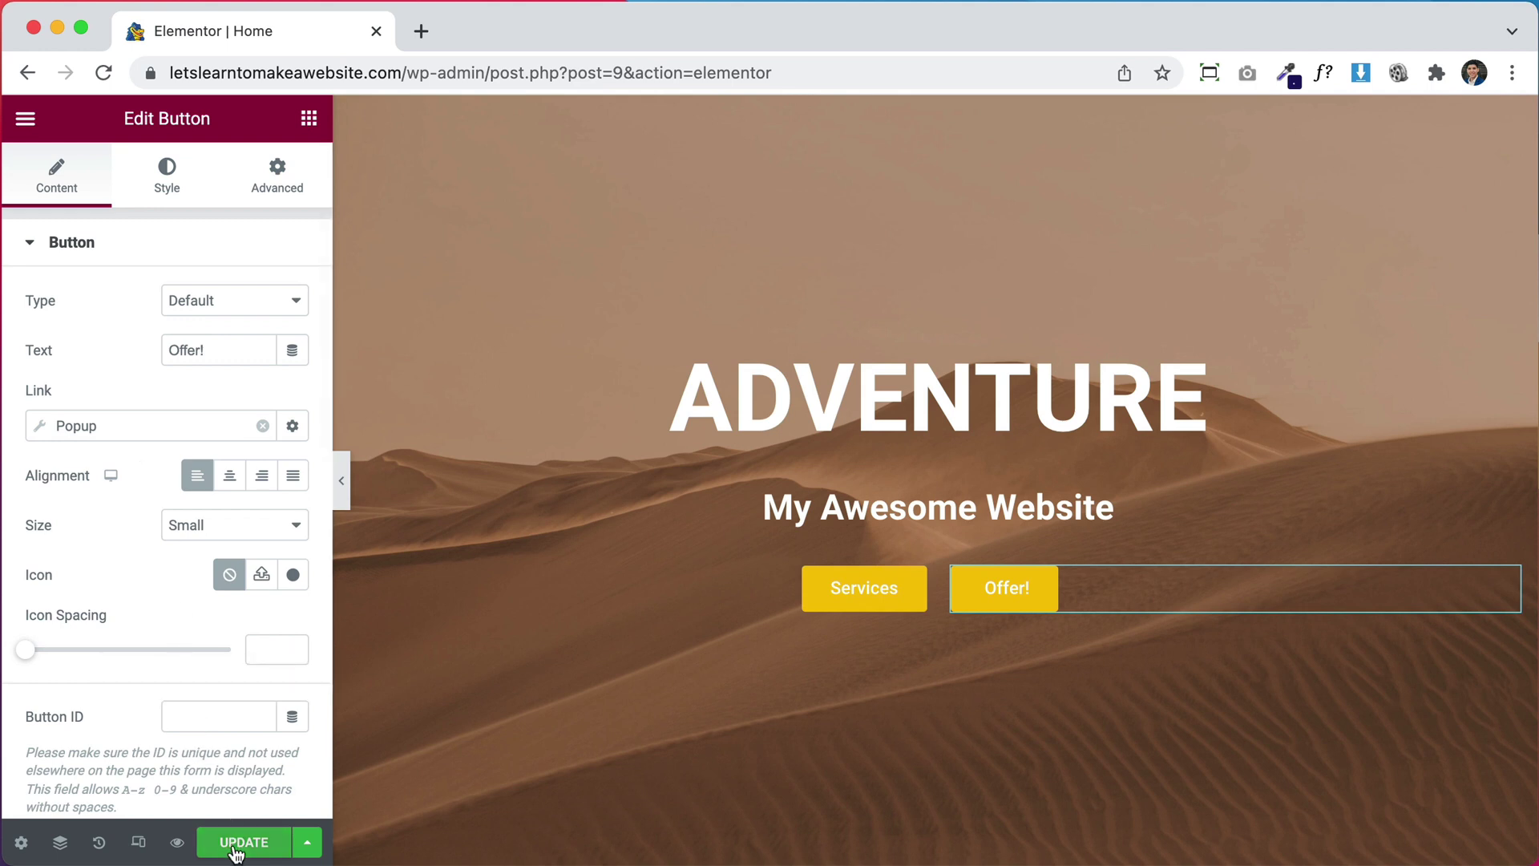
{"action": "left_click", "coordinate": [177, 842]}
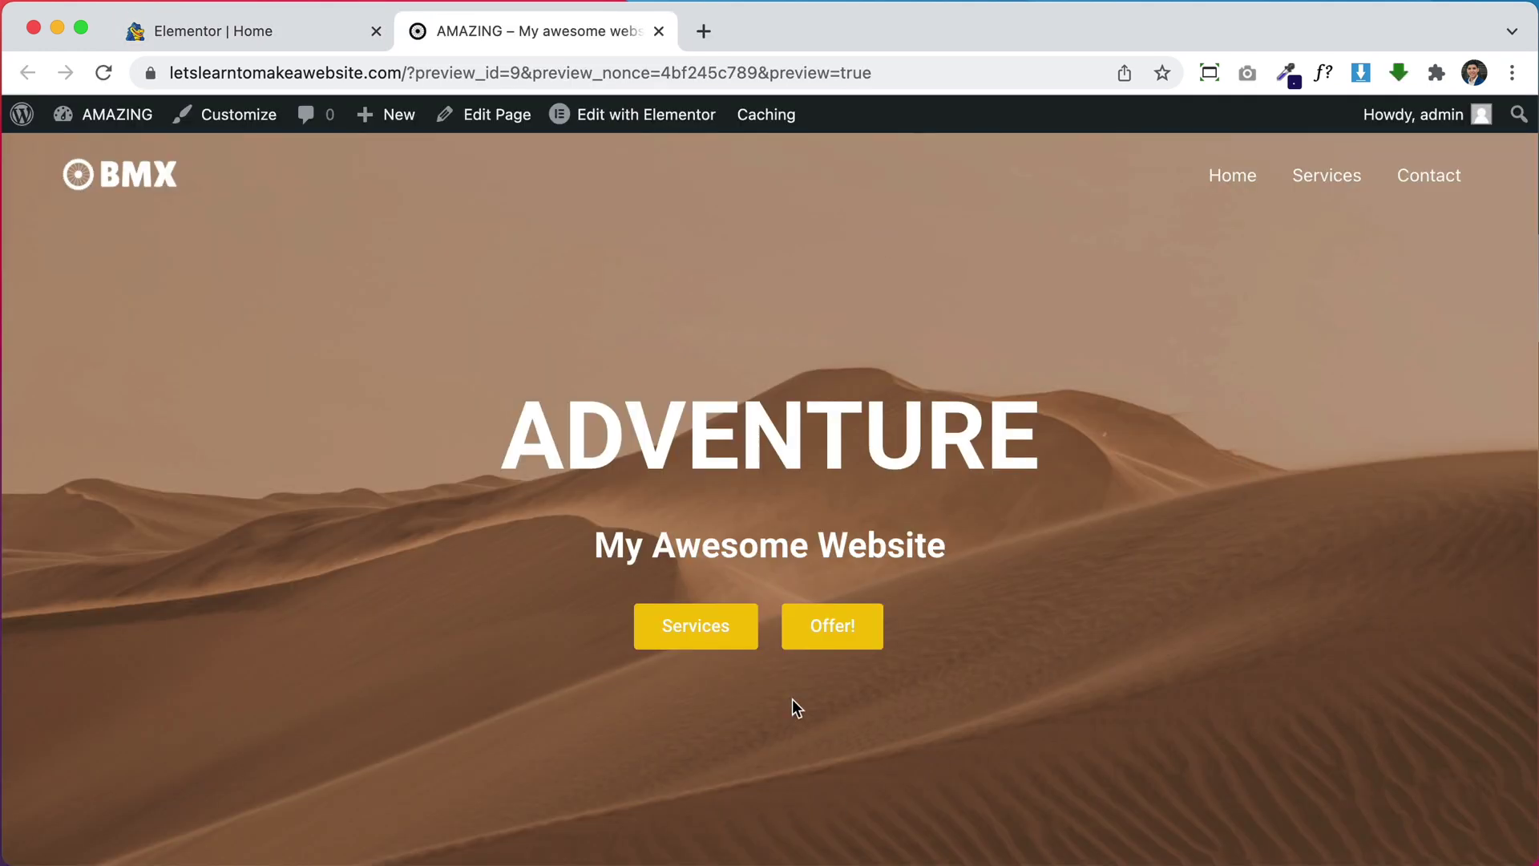
Step: Click Offer! in the preview to bring up the Wait! popup
{"action": "left_click", "coordinate": [835, 633]}
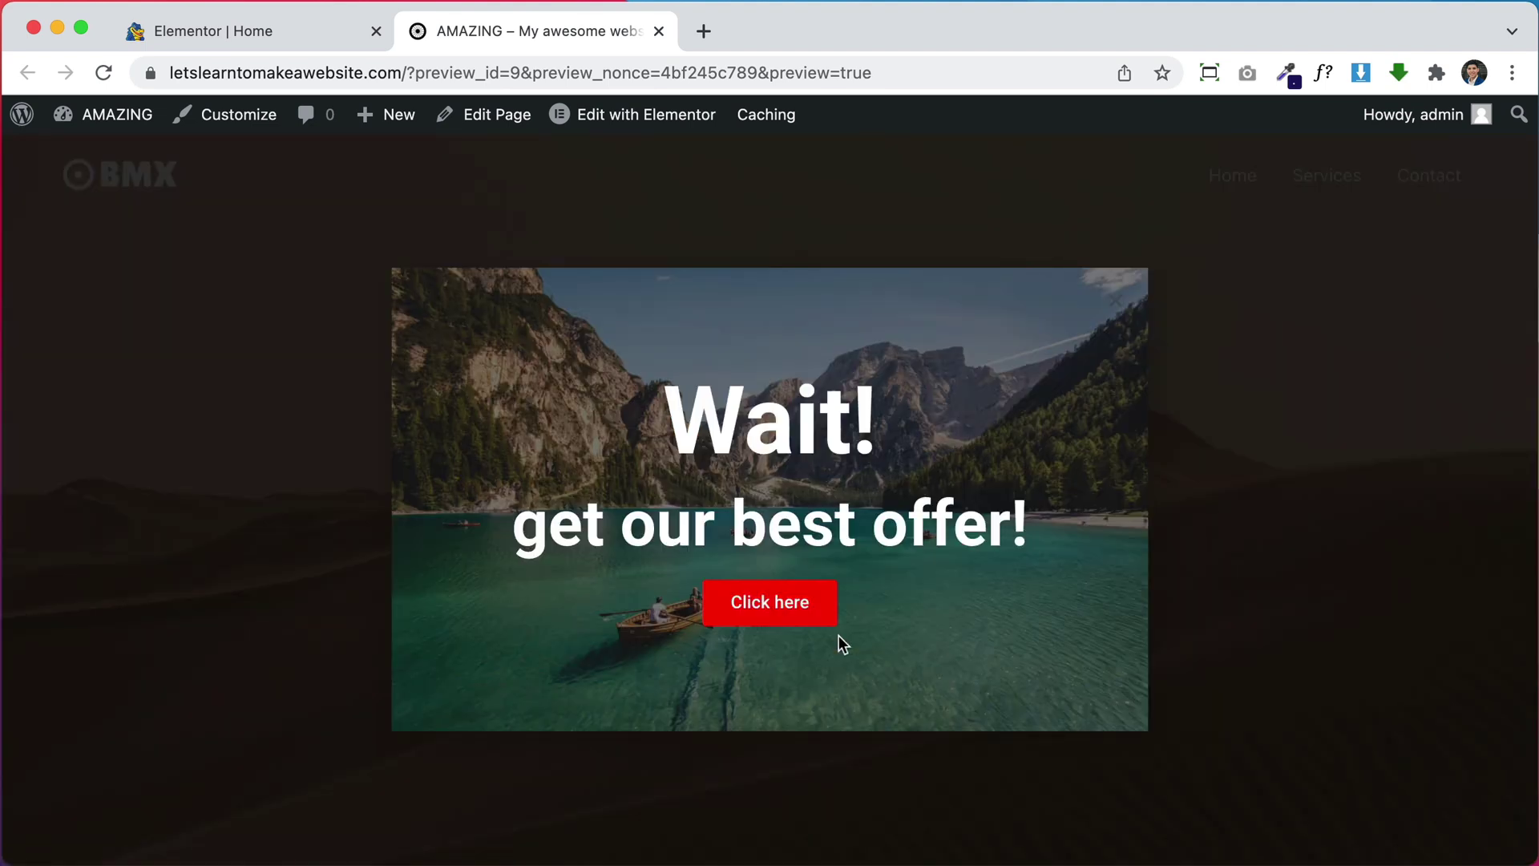